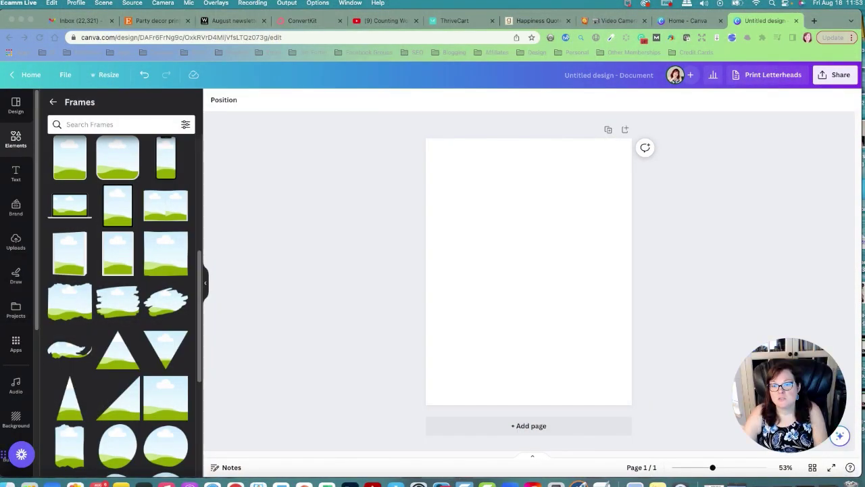
# - View the design types offered for a new design on the Canva home page, and return to the untitled document
pyautogui.click(284, 429)
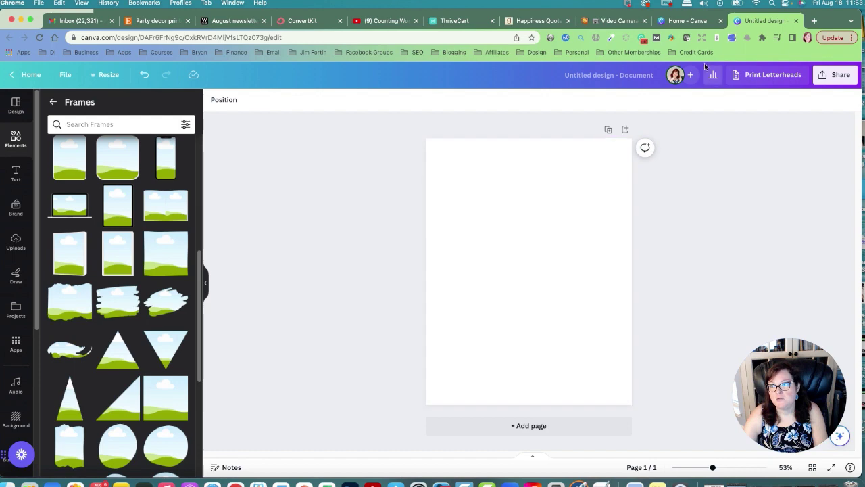
pyautogui.click(684, 23)
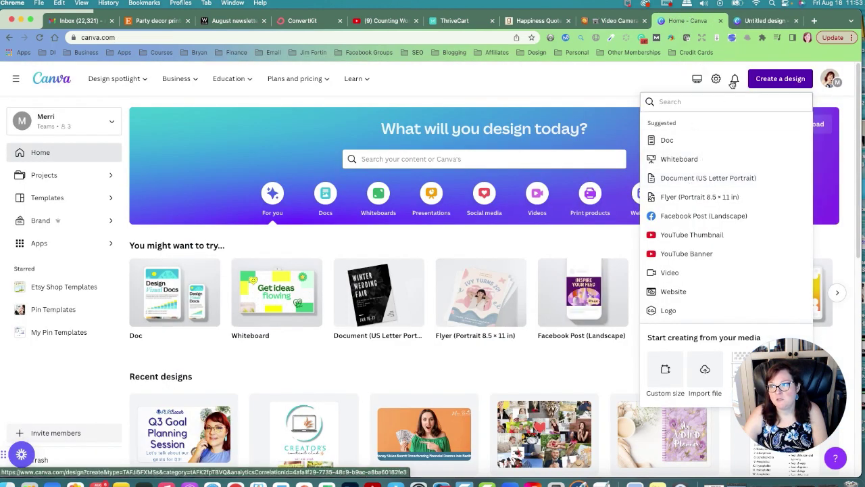
pyautogui.click(754, 22)
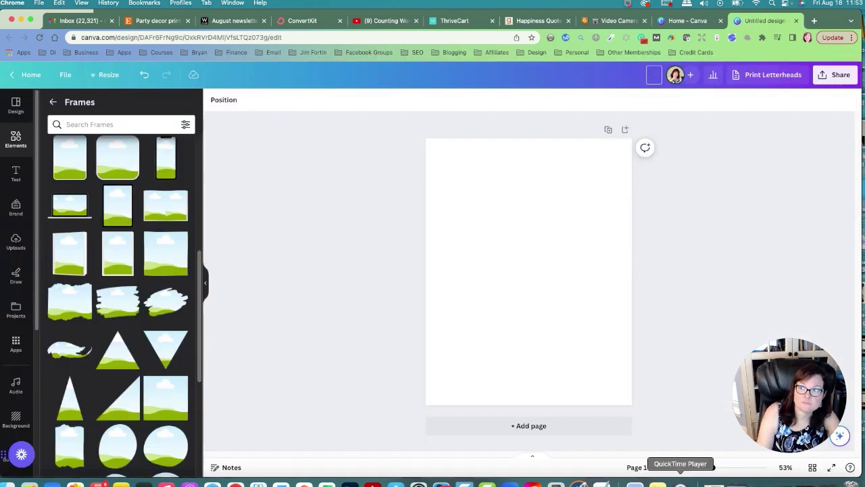
# - Rename the untitled design as "Party Banner Template"
pyautogui.write('P')
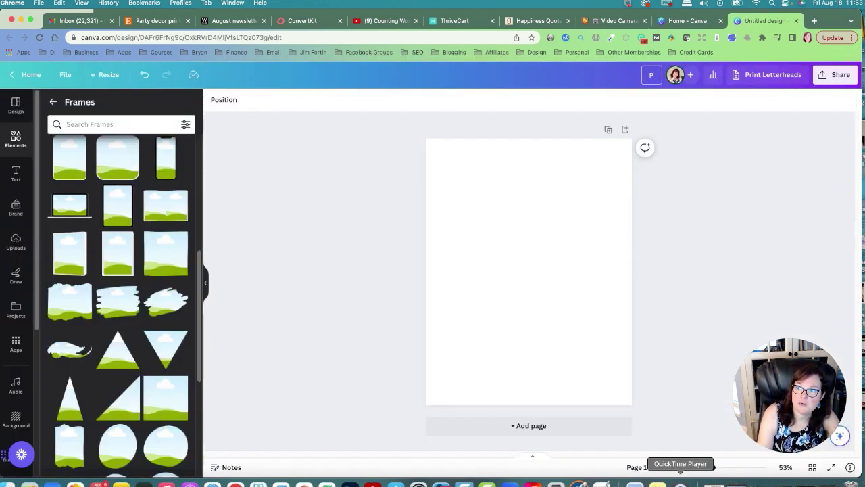
pyautogui.write('arty Banner Tem')
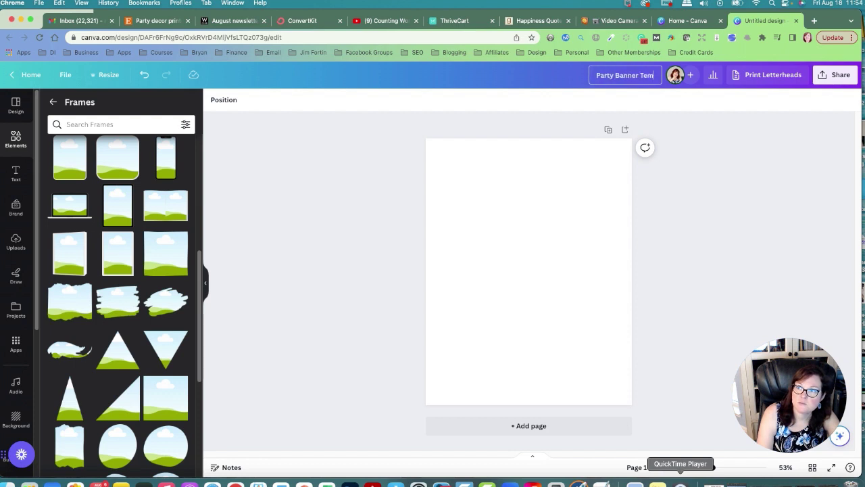
pyautogui.write('plate')
pyautogui.click(766, 254)
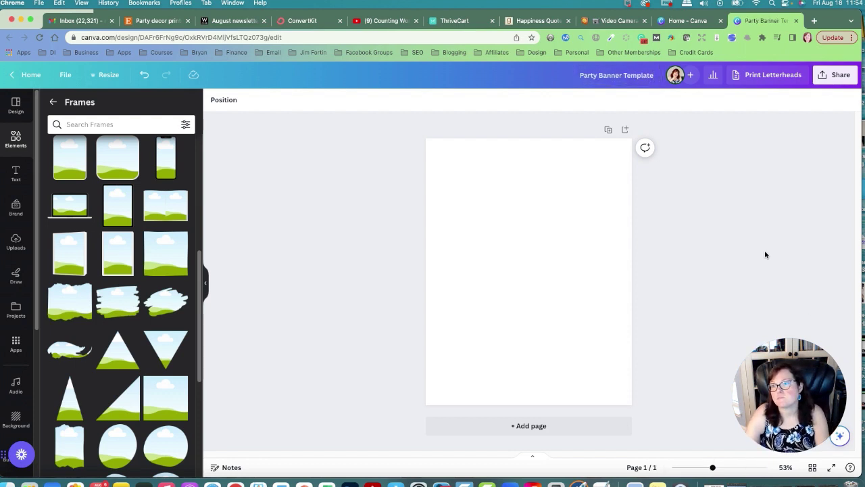
# - Add the inverted triangle frame from the Frames collection to the page and enlarge it to about 7.5 by 6.5 in
pyautogui.click(10, 144)
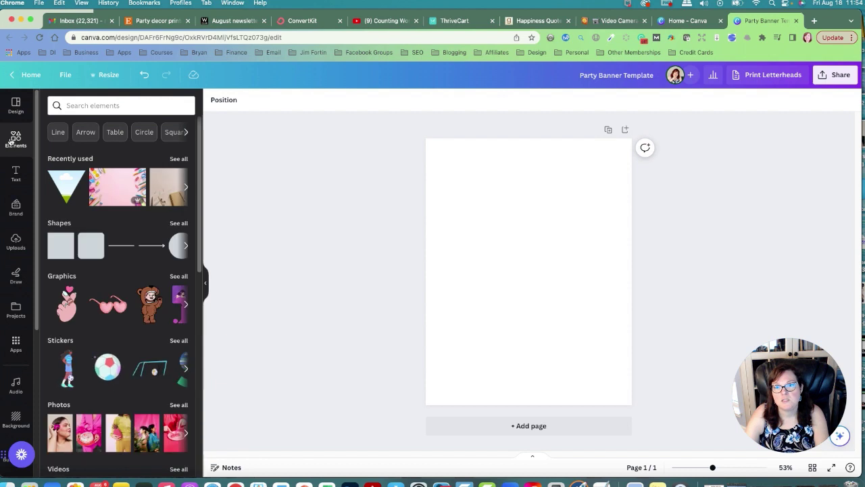
pyautogui.scroll(-10, 123, 298)
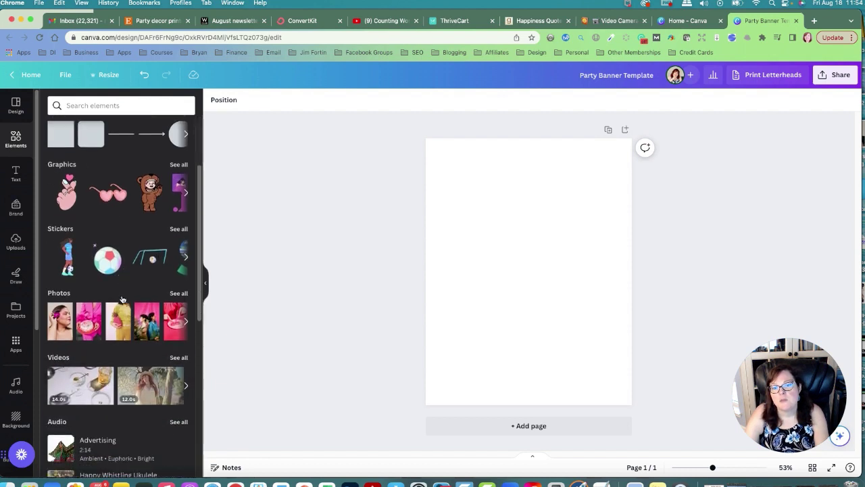
pyautogui.scroll(-2, 129, 304)
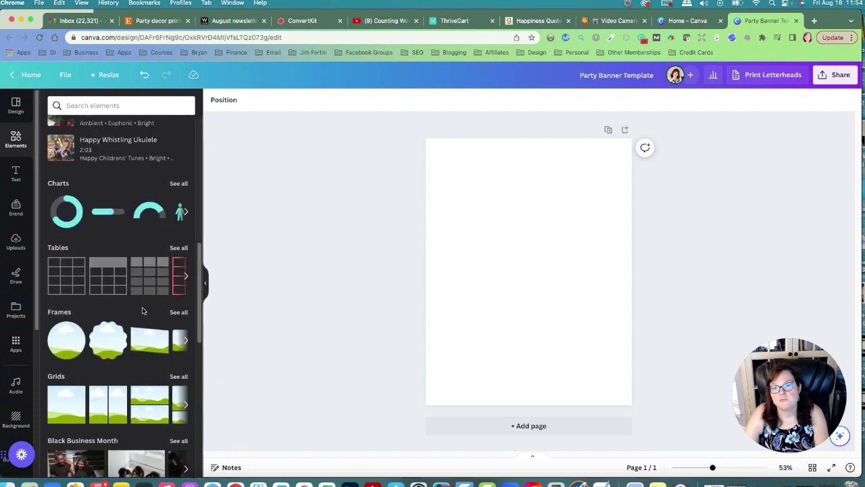
pyautogui.click(177, 309)
pyautogui.scroll(-15, 155, 286)
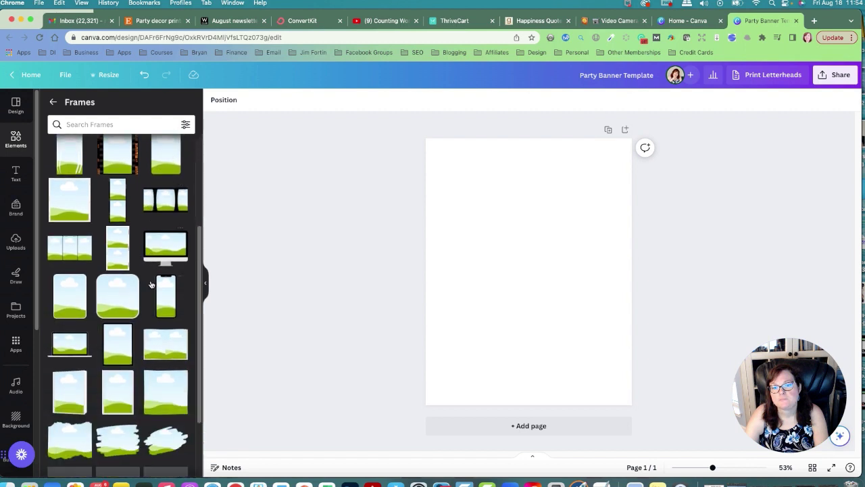
pyautogui.scroll(-3, 152, 277)
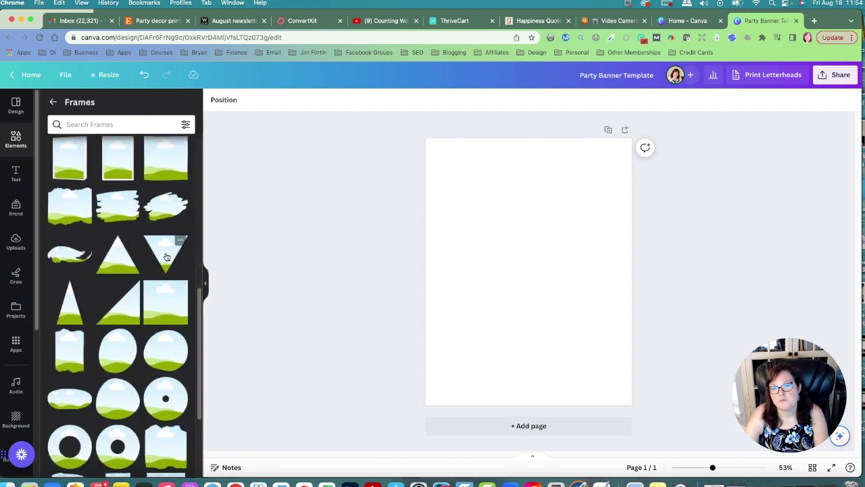
pyautogui.click(166, 257)
pyautogui.moveTo(512, 266); pyautogui.dragTo(479, 241)
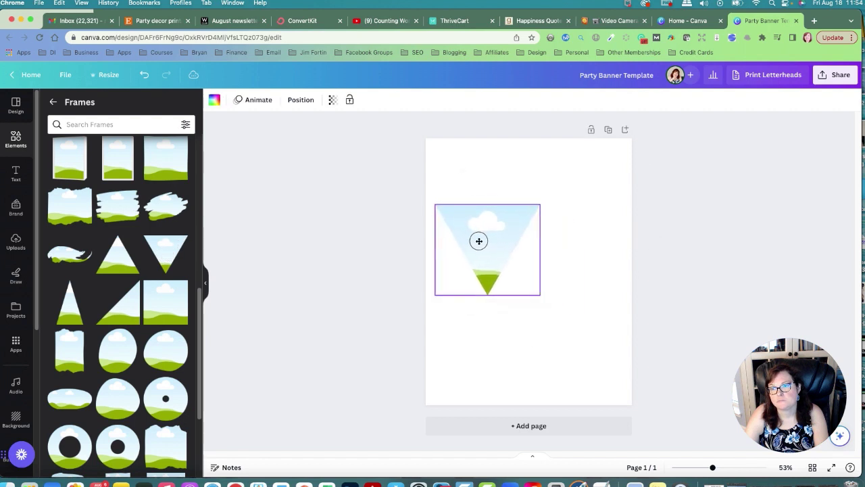
pyautogui.moveTo(540, 296); pyautogui.dragTo(616, 364)
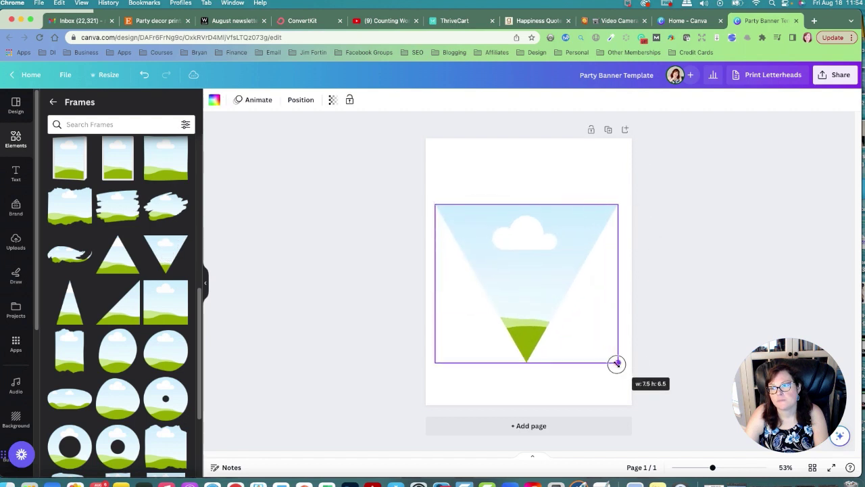
# - Show the page margins on the banner document
pyautogui.click(65, 76)
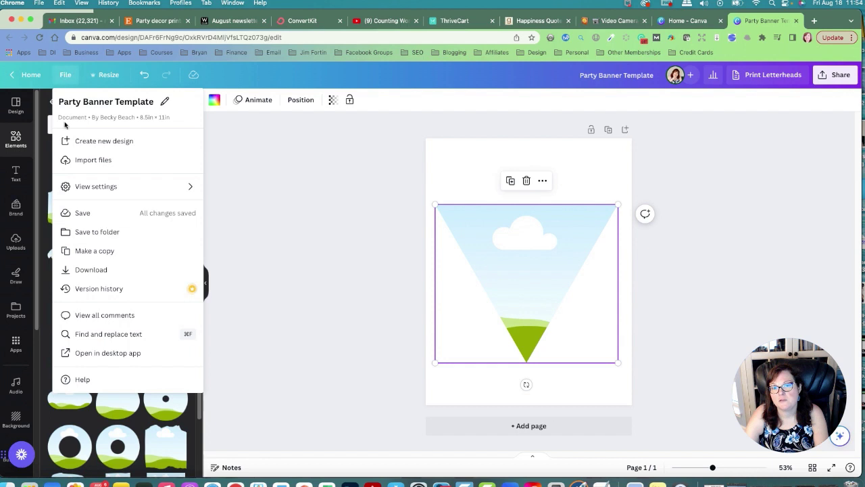
pyautogui.click(101, 191)
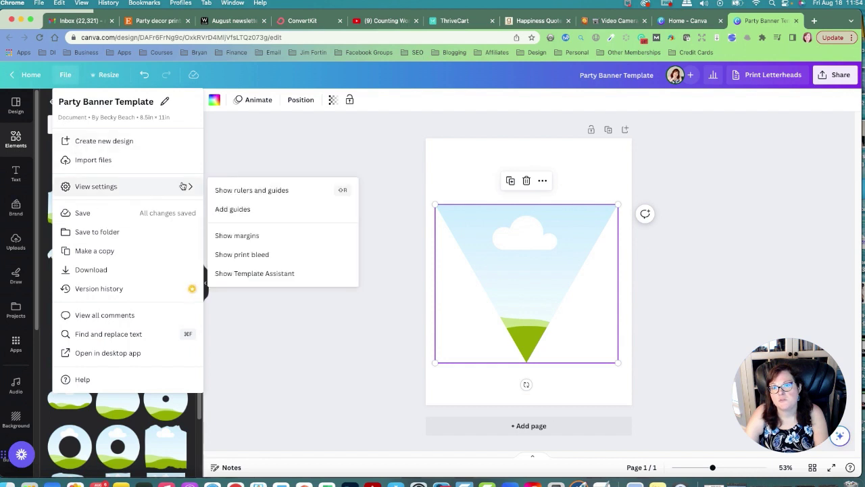
pyautogui.click(248, 236)
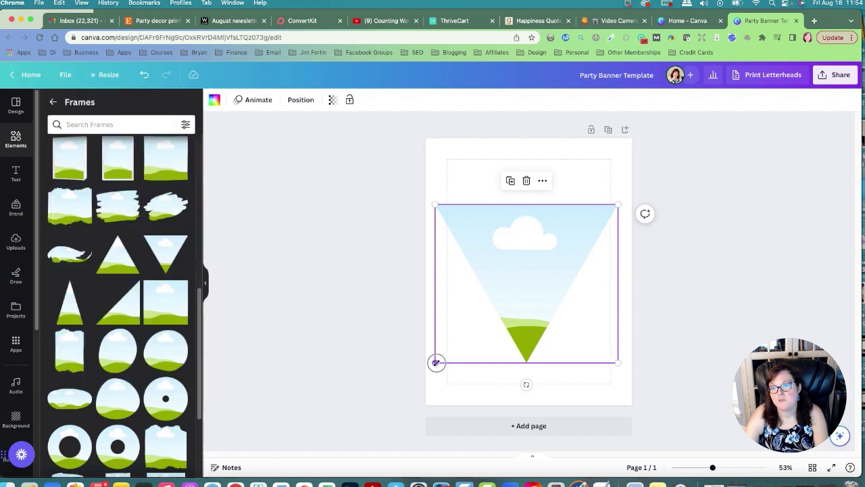
# - Shrink the triangle frame to the width between the side margins and move it down, just above the bottom margin
pyautogui.moveTo(436, 362); pyautogui.dragTo(449, 353)
pyautogui.moveTo(622, 355); pyautogui.dragTo(611, 347)
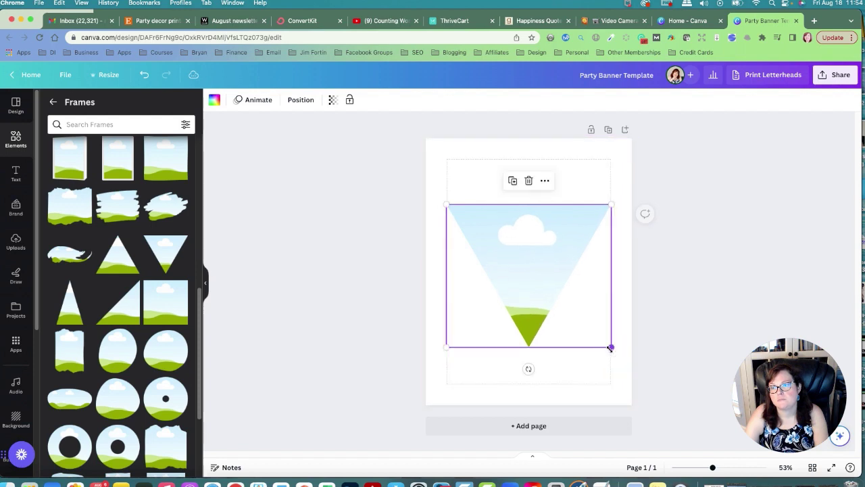
pyautogui.click(728, 287)
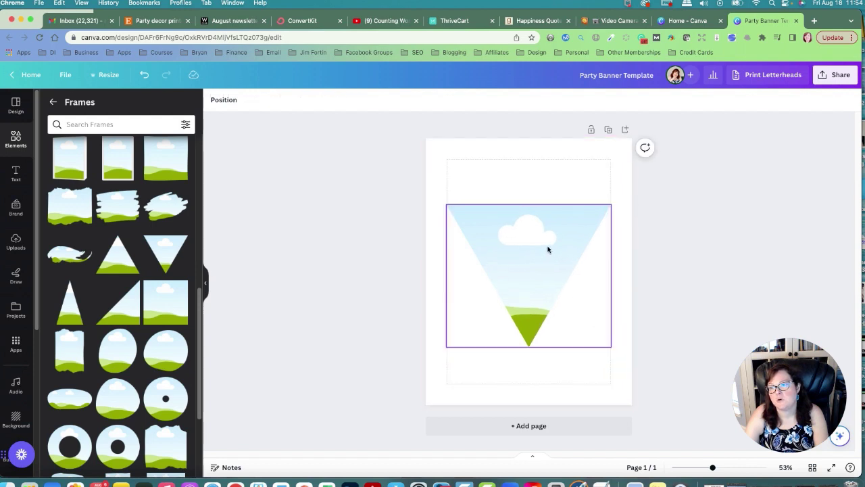
pyautogui.moveTo(547, 249); pyautogui.dragTo(549, 275)
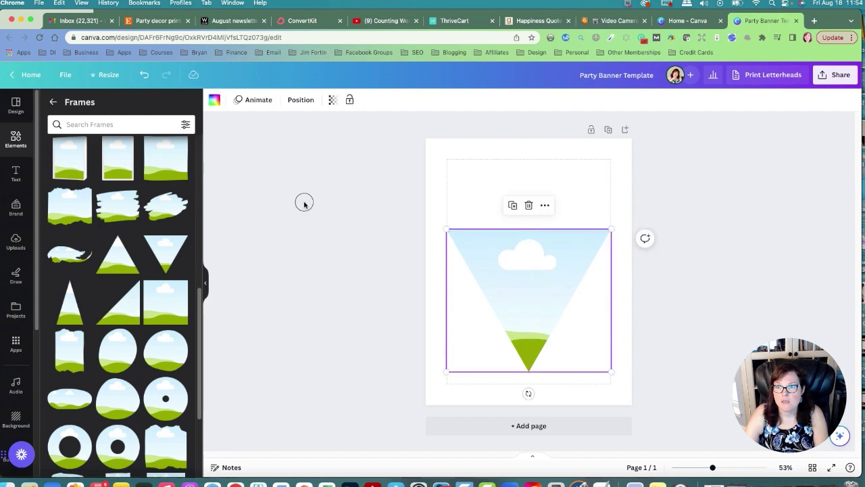
pyautogui.click(292, 214)
# - Add a subheading text box to the page, with font size 26 and bold turned off
pyautogui.click(15, 174)
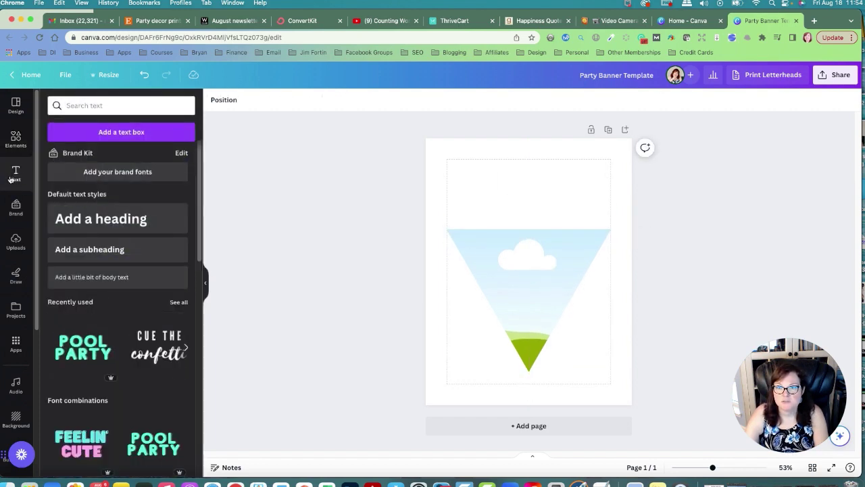
pyautogui.click(108, 251)
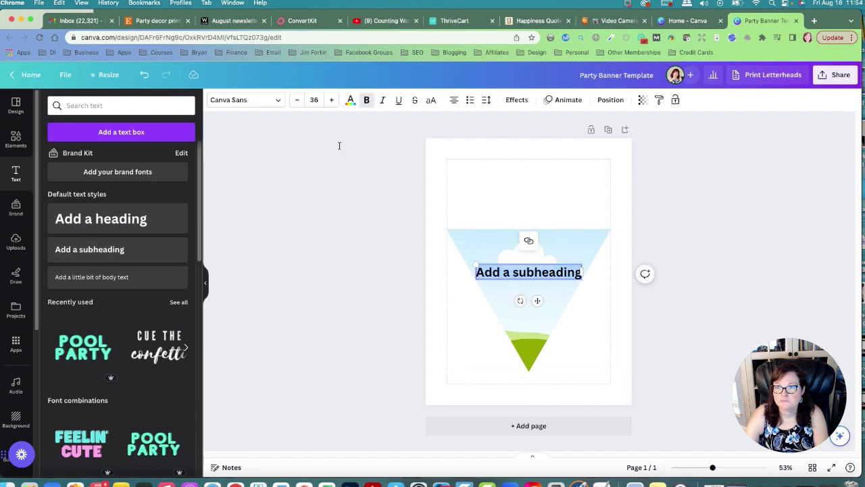
pyautogui.click(297, 100)
pyautogui.click(297, 100)
pyautogui.click(297, 100)
pyautogui.click(297, 100)
pyautogui.click(296, 100)
pyautogui.click(297, 100)
pyautogui.click(297, 100)
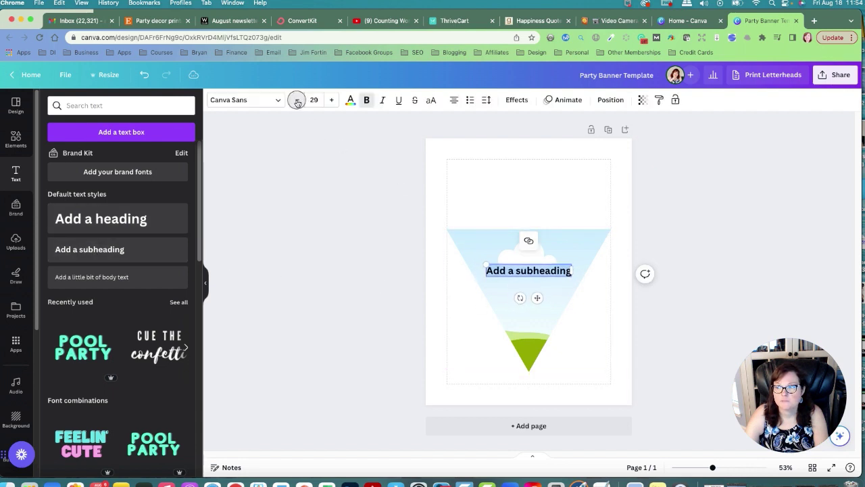
pyautogui.click(297, 100)
pyautogui.click(297, 100)
pyautogui.click(297, 100)
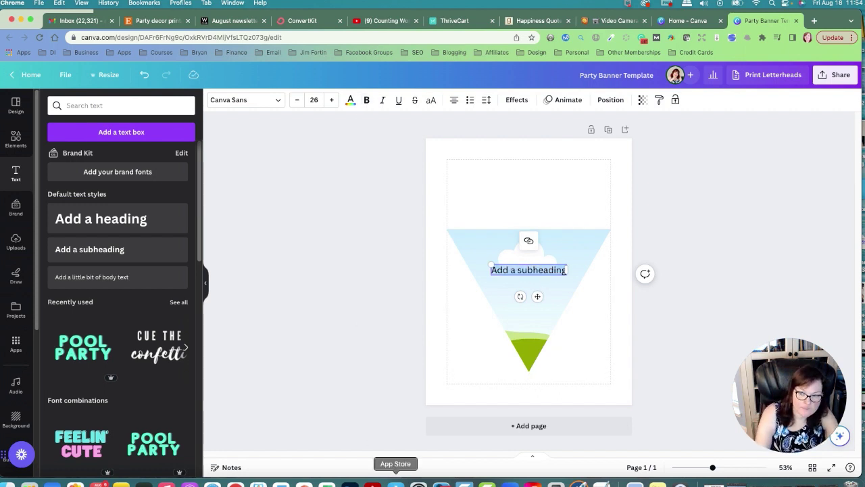
# - Replace the subheading placeholder with "Instructions: Cut out the banner"
pyautogui.write('Insg')
pyautogui.press('BackSpace')
pyautogui.write('tru')
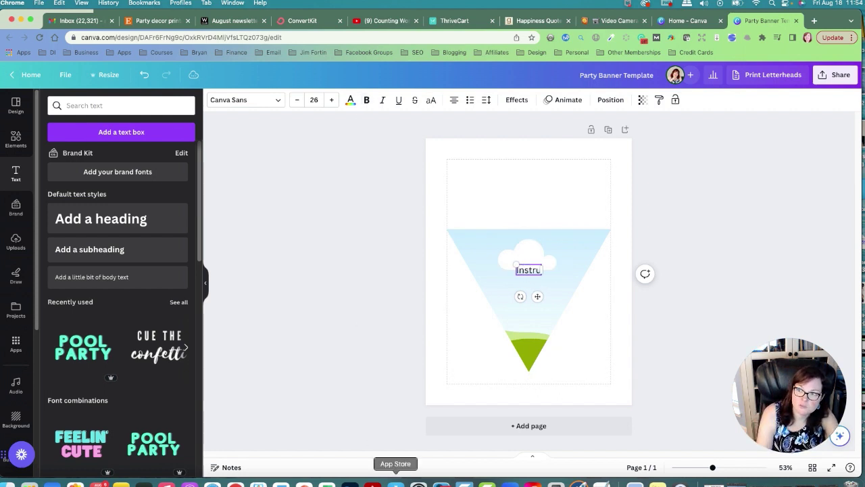
pyautogui.write('ctions: Cut')
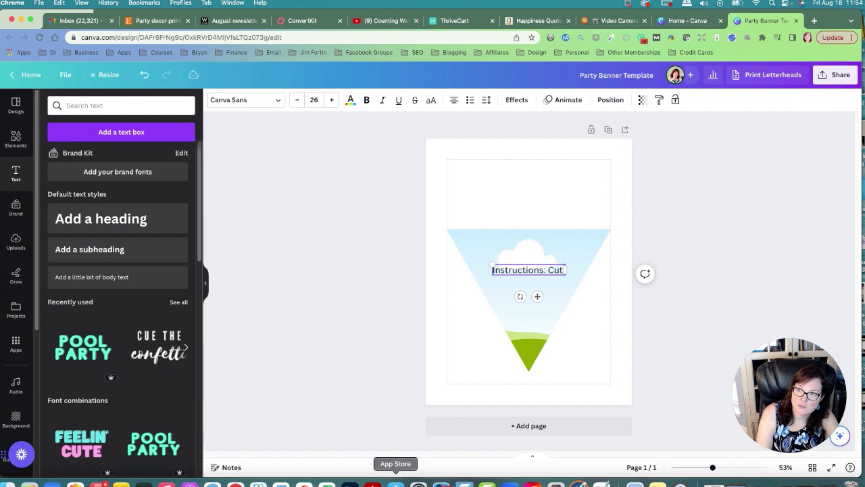
pyautogui.write(' out the banner')
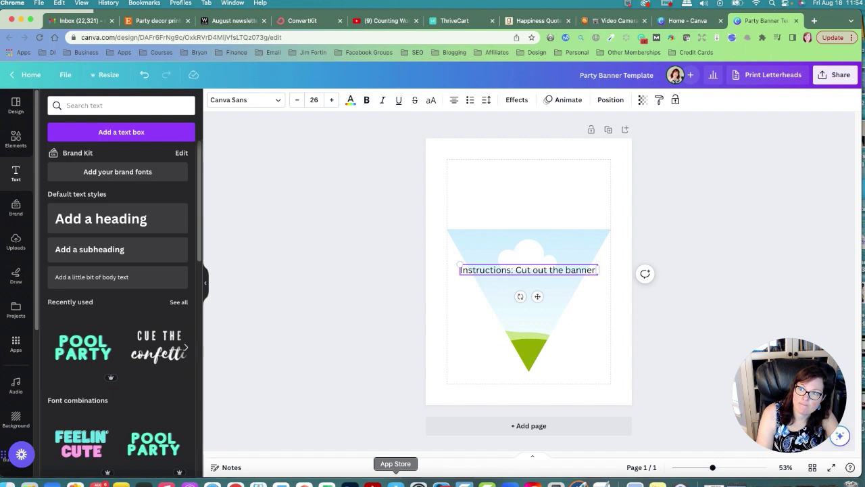
# - Reword the instructions to read "Instructions: Print out the pages and cut out the banner"
pyautogui.click(516, 270)
pyautogui.write('Print out t')
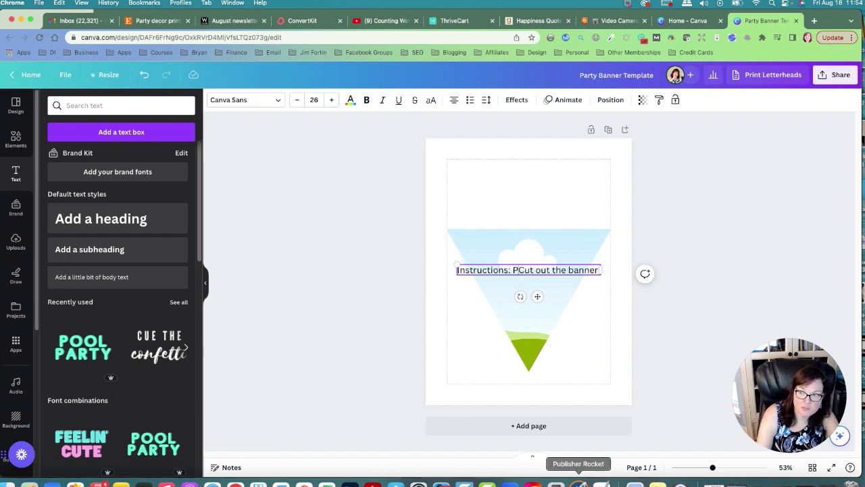
pyautogui.write('he pages.')
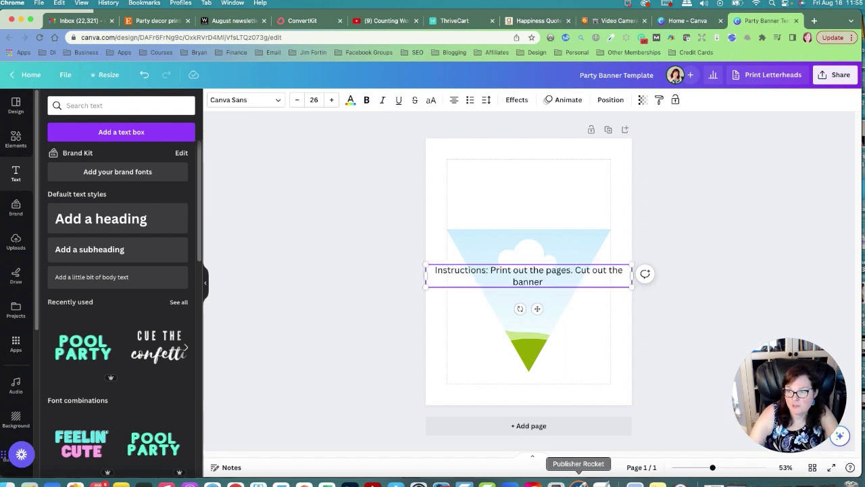
pyautogui.press('Delete')
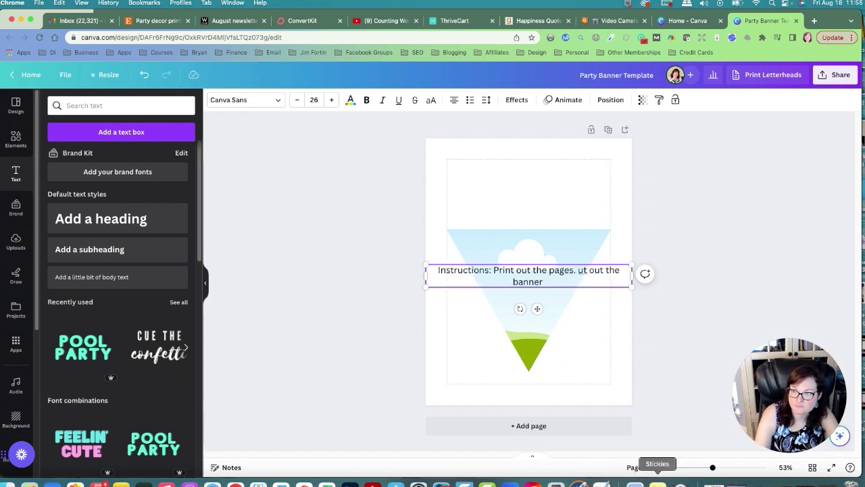
pyautogui.press('BackSpace')
pyautogui.press('BackSpace')
pyautogui.write('and cut')
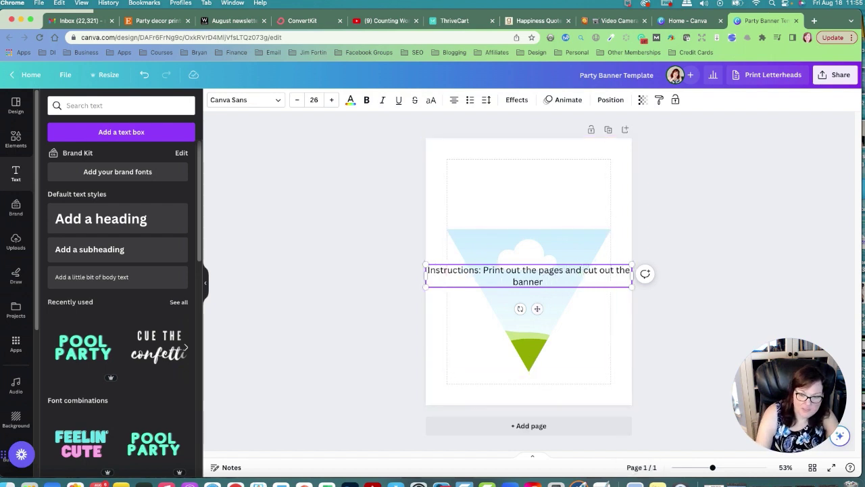
# - Continue the instructions text after "cut out the banner" with "on each page. Get a ribbon, yarn, or string"
pyautogui.write(' out the banner on each pag')
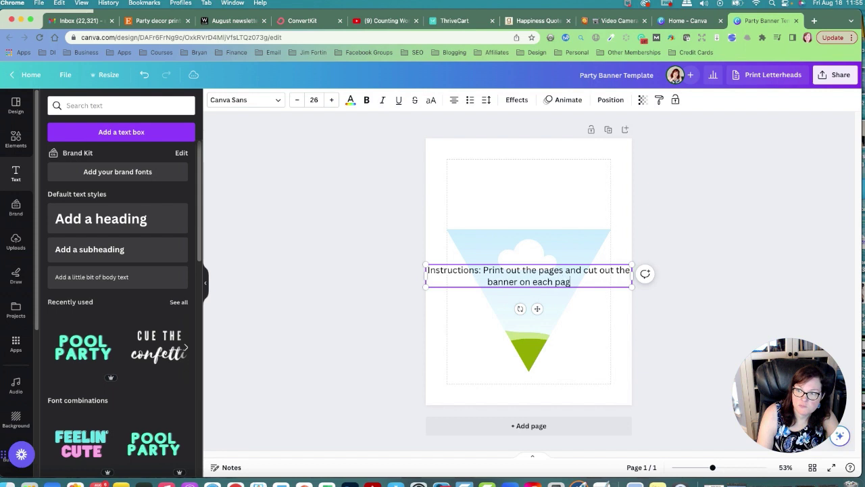
pyautogui.write('e. Get a ')
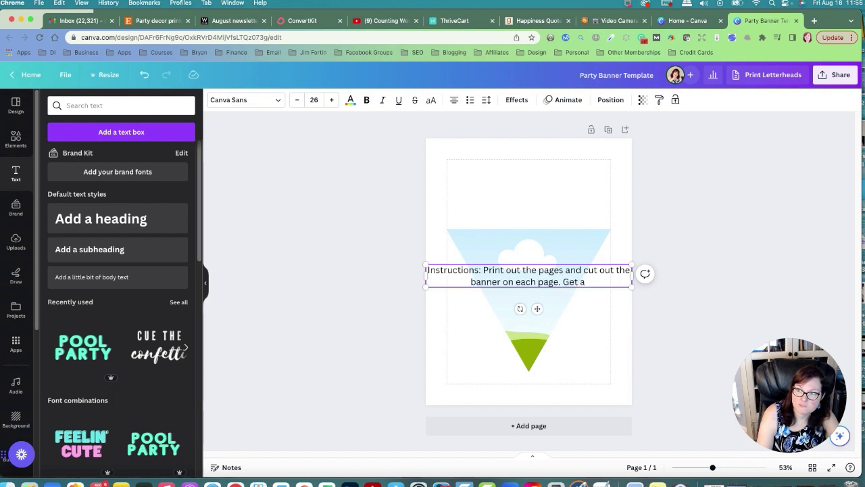
pyautogui.write('ribb')
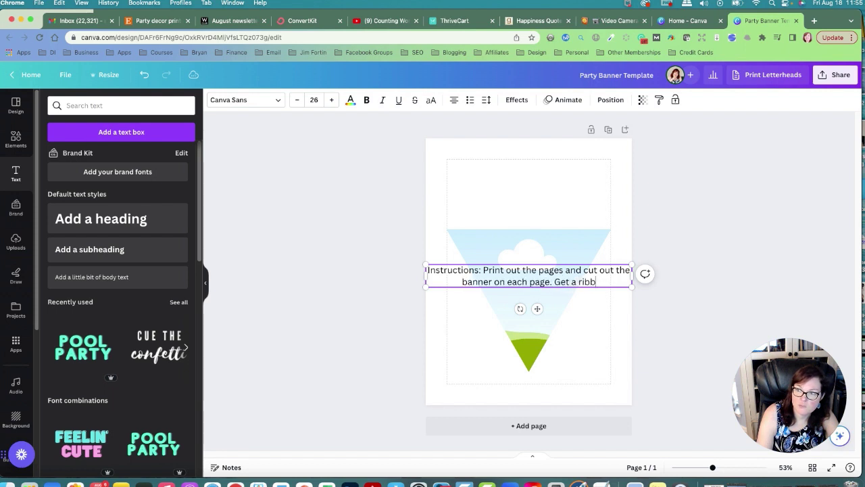
pyautogui.write('on, yarn')
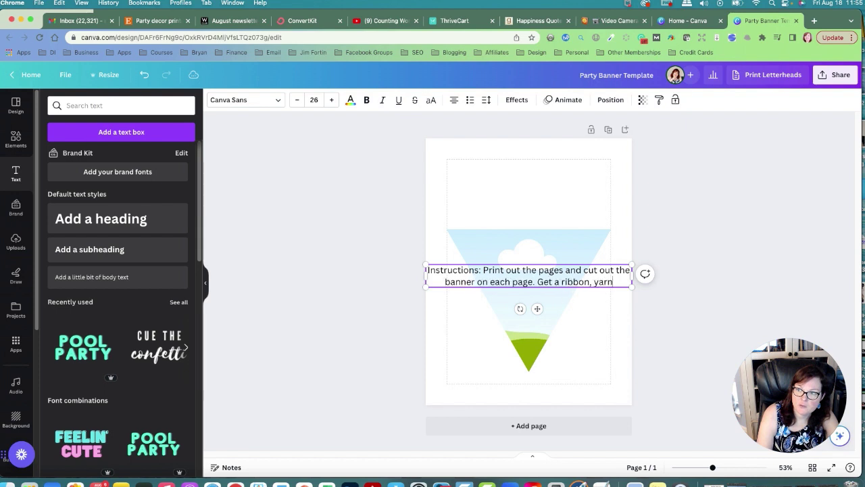
pyautogui.write(', or string')
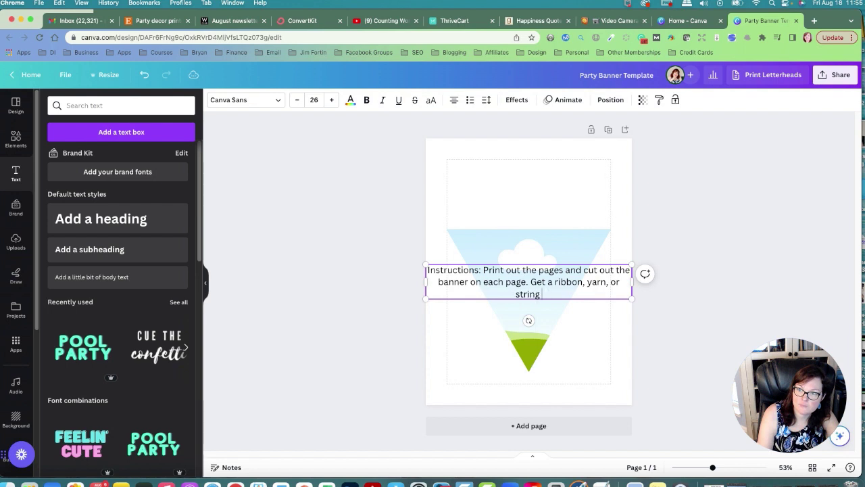
# - Finish the instructions with ". Tap the banner triangles to the string on the back. Hang up your banner!"
pyautogui.write('. Tap the ba')
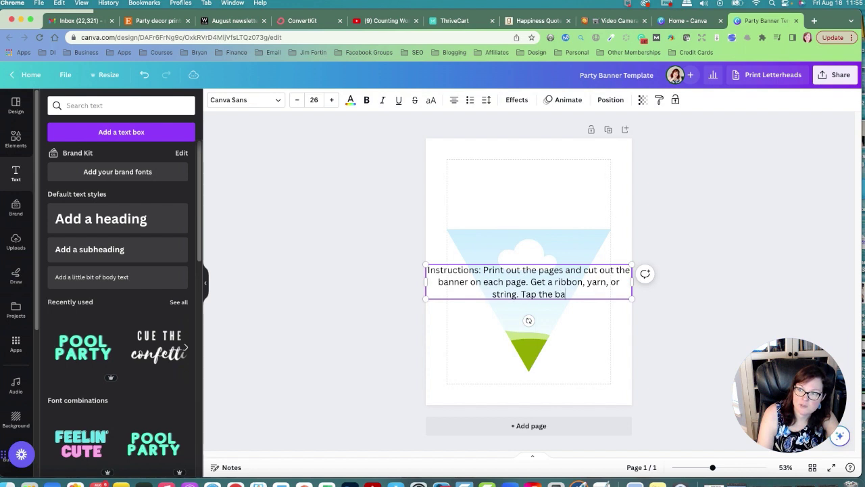
pyautogui.write('nner pa')
pyautogui.press('BackSpace')
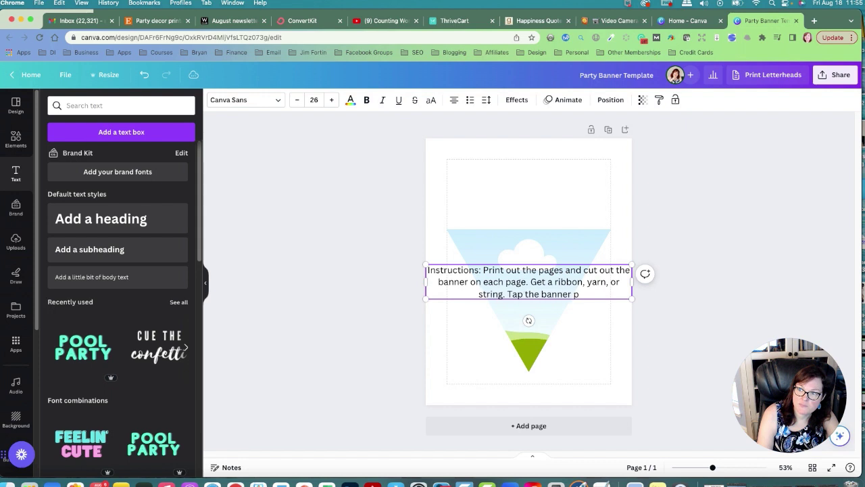
pyautogui.press('BackSpace')
pyautogui.write('triangl')
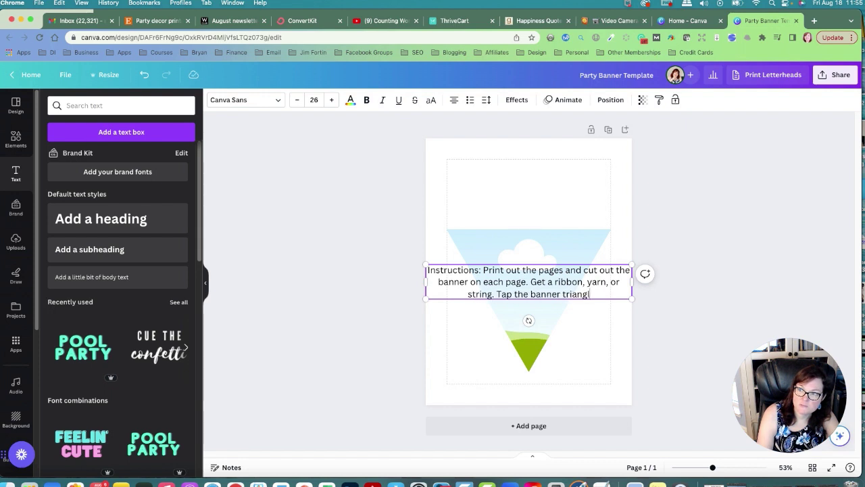
pyautogui.write('es to the str')
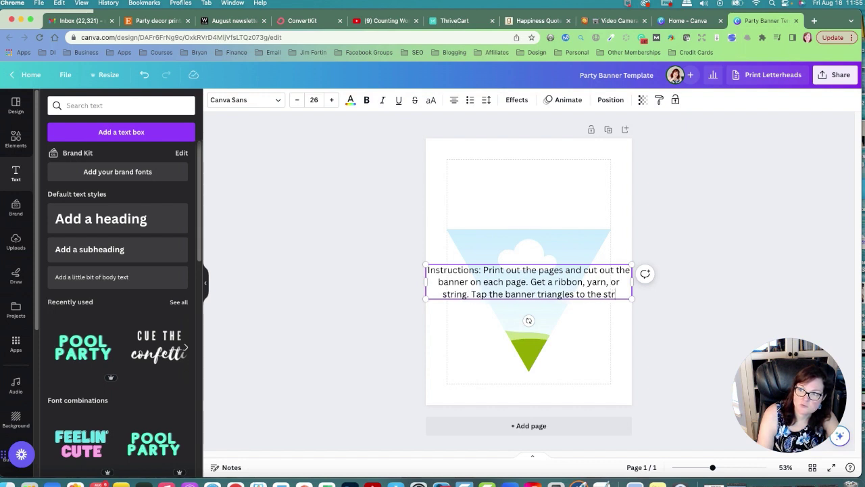
pyautogui.write('ing on the bac')
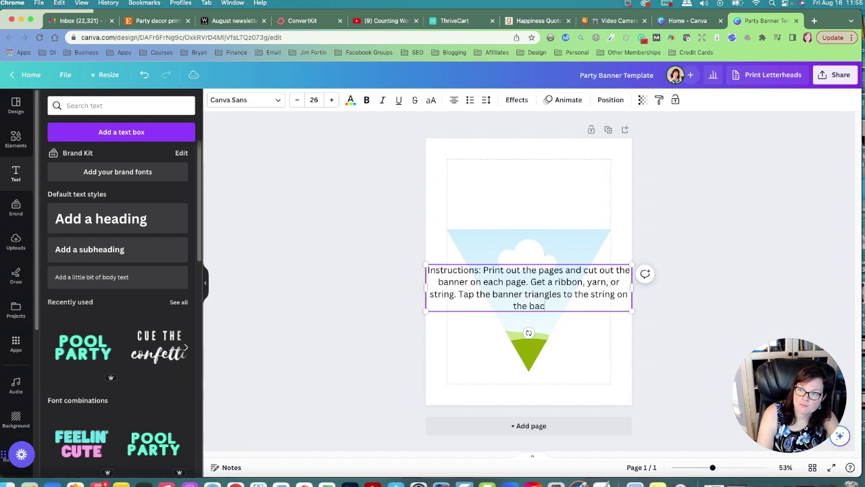
pyautogui.write('k. Han')
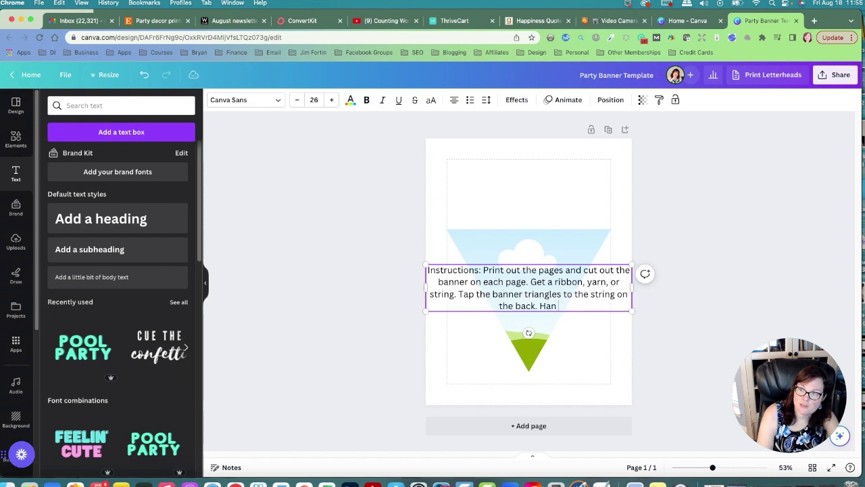
pyautogui.write('g up your banner')
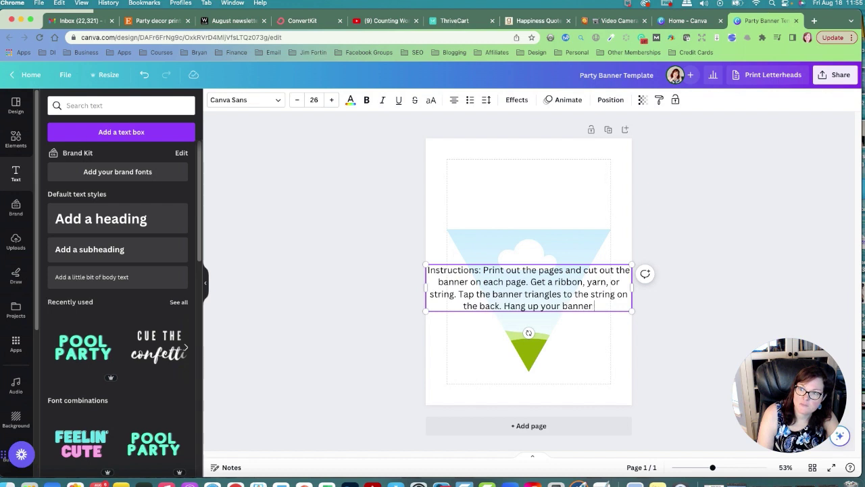
pyautogui.write('!')
pyautogui.click(622, 332)
pyautogui.click(627, 303)
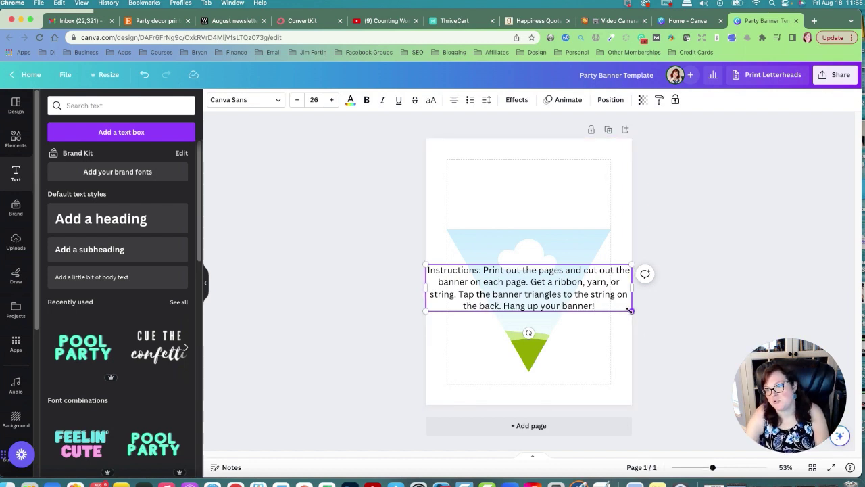
# - Scale the instructions text down to font size 14.4, fitting between the side margins, and place it at the page's top margin
pyautogui.moveTo(632, 310); pyautogui.dragTo(596, 274)
pyautogui.moveTo(506, 263); pyautogui.dragTo(529, 162)
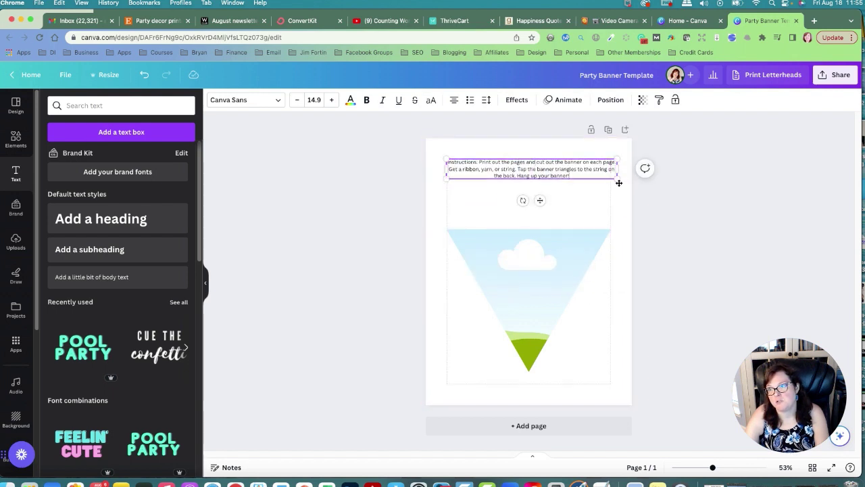
pyautogui.moveTo(617, 179); pyautogui.dragTo(446, 167)
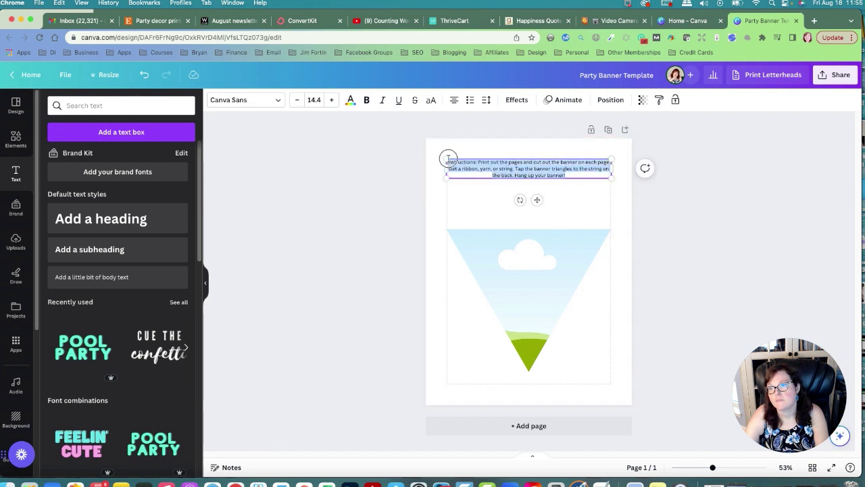
# - Italicize the entire instructions paragraph, including its first line
pyautogui.click(383, 100)
pyautogui.click(391, 196)
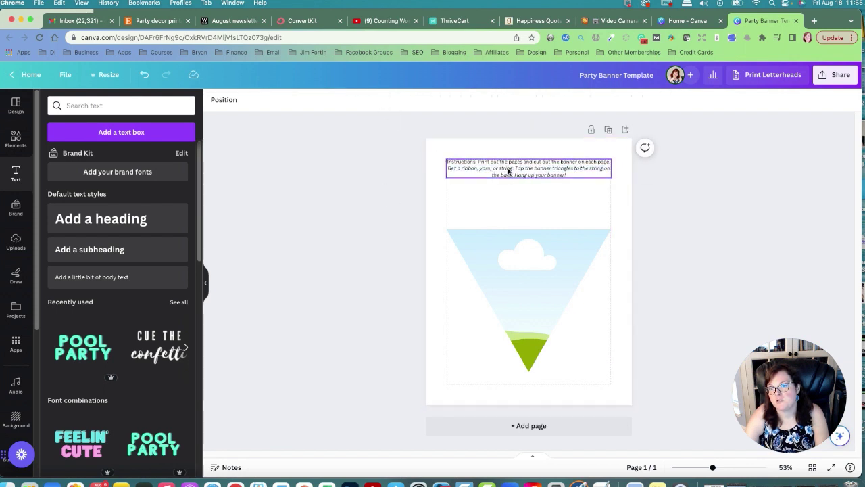
pyautogui.click(465, 163)
pyautogui.click(465, 163)
pyautogui.tripleClick(441, 161)
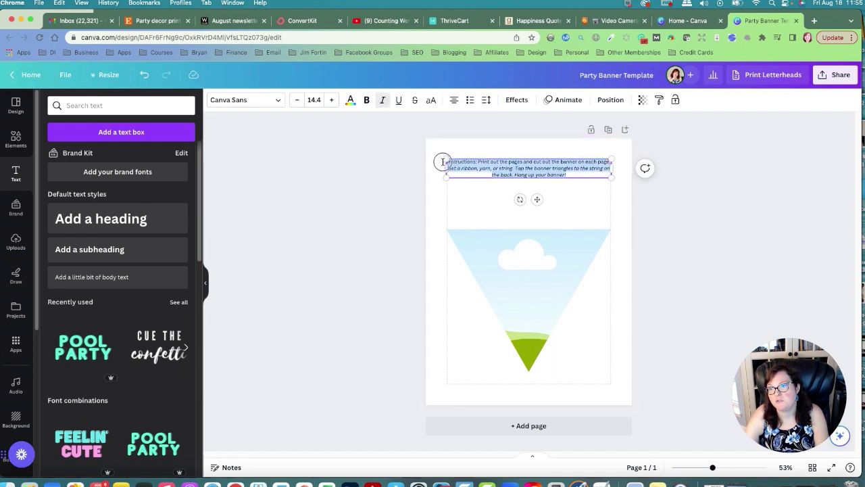
pyautogui.click(382, 100)
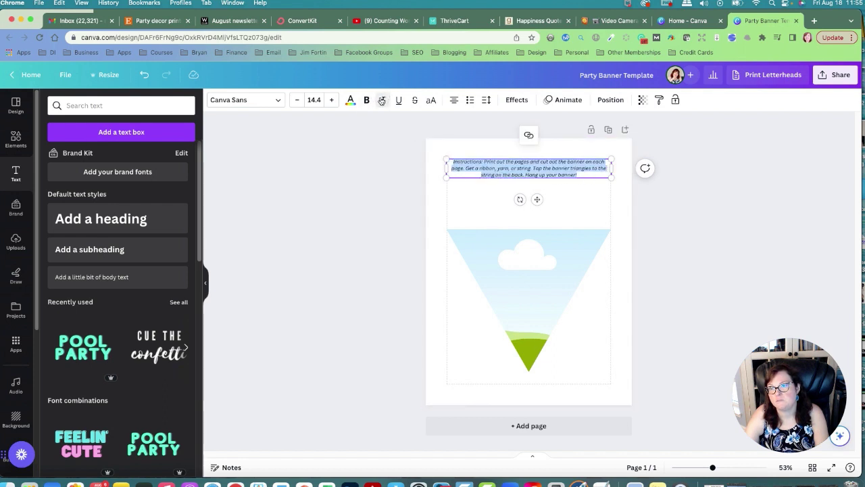
# - Make the word "Instructions" at the start of the paragraph bold and deselect everything
pyautogui.click(510, 162)
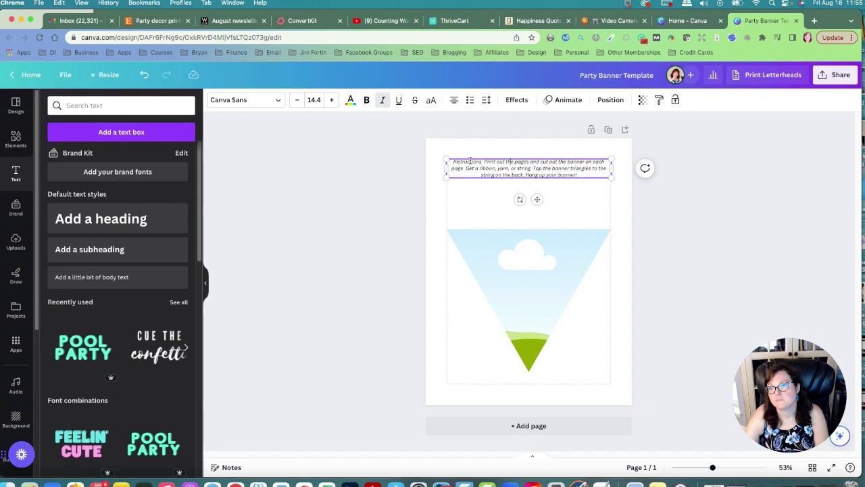
pyautogui.doubleClick(470, 161)
pyautogui.click(366, 101)
pyautogui.click(376, 177)
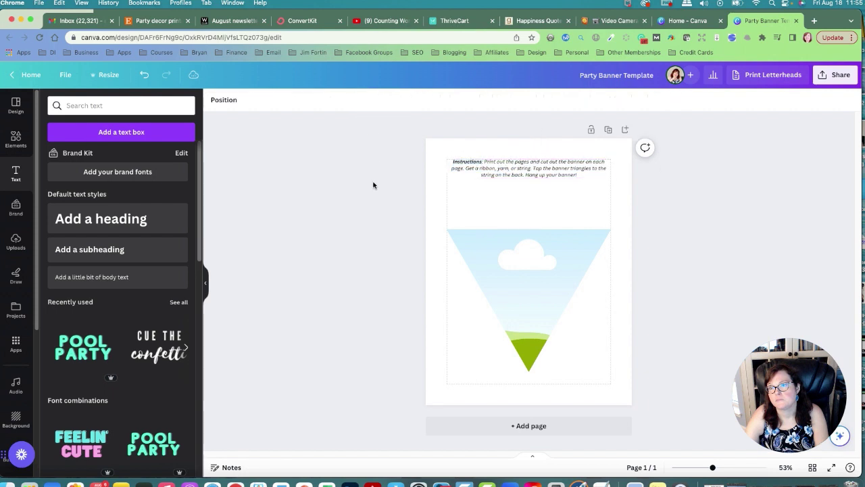
pyautogui.click(506, 271)
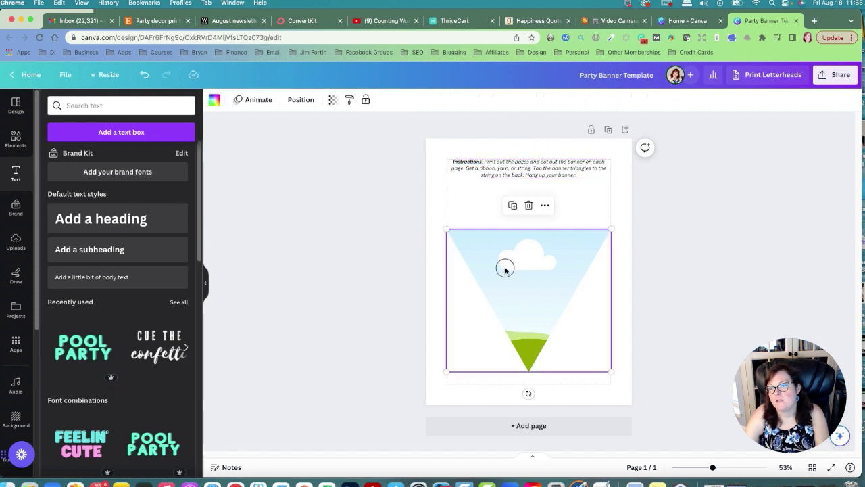
pyautogui.click(323, 245)
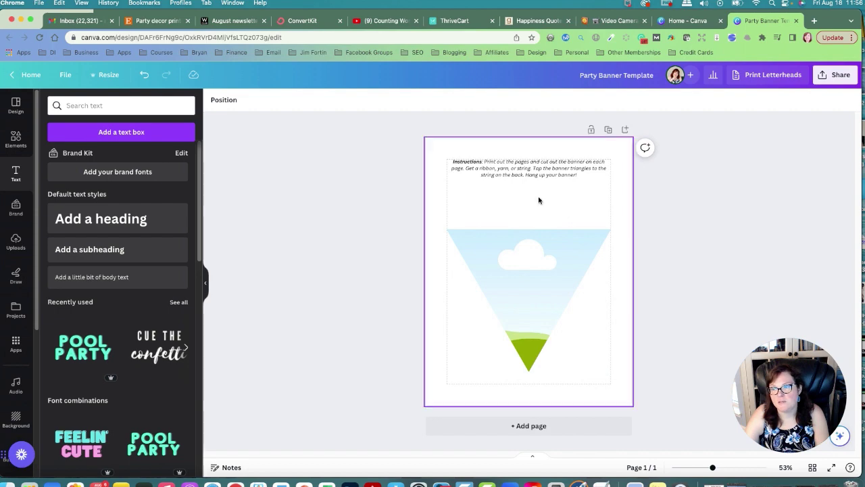
# - Open the Creative Fabrica website in a new browser tab and search for "party digital paper"
pyautogui.click(814, 20)
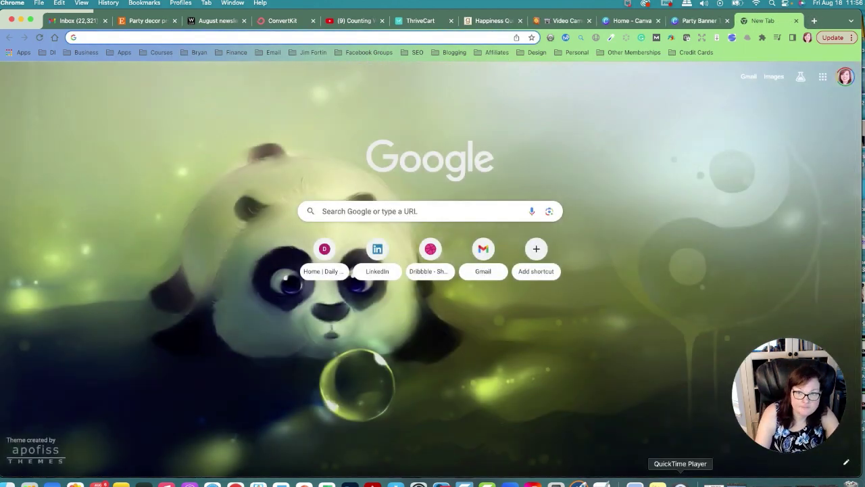
pyautogui.write('cre')
pyautogui.press('Return')
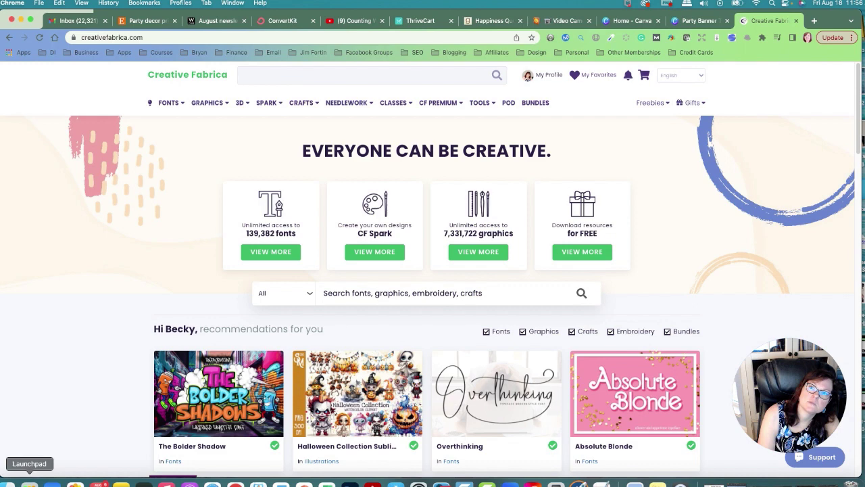
pyautogui.write('digital paper')
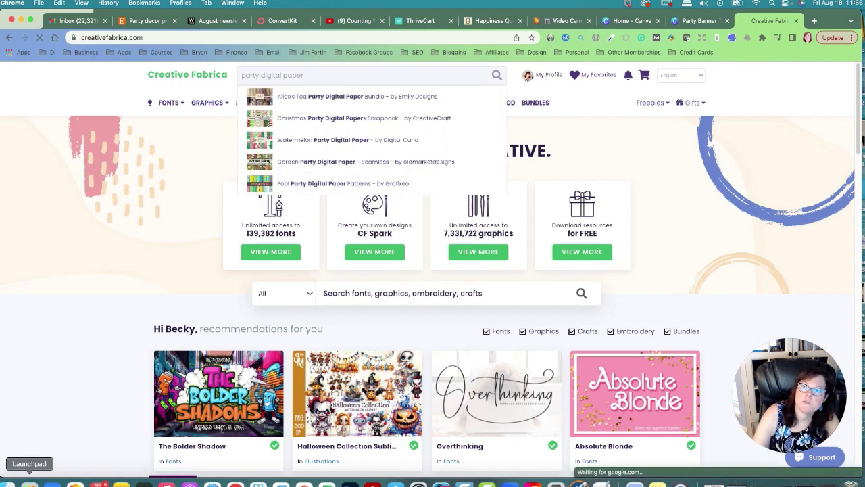
pyautogui.press('Return')
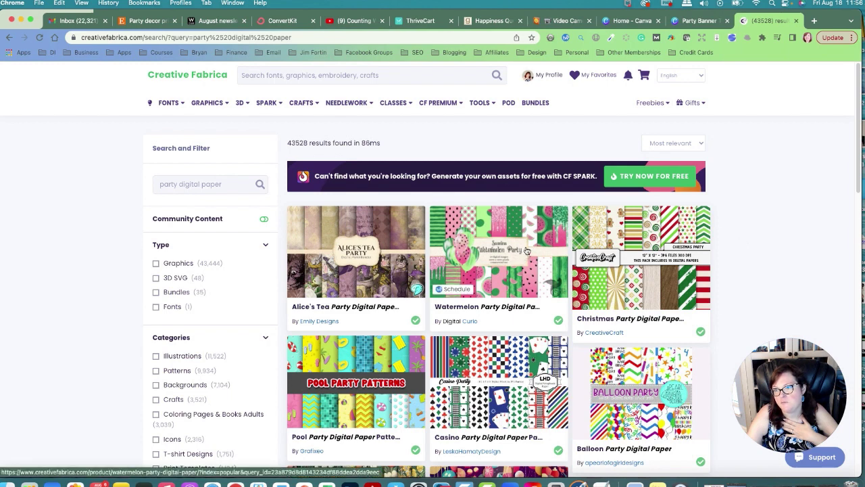
# - Open the Watermelon Party Digital Paper product from the search results and download it
pyautogui.scroll(-1, 725, 268)
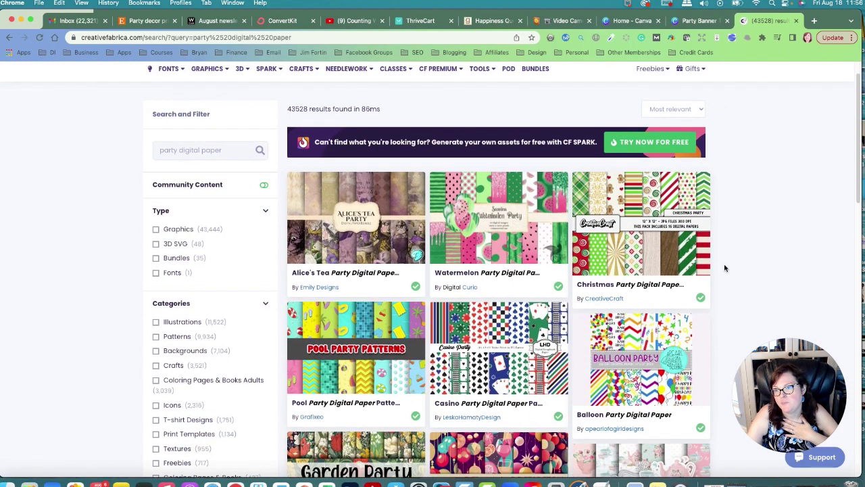
pyautogui.click(525, 229)
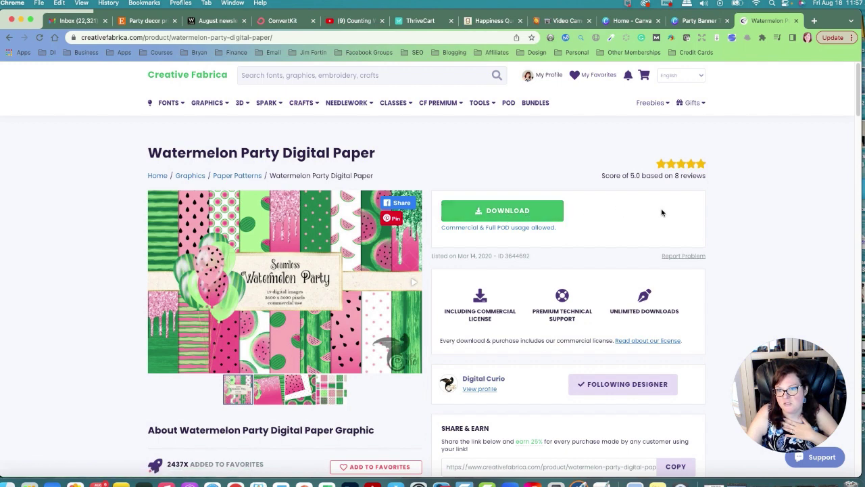
pyautogui.click(519, 211)
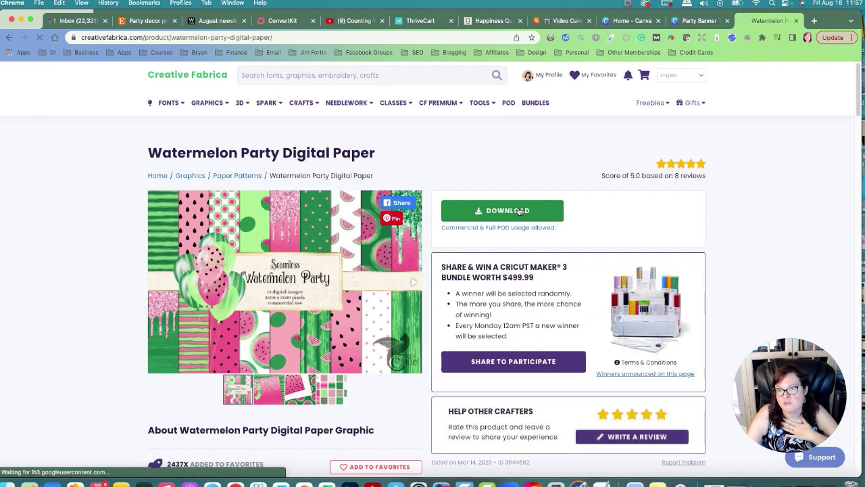
pyautogui.click(519, 211)
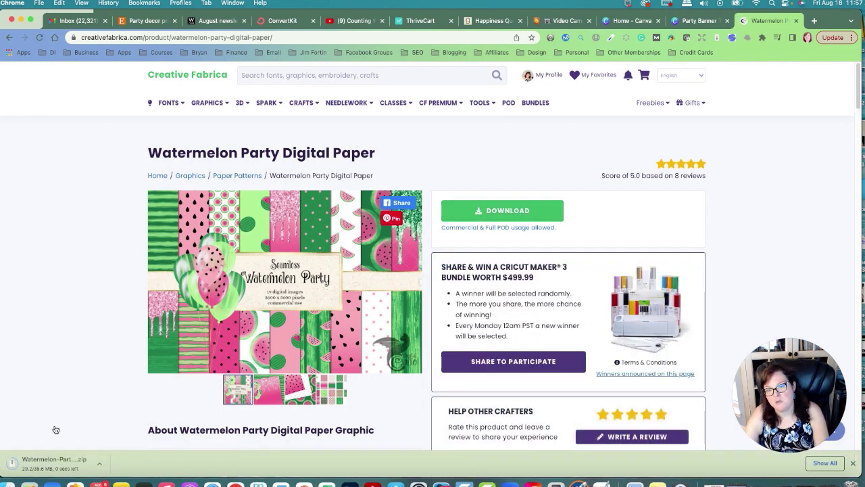
# - Switch to Finder and extract the downloaded Watermelon Party zip in the Downloads folder, opening the DC Watermelon Digital Paper folder
pyautogui.click(9, 484)
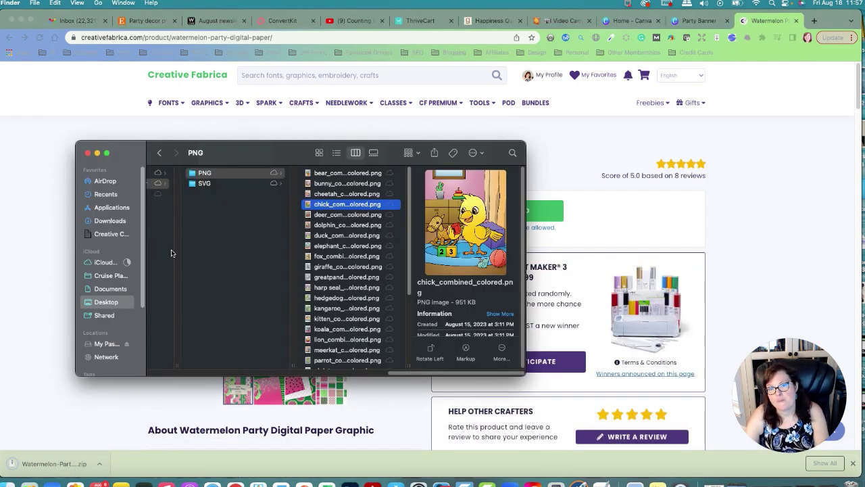
pyautogui.click(109, 221)
pyautogui.doubleClick(181, 193)
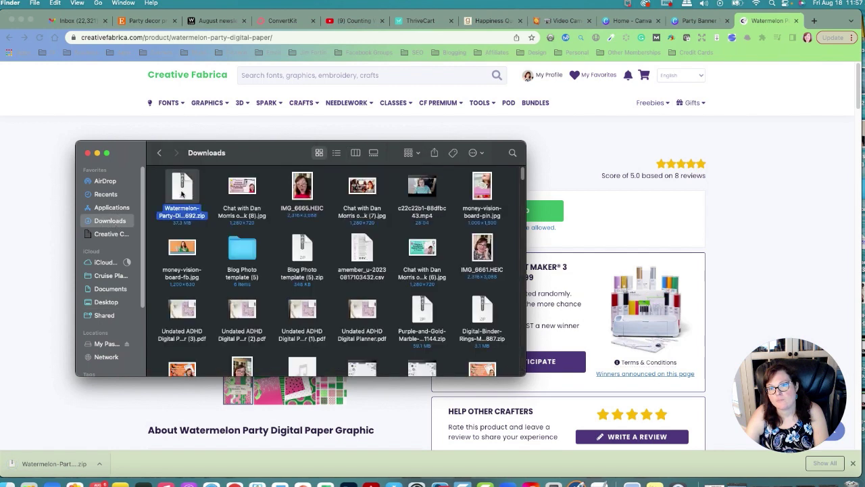
pyautogui.doubleClick(181, 194)
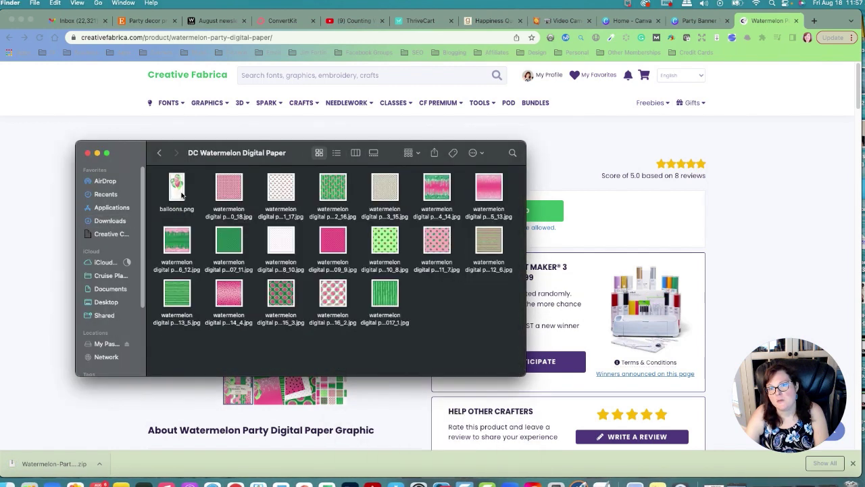
# - Move the DC Watermelon Digital Paper folder from Downloads to the Desktop and return to the browser
pyautogui.click(159, 153)
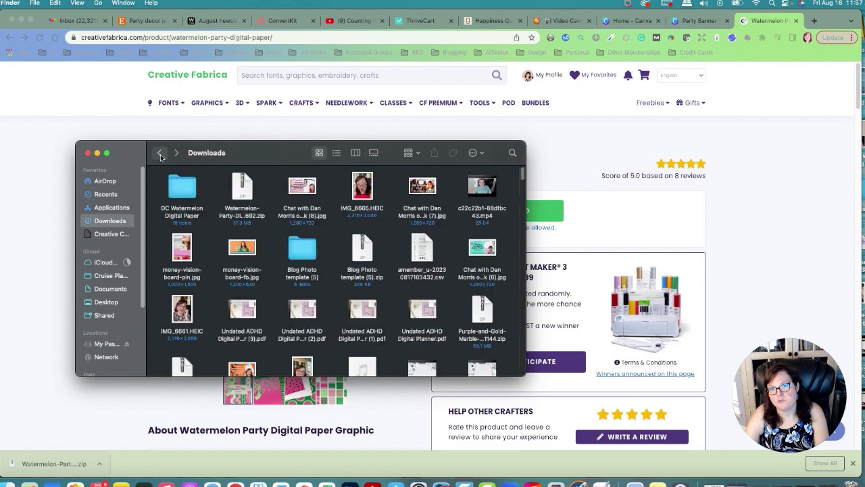
pyautogui.moveTo(182, 190); pyautogui.dragTo(106, 302)
pyautogui.click(105, 399)
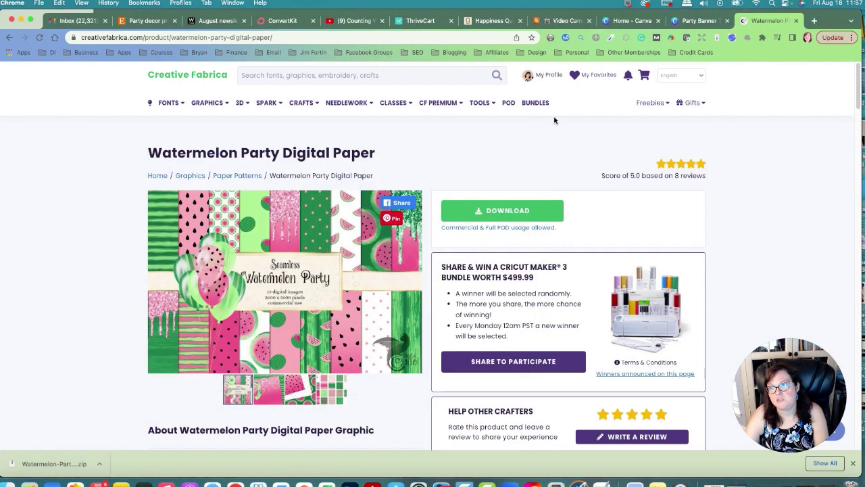
# - Return to the Party Banner Template in Canva and open the DC Watermelon Digital Paper folder on the Desktop for uploading files
pyautogui.click(703, 21)
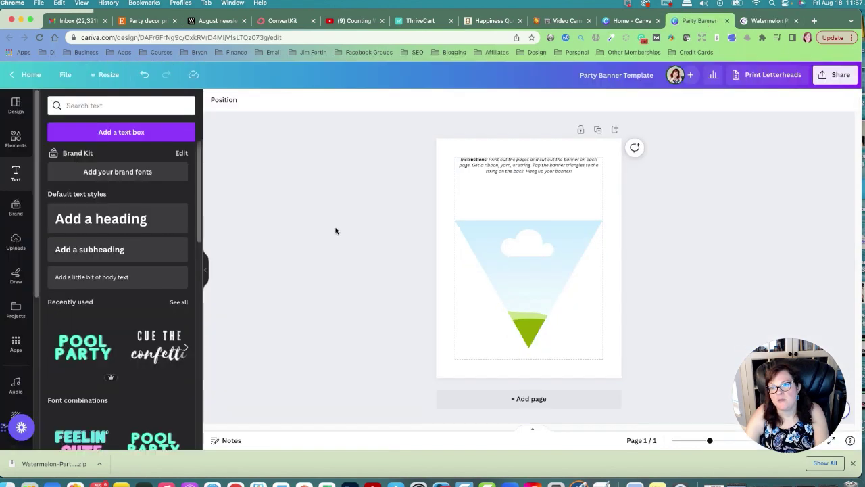
pyautogui.click(16, 240)
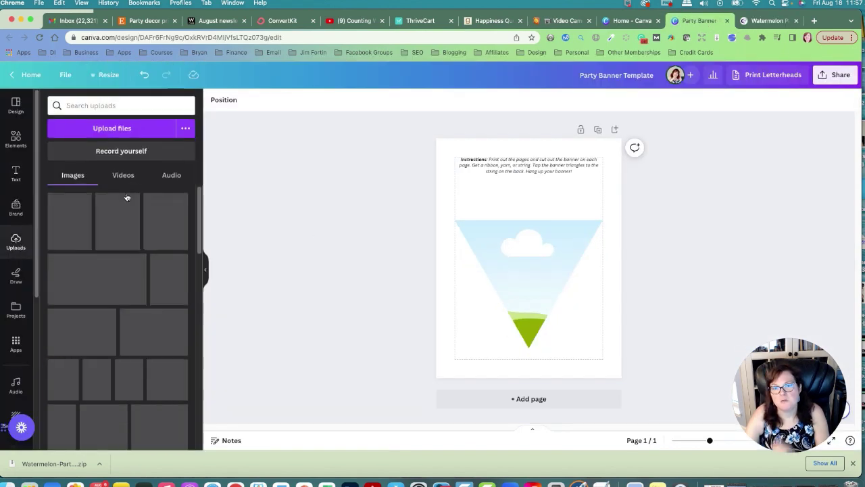
pyautogui.click(134, 130)
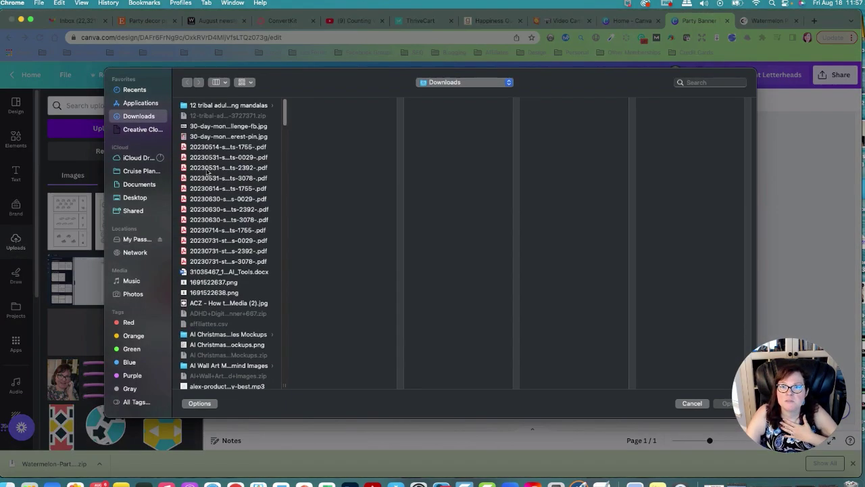
pyautogui.click(136, 198)
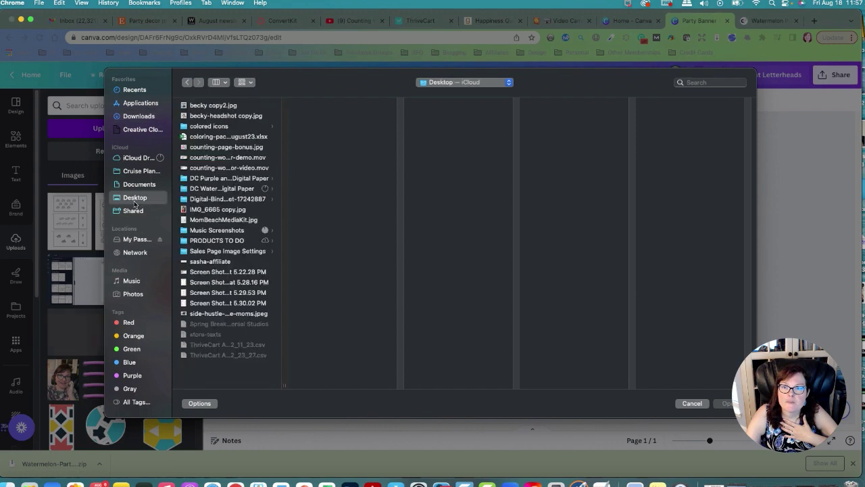
pyautogui.click(217, 199)
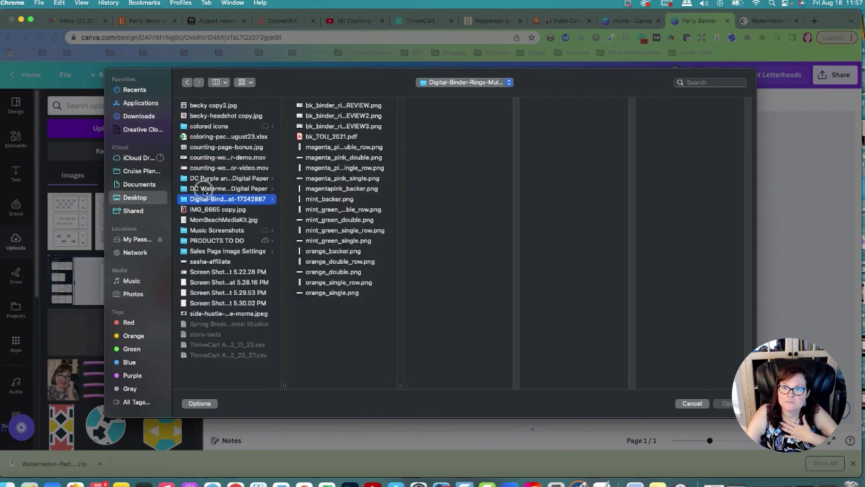
pyautogui.click(203, 188)
# - Preview several watermelon papers, then upload watermelon digital paper_0011_7.jpg and fill the triangular frame with it
pyautogui.click(322, 158)
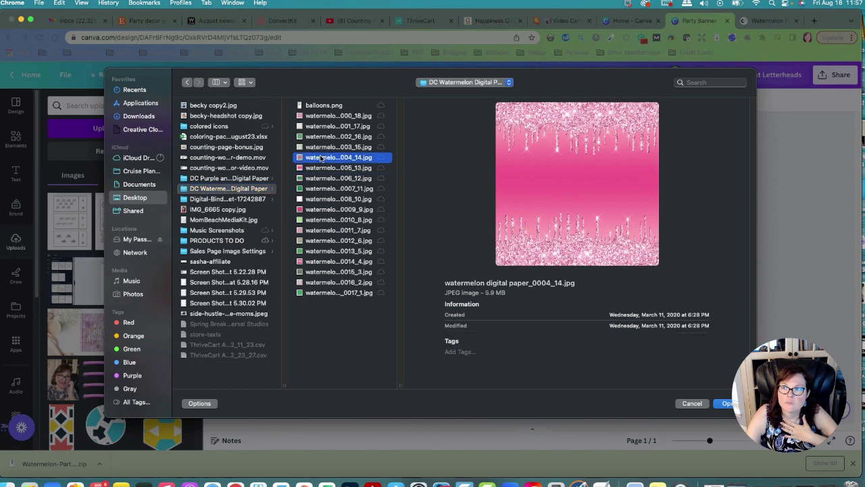
pyautogui.click(320, 147)
pyautogui.click(324, 138)
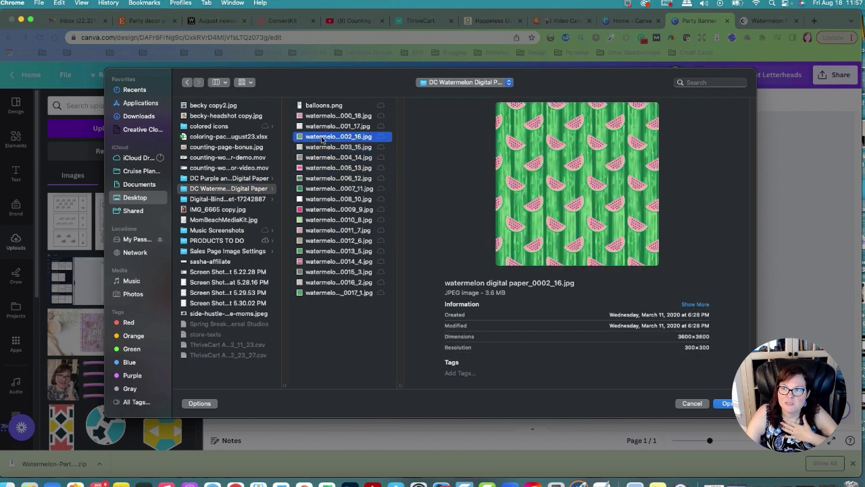
pyautogui.click(323, 127)
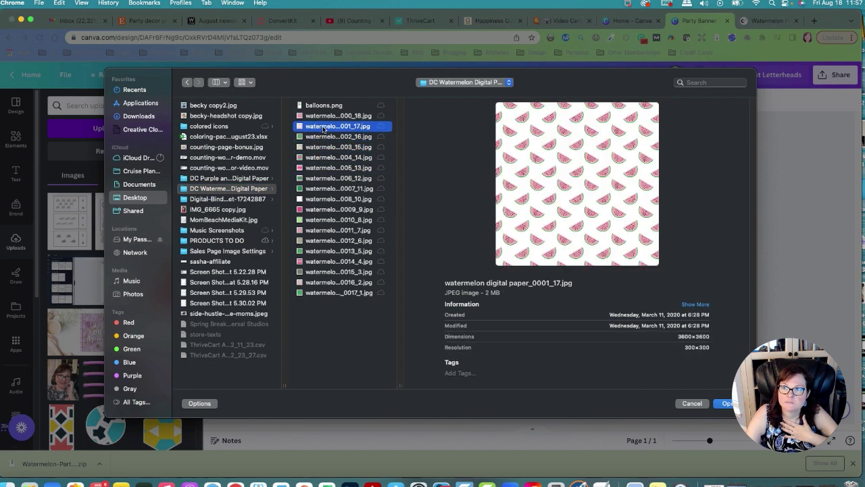
pyautogui.click(317, 252)
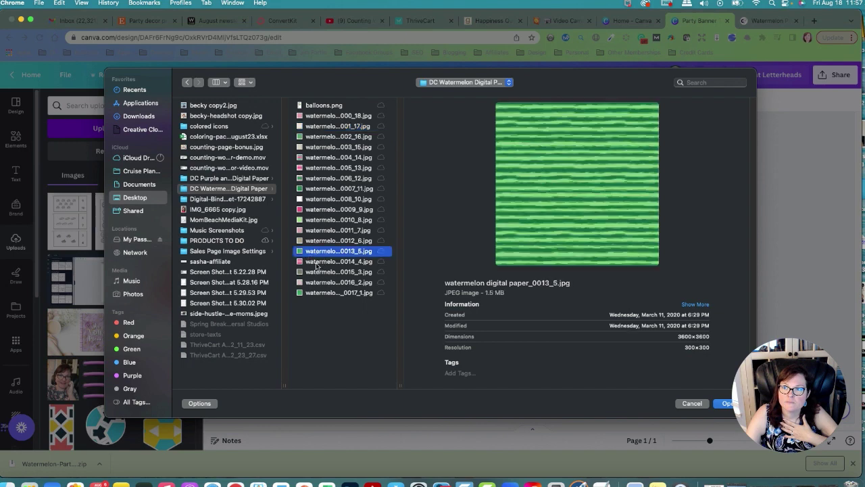
pyautogui.click(317, 263)
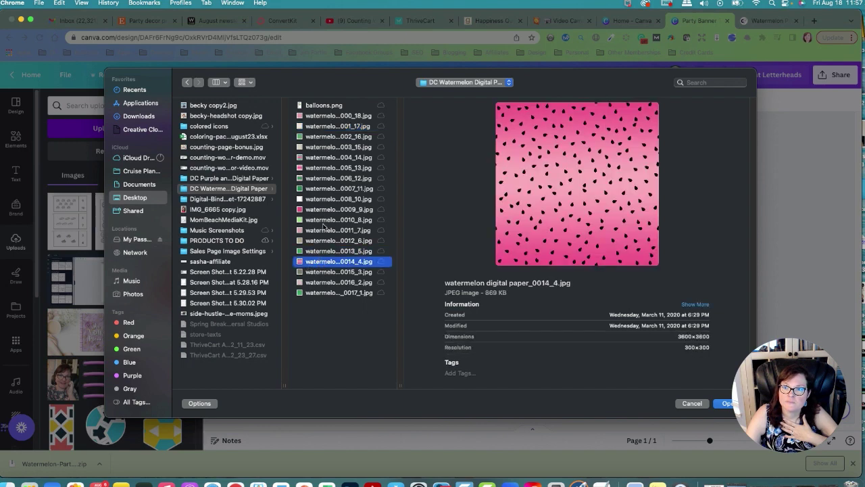
pyautogui.click(324, 222)
pyautogui.click(325, 230)
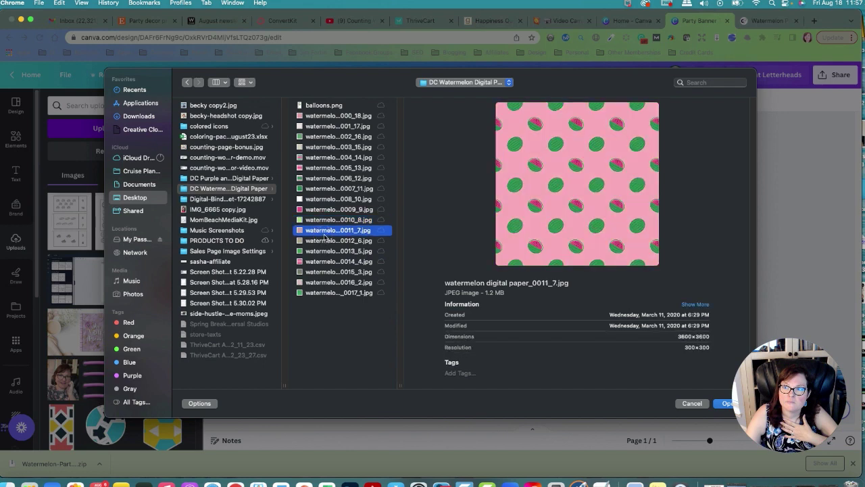
pyautogui.click(728, 403)
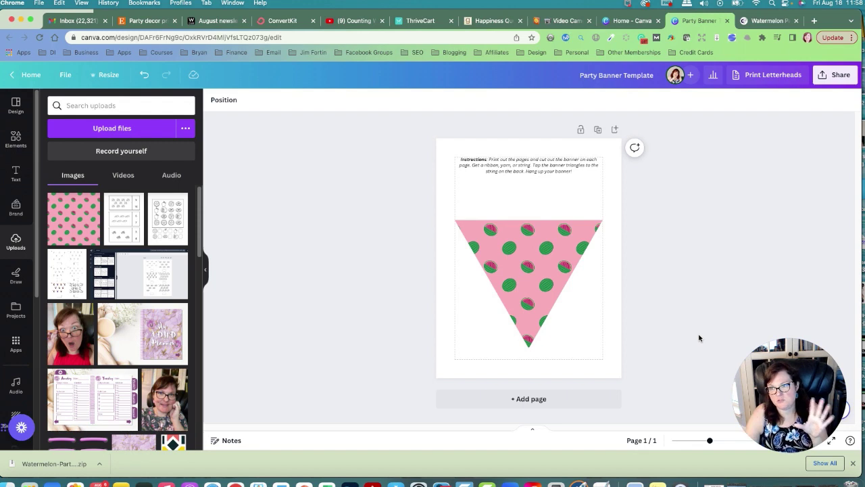
# - Leave the Frames collection and open the full Photos collection among the design elements, ready for a search
pyautogui.click(16, 139)
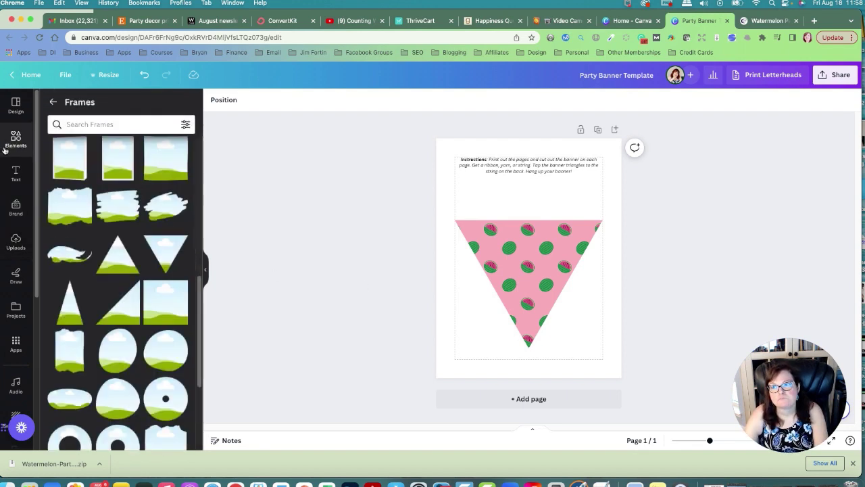
pyautogui.click(53, 102)
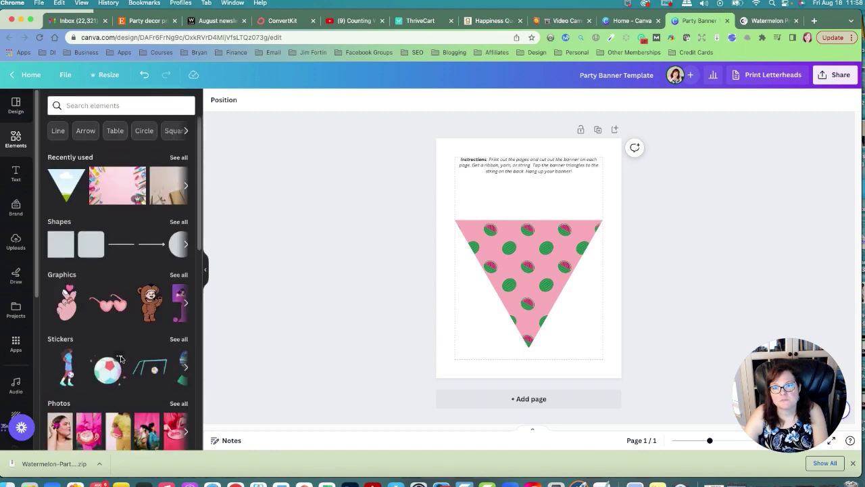
pyautogui.scroll(-1, 179, 389)
pyautogui.click(179, 391)
pyautogui.click(125, 124)
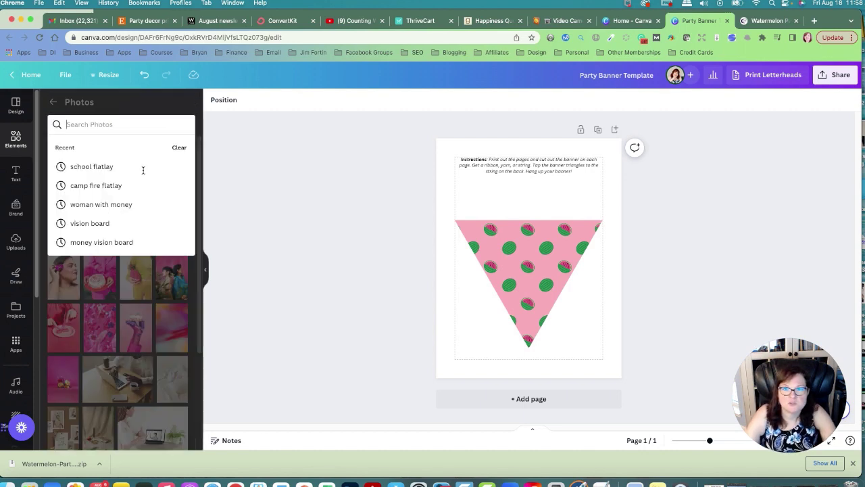
# - Search the photos for "digital paper" and look through the results for usable patterns
pyautogui.write('digial')
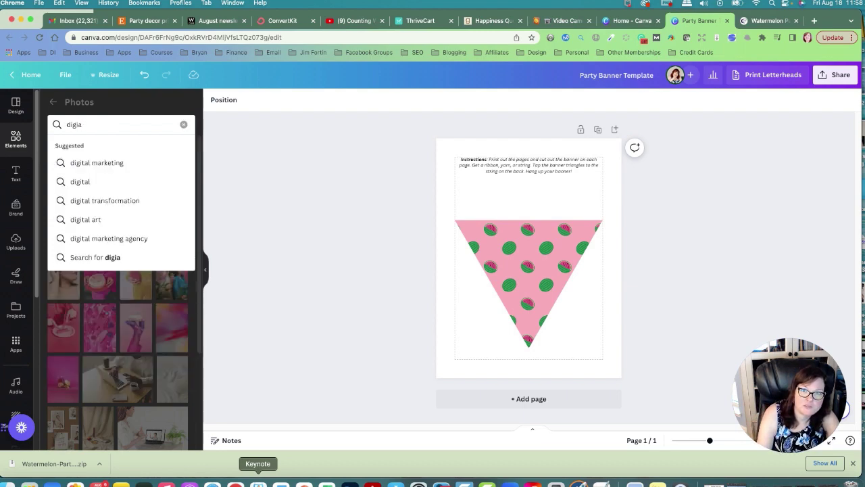
pyautogui.press('BackSpace')
pyautogui.write('gal')
pyautogui.press('BackSpace')
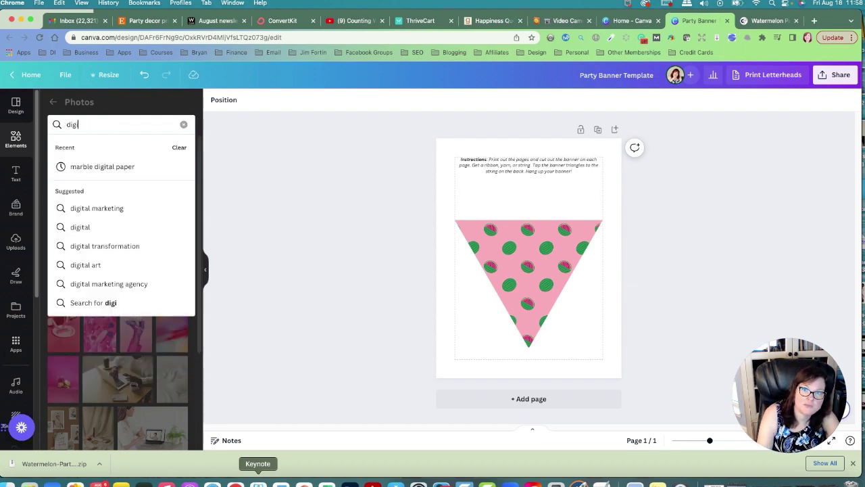
pyautogui.write('tal ')
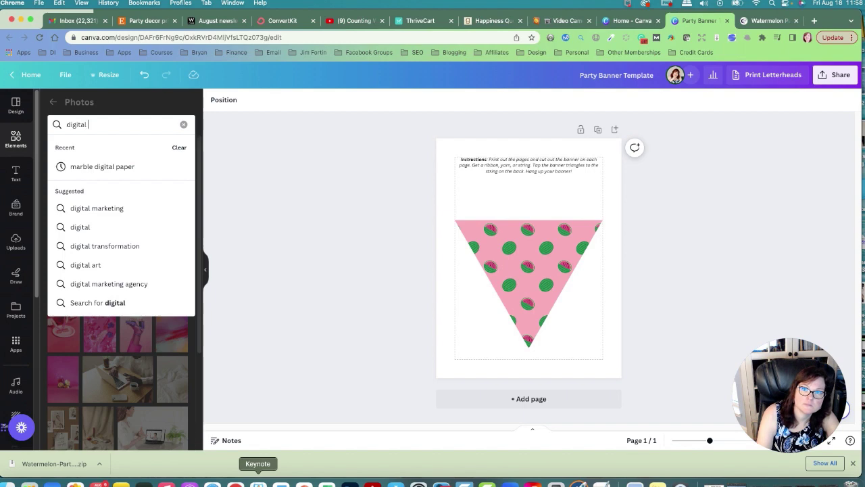
pyautogui.write('paper')
pyautogui.press('Return')
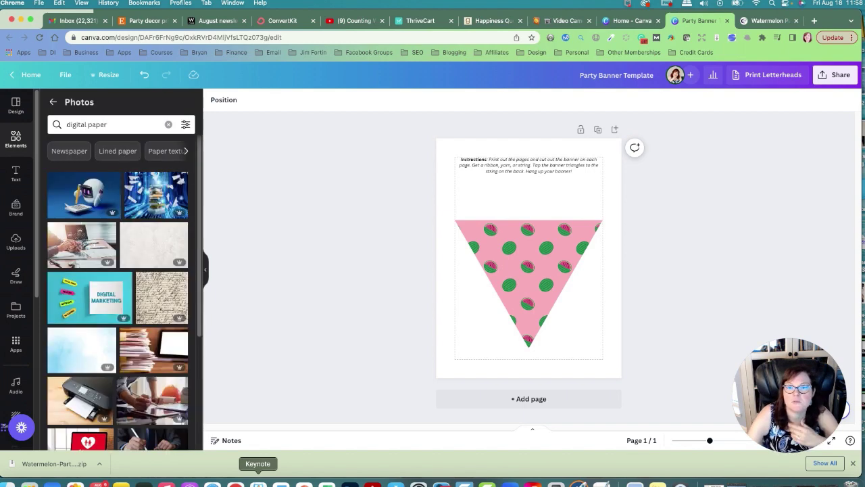
pyautogui.scroll(-5, 87, 363)
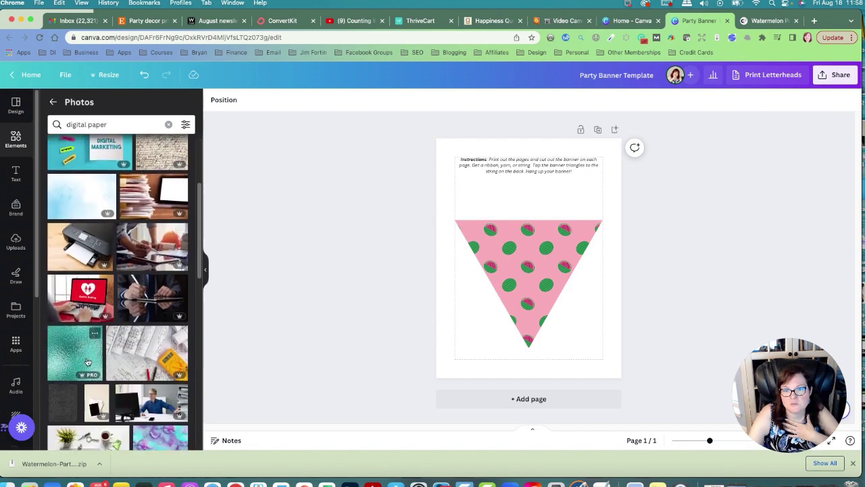
pyautogui.scroll(-7, 87, 363)
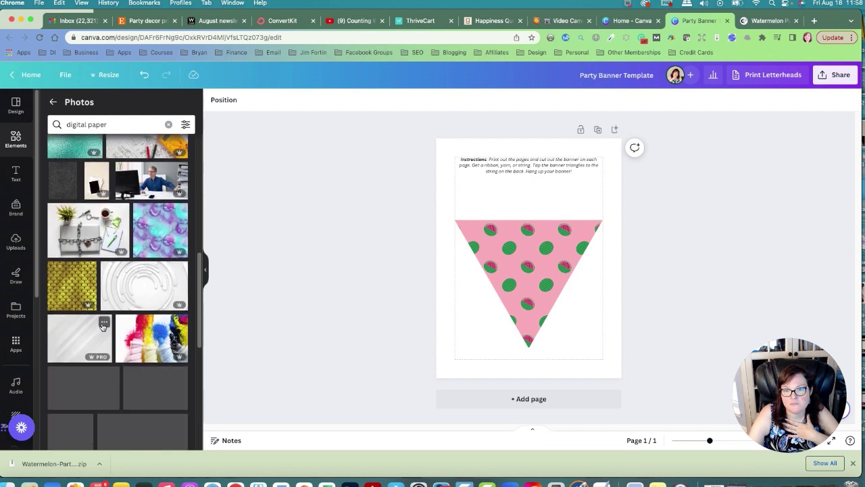
pyautogui.scroll(5, 102, 327)
# - Search the photos for "textures" and browse the results for alternative banner fills
pyautogui.click(119, 124)
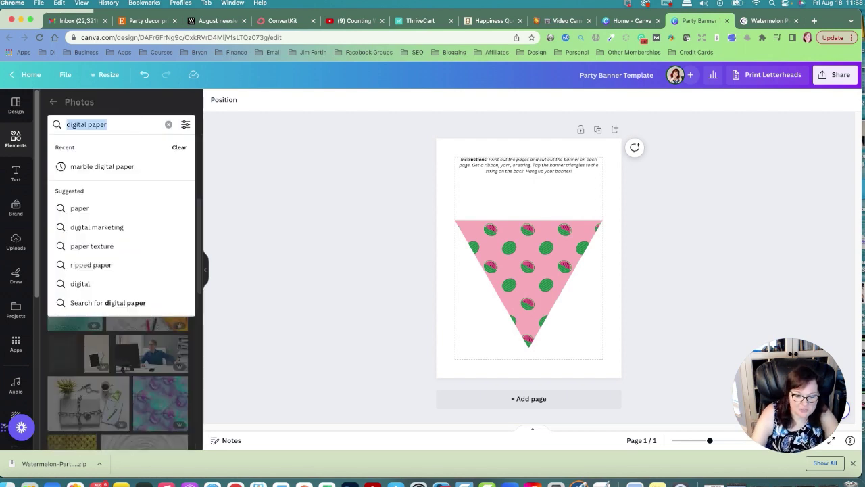
pyautogui.write('textures')
pyautogui.press('Return')
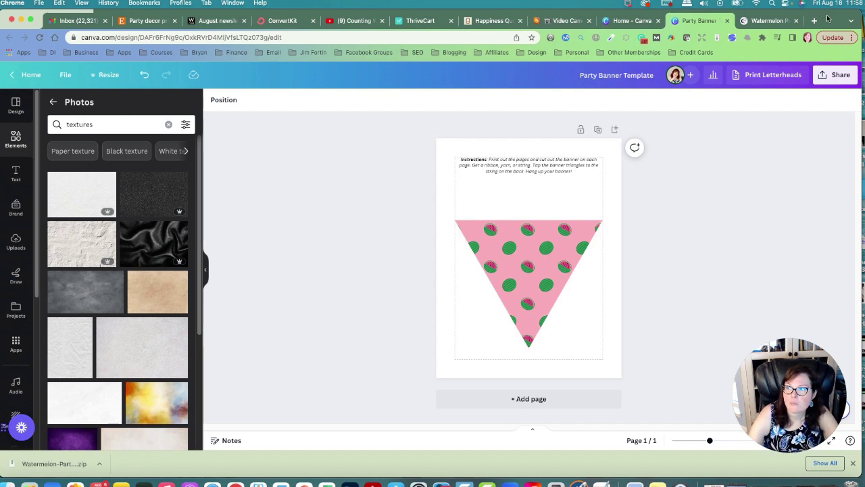
pyautogui.moveTo(827, 18); pyautogui.dragTo(859, 15)
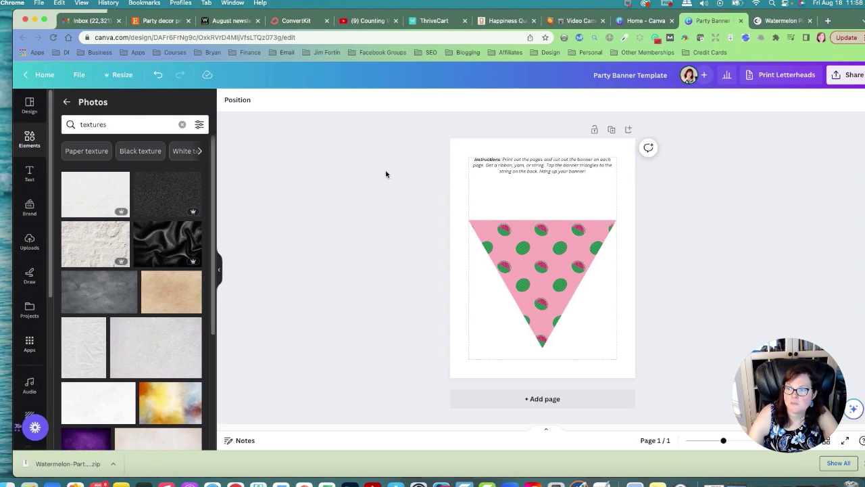
pyautogui.scroll(-5, 160, 269)
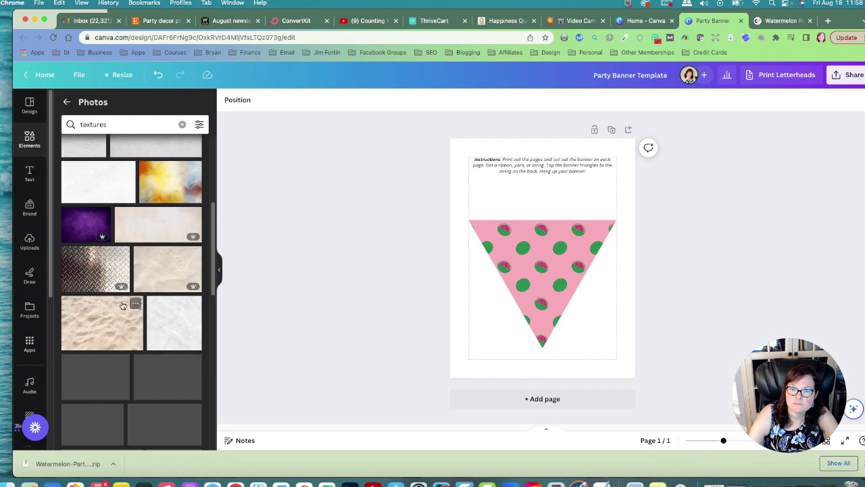
pyautogui.scroll(-2, 169, 297)
pyautogui.scroll(-2, 159, 318)
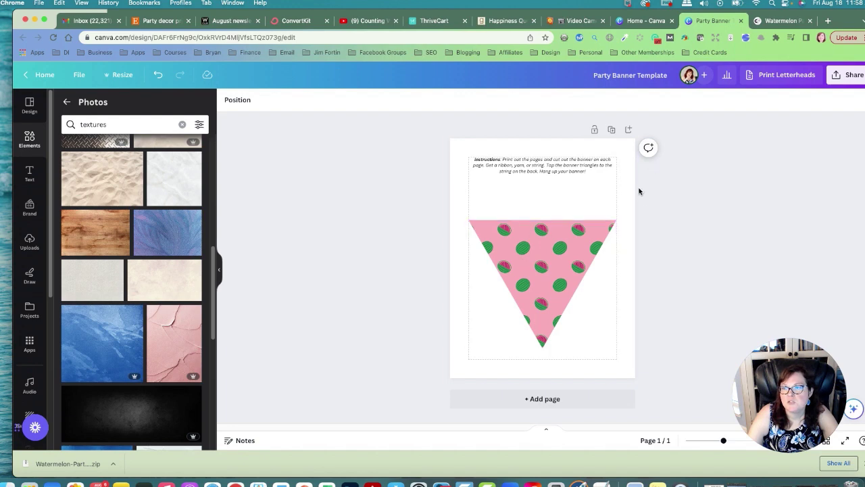
# - Duplicate the banner page and rotate the triangle on page 2 about a quarter turn counter-clockwise, moving it up inside the margins
pyautogui.click(613, 130)
pyautogui.click(563, 255)
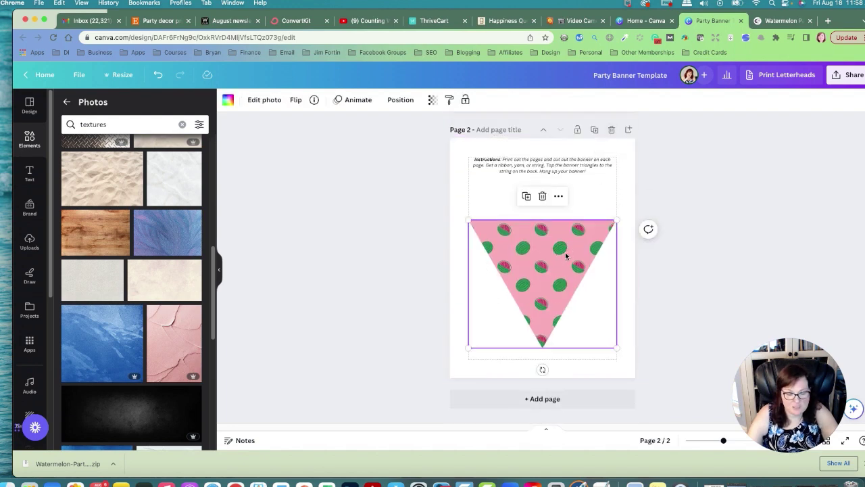
pyautogui.moveTo(542, 369); pyautogui.dragTo(640, 283)
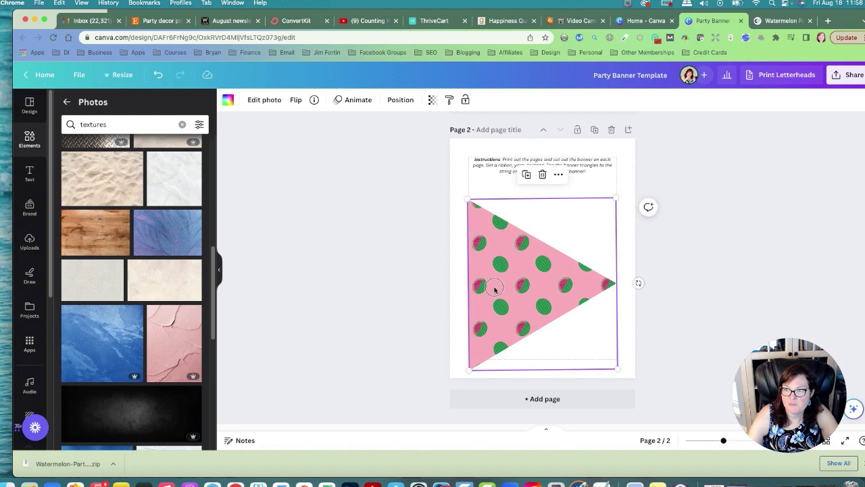
pyautogui.moveTo(493, 286); pyautogui.dragTo(494, 276)
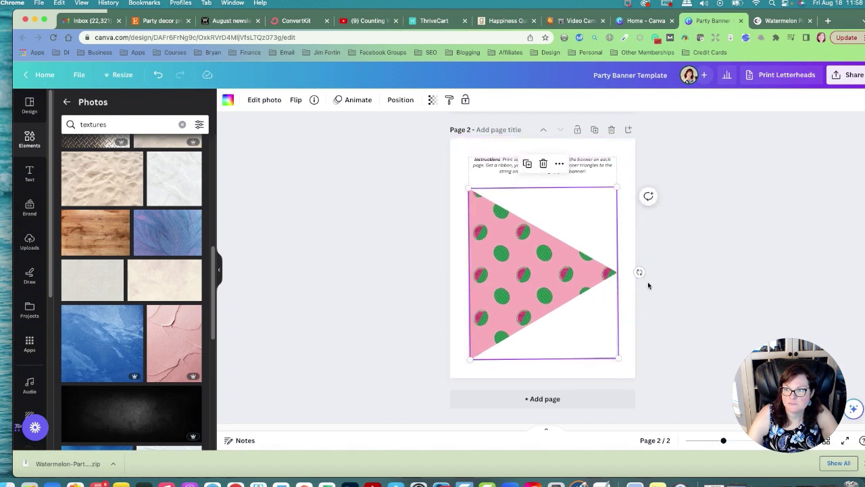
pyautogui.moveTo(640, 271); pyautogui.dragTo(641, 273)
# - Enlarge the sideways triangle on page 2 slightly beyond the margin guides, reposition it on the page and compare it with page 1
pyautogui.scroll(5, 725, 306)
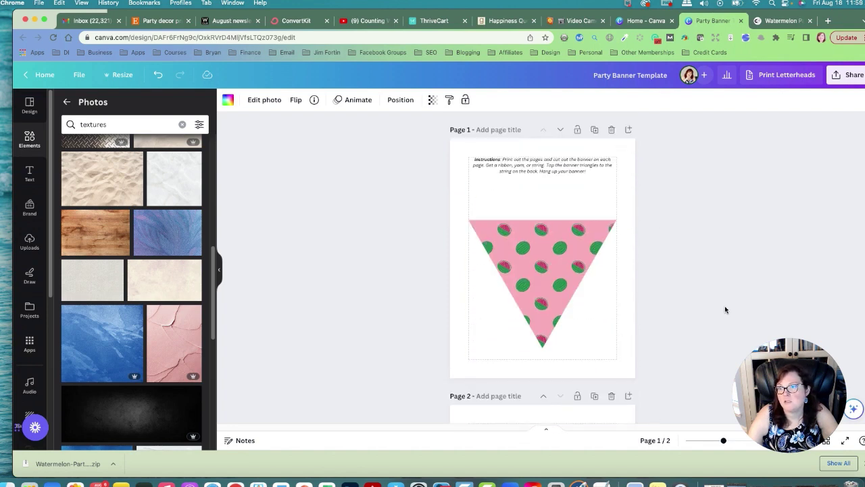
pyautogui.scroll(-3, 725, 306)
pyautogui.scroll(-3, 726, 312)
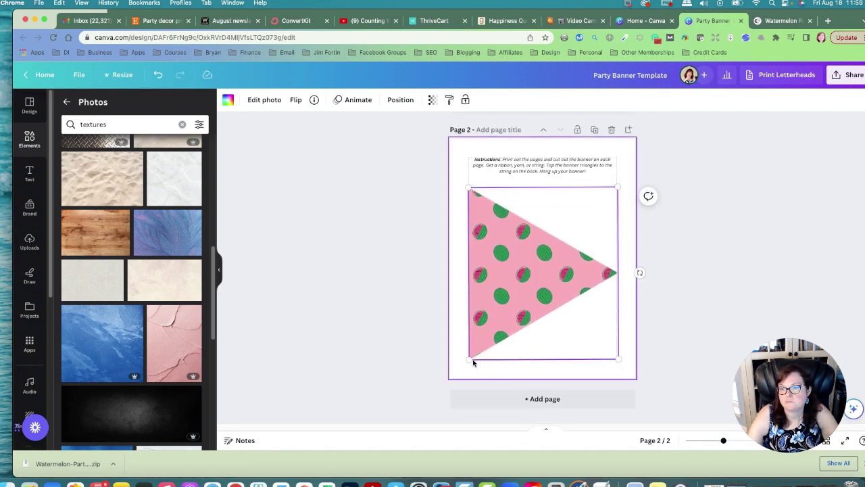
pyautogui.moveTo(470, 359); pyautogui.dragTo(461, 368)
pyautogui.moveTo(507, 291); pyautogui.dragTo(516, 291)
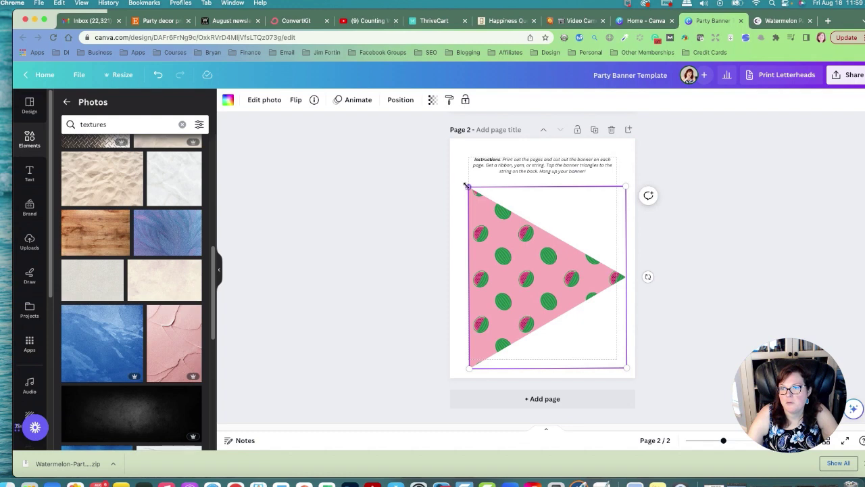
pyautogui.moveTo(468, 187); pyautogui.dragTo(459, 175)
pyautogui.moveTo(498, 224); pyautogui.dragTo(502, 221)
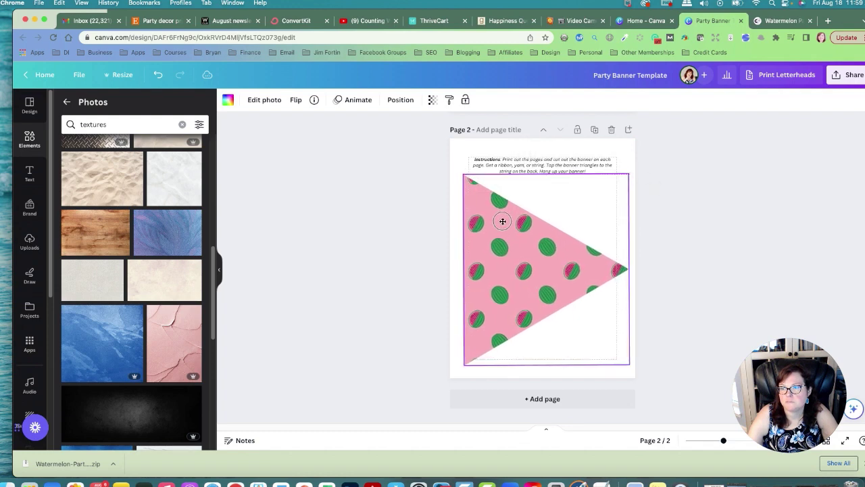
pyautogui.click(707, 261)
pyautogui.scroll(4, 714, 270)
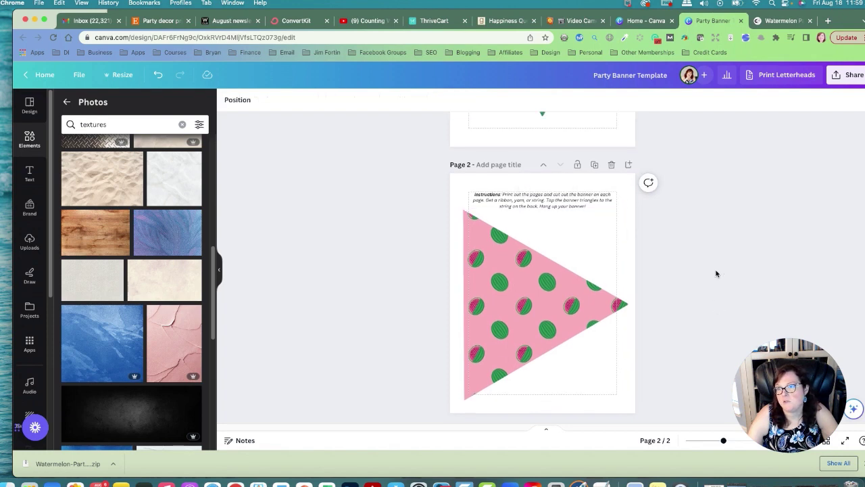
pyautogui.scroll(-5, 716, 274)
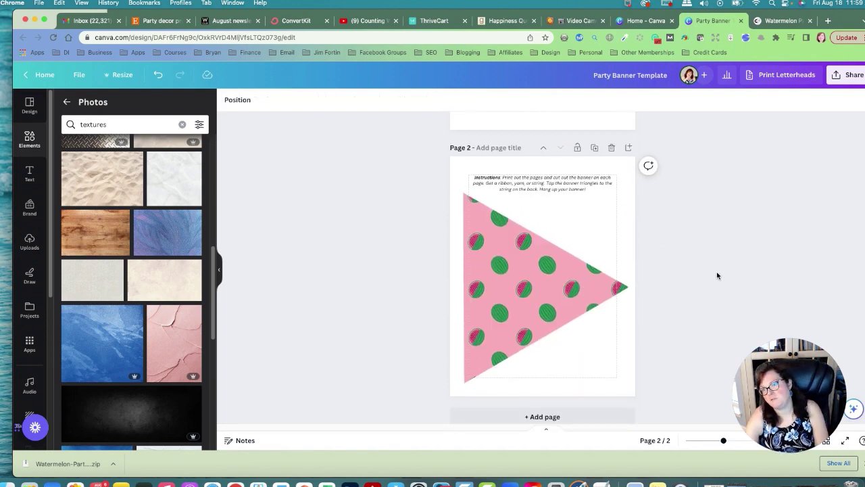
# - Compare the upright triangle on page 1 with the larger sideways triangle on page 2
pyautogui.scroll(3, 718, 275)
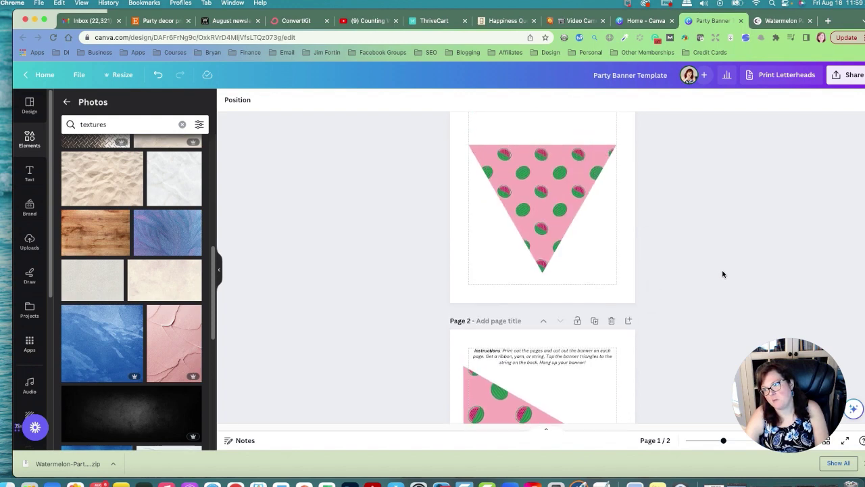
pyautogui.scroll(3, 730, 274)
pyautogui.scroll(-5, 731, 275)
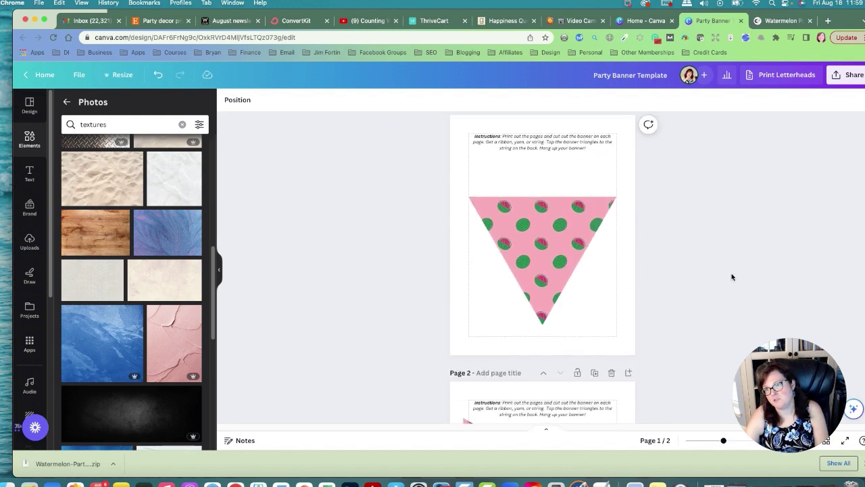
pyautogui.scroll(-3, 732, 277)
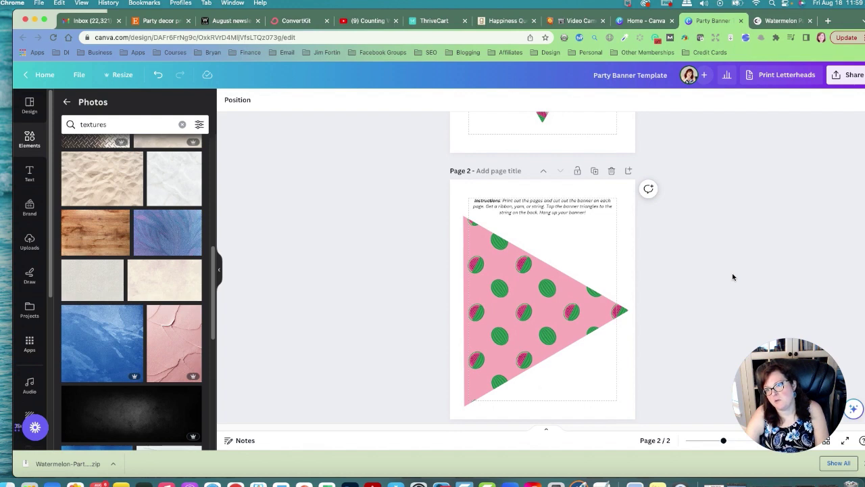
pyautogui.scroll(3, 733, 277)
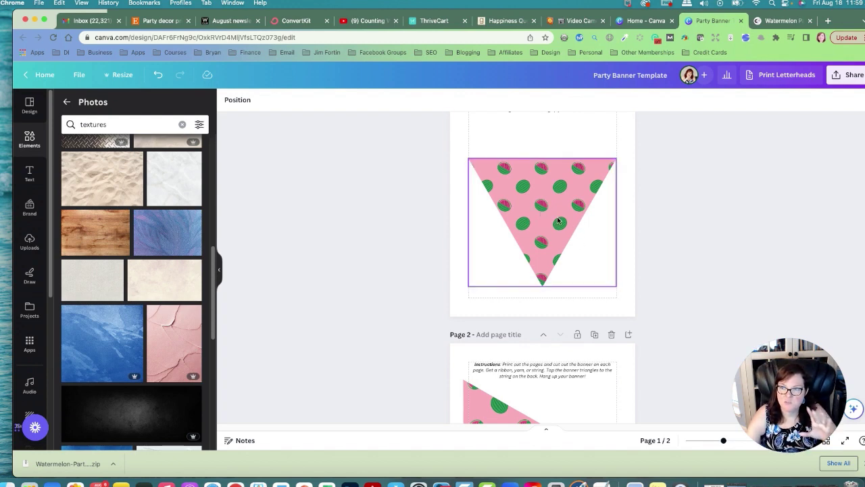
pyautogui.scroll(-2, 596, 255)
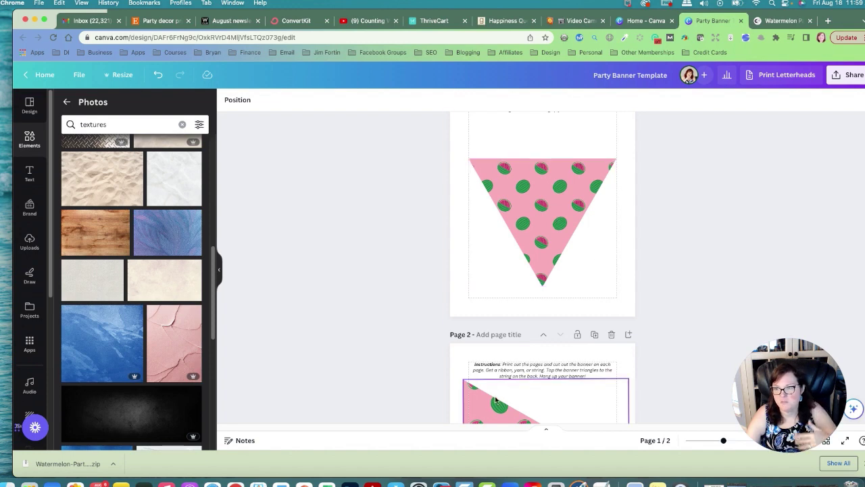
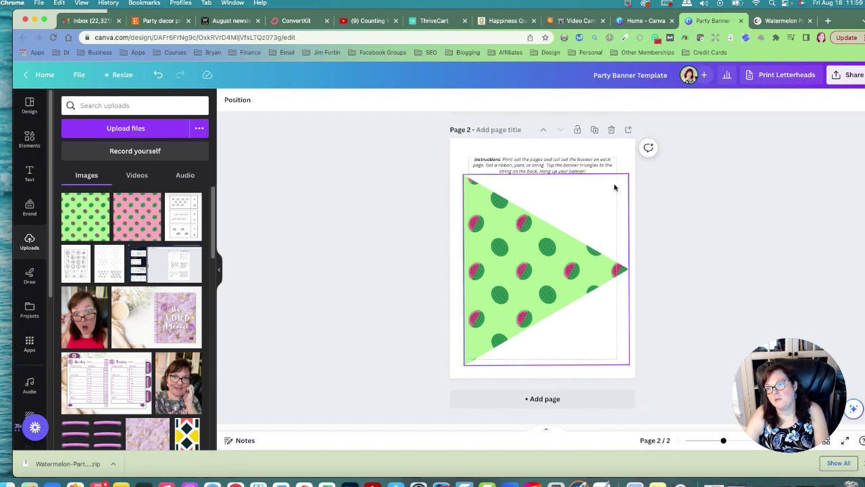
# - Duplicate the green banner page 2 and add a heading with the letter "A" on the copy, enlarged to about size 312
pyautogui.click(594, 129)
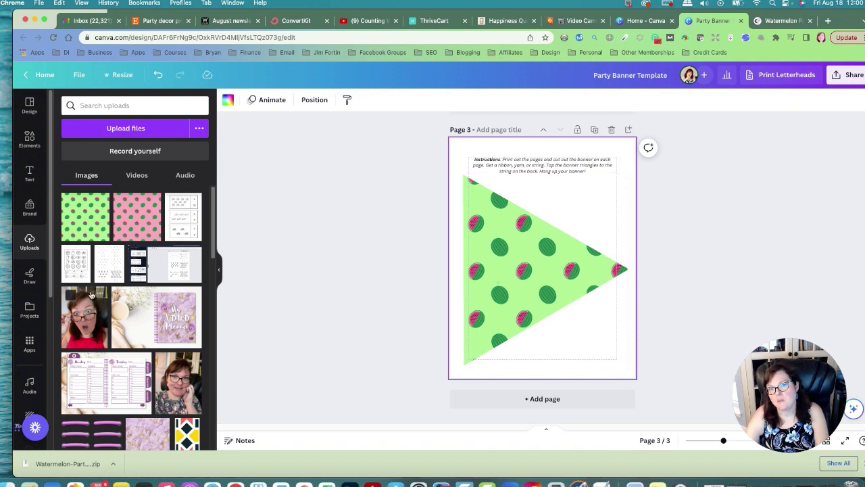
pyautogui.click(30, 173)
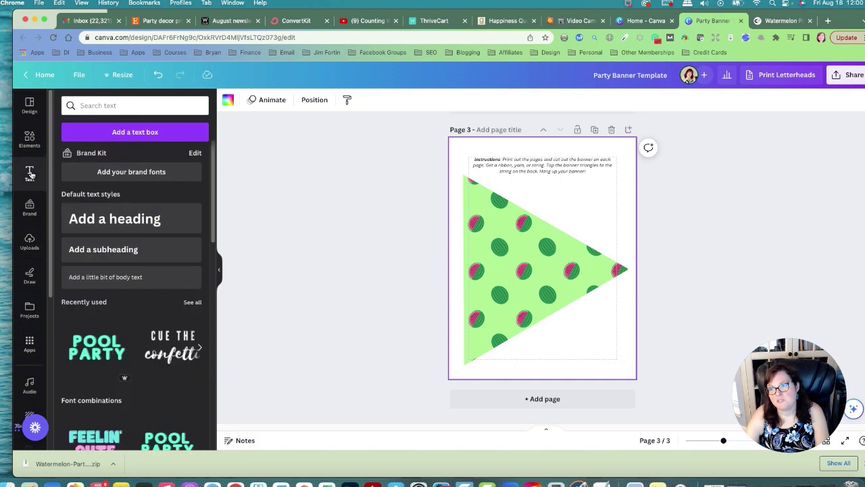
pyautogui.click(135, 224)
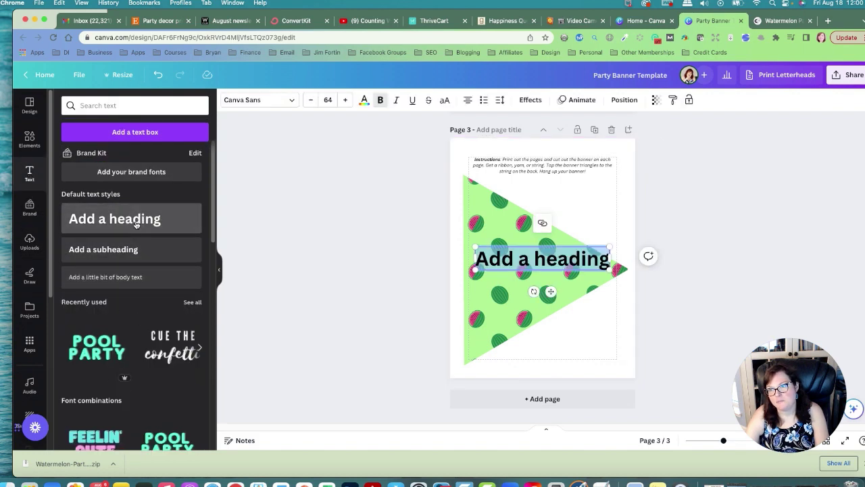
pyautogui.doubleClick(526, 259)
pyautogui.write('A')
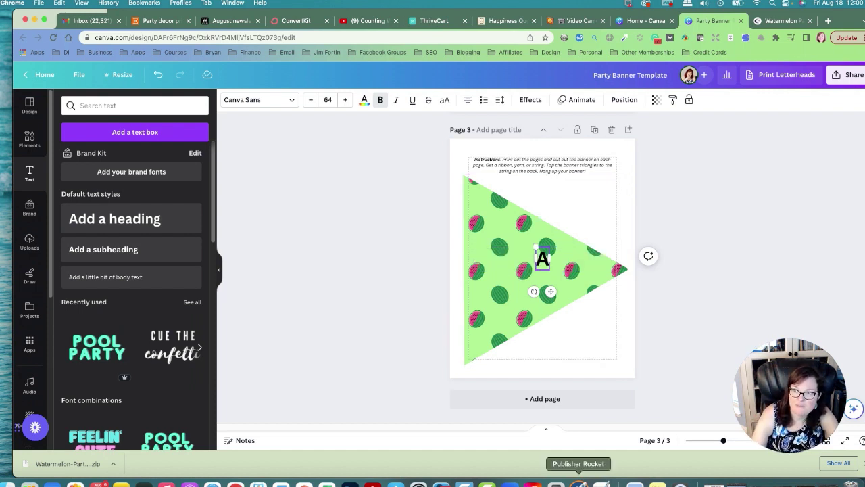
pyautogui.moveTo(550, 270); pyautogui.dragTo(526, 287)
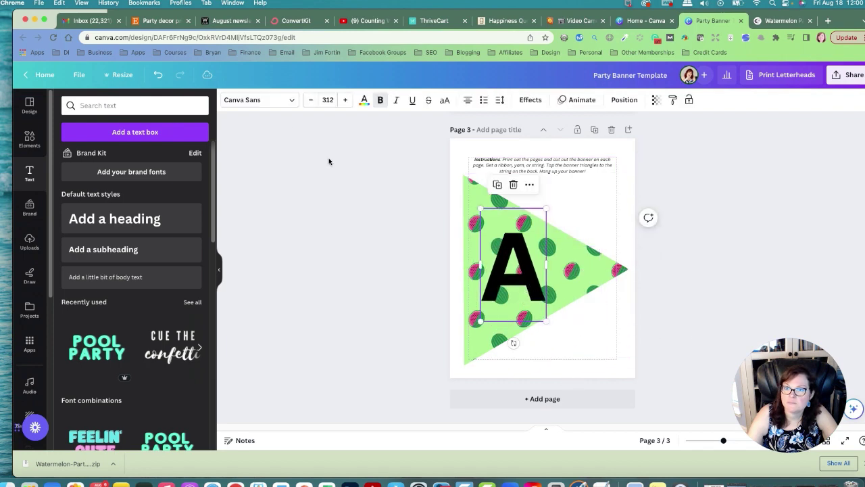
# - Try the Madelyn font on the letter A on page 3, then set it to Sensa Brush
pyautogui.click(290, 102)
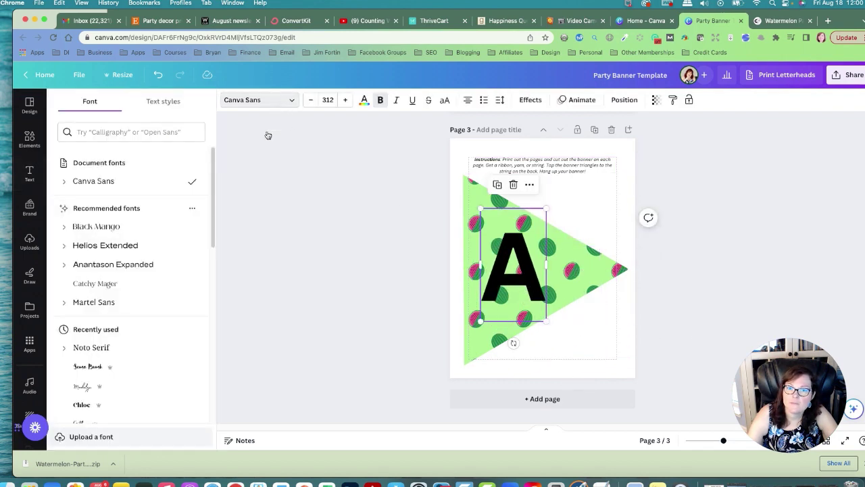
pyautogui.click(125, 386)
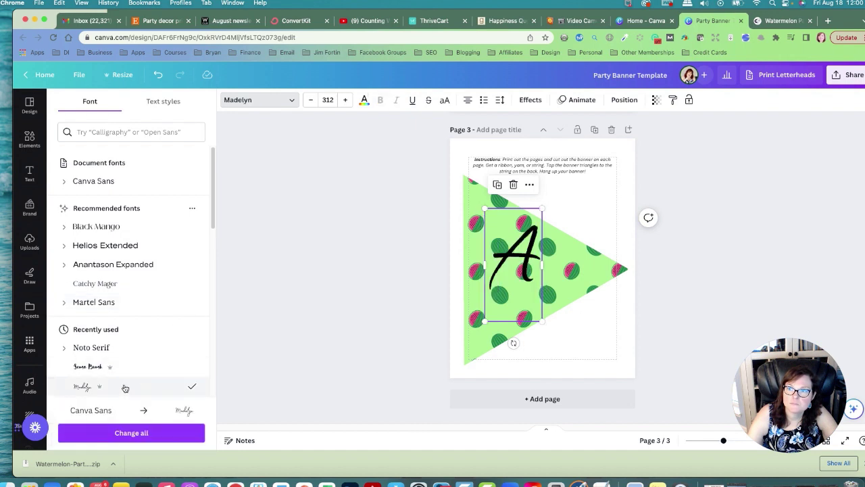
pyautogui.scroll(-2, 135, 332)
pyautogui.click(109, 295)
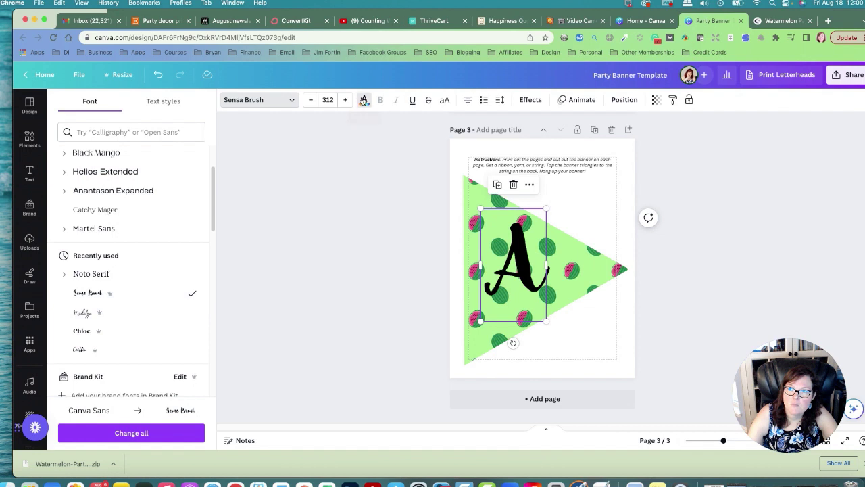
# - Color the letter A on page 3 white (#ffffff) and give it the Lift effect
pyautogui.click(364, 100)
pyautogui.click(121, 160)
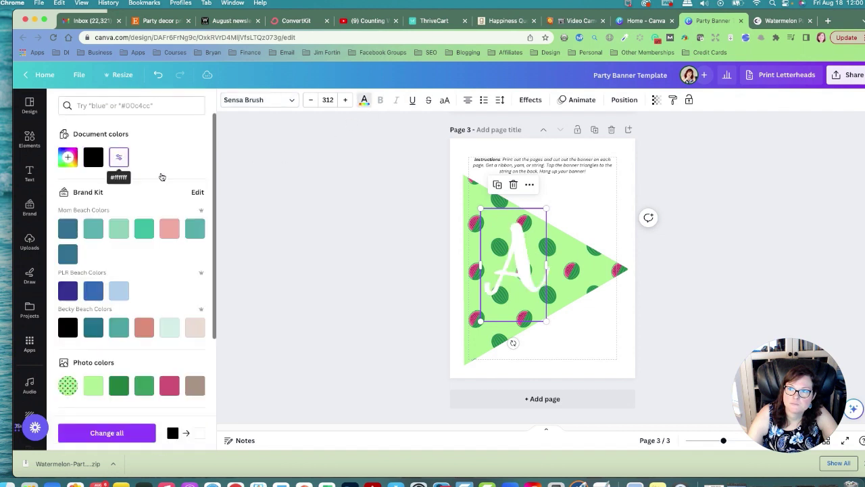
pyautogui.click(519, 102)
pyautogui.click(175, 162)
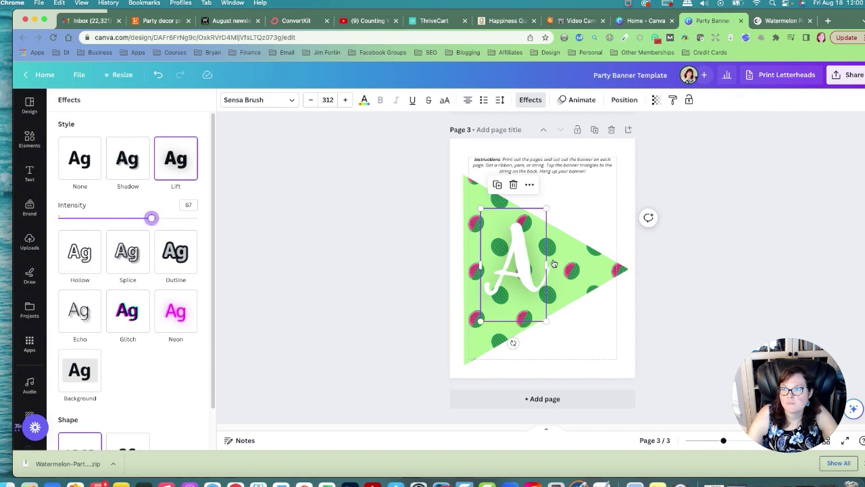
# - Rotate the letter A about a quarter turn counter-clockwise, enlarge it to about size 342 and position it on the sideways triangle
pyautogui.moveTo(532, 264); pyautogui.dragTo(531, 272)
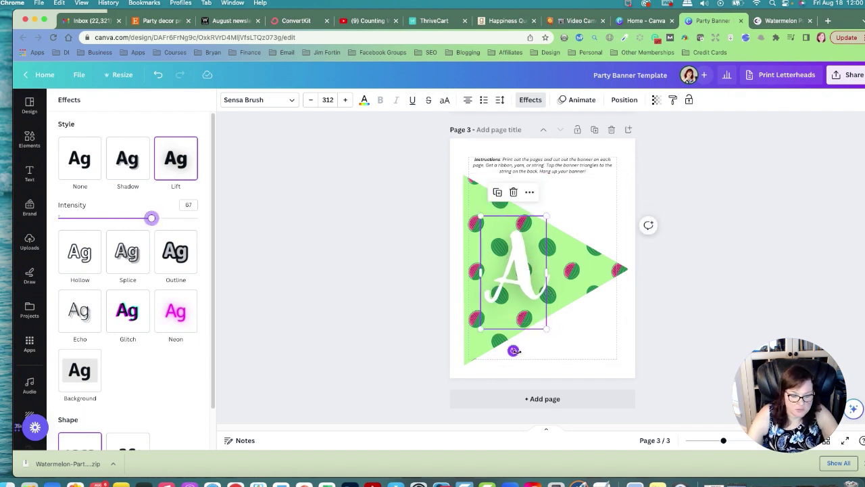
pyautogui.moveTo(514, 351); pyautogui.dragTo(598, 266)
pyautogui.moveTo(503, 265)
pyautogui.mouseDown()
pyautogui.moveTo(517, 266)
pyautogui.moveTo(510, 263)
pyautogui.mouseUp()
pyautogui.click(747, 250)
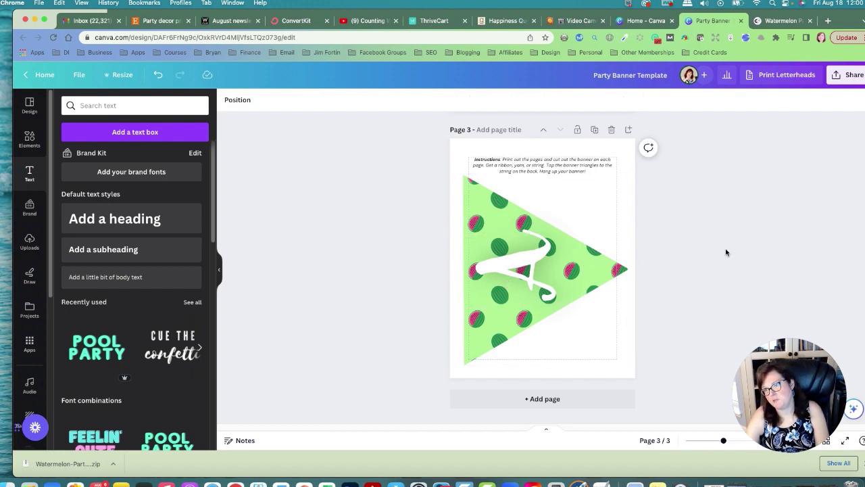
# - Copy the letter A from page 3, duplicate the pink banner page 1 and paste the letter onto the duplicate
pyautogui.scroll(5, 749, 249)
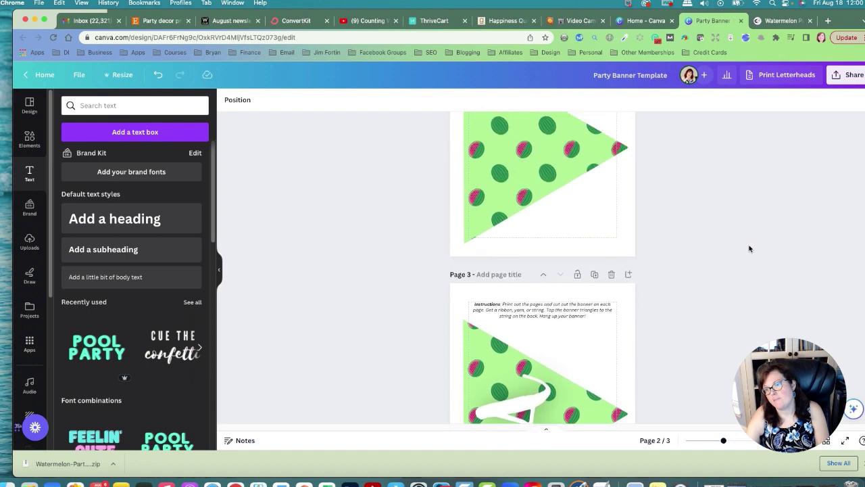
pyautogui.scroll(-3, 748, 248)
pyautogui.rightClick(530, 330)
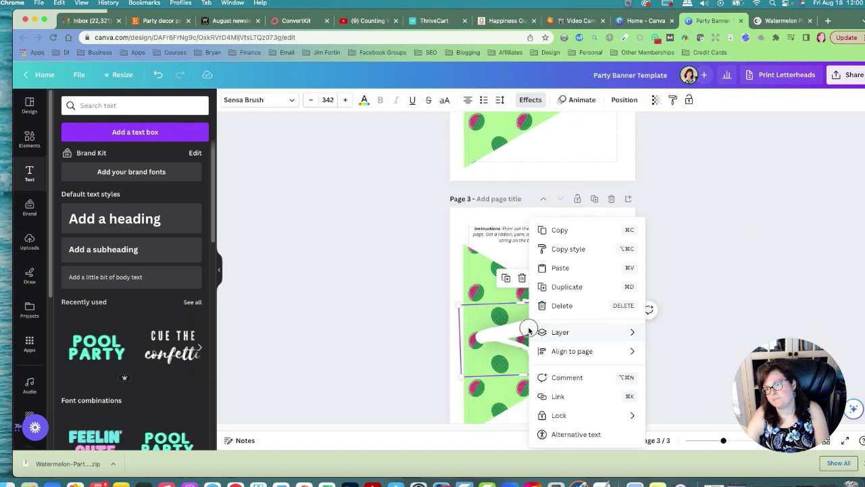
pyautogui.click(571, 250)
pyautogui.click(712, 276)
pyautogui.scroll(10, 711, 281)
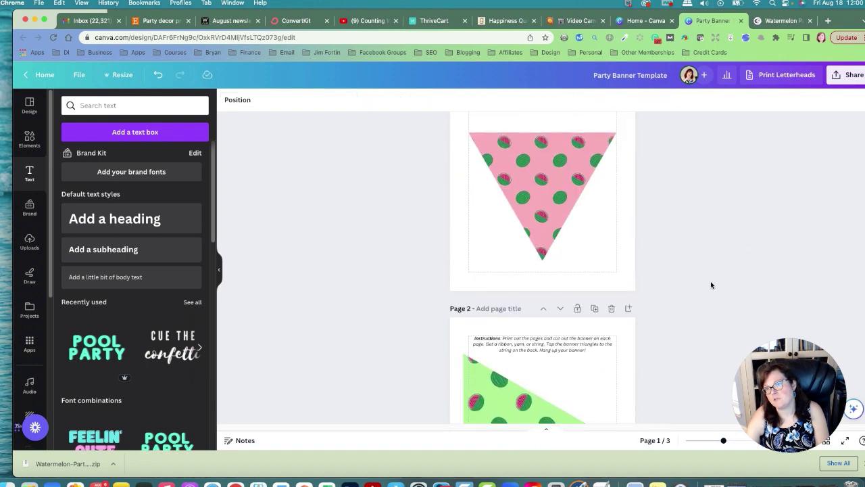
pyautogui.scroll(3, 706, 285)
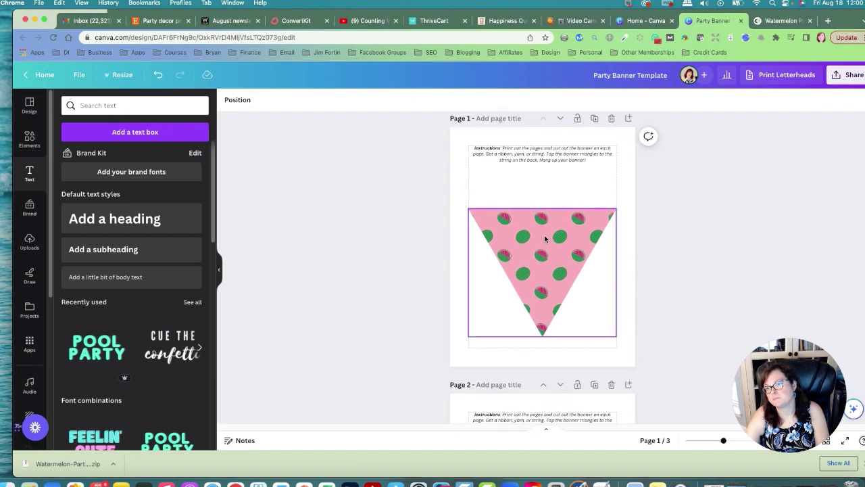
pyautogui.click(594, 118)
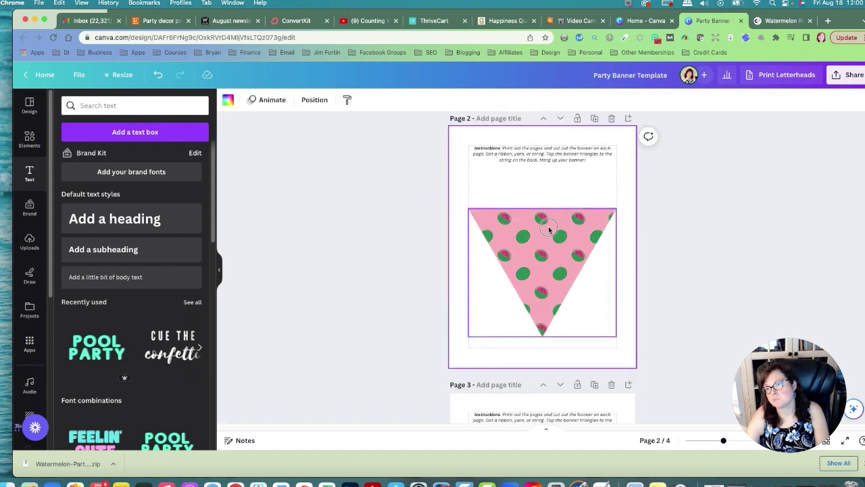
pyautogui.rightClick(549, 231)
pyautogui.click(580, 242)
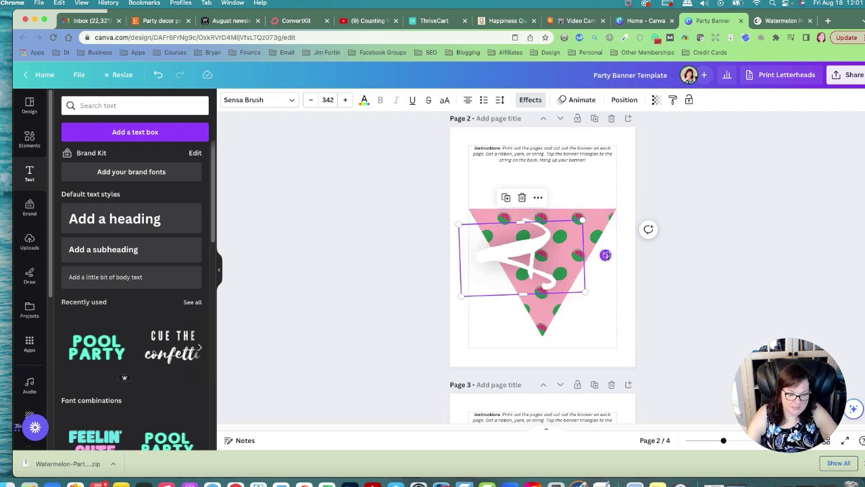
# - Rotate the pasted A upright, shrink it to about size 288 and center it on the pink triangle
pyautogui.moveTo(606, 255); pyautogui.dragTo(518, 337)
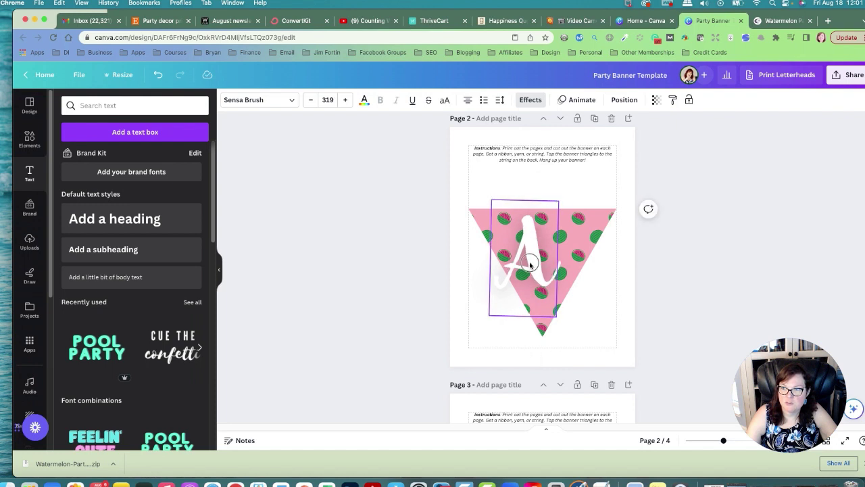
pyautogui.moveTo(530, 265); pyautogui.dragTo(514, 306)
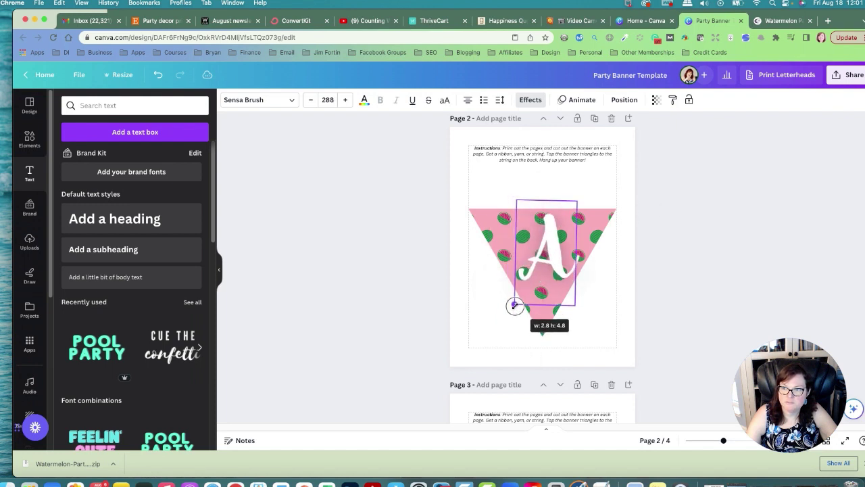
pyautogui.moveTo(547, 259); pyautogui.dragTo(542, 261)
pyautogui.click(760, 244)
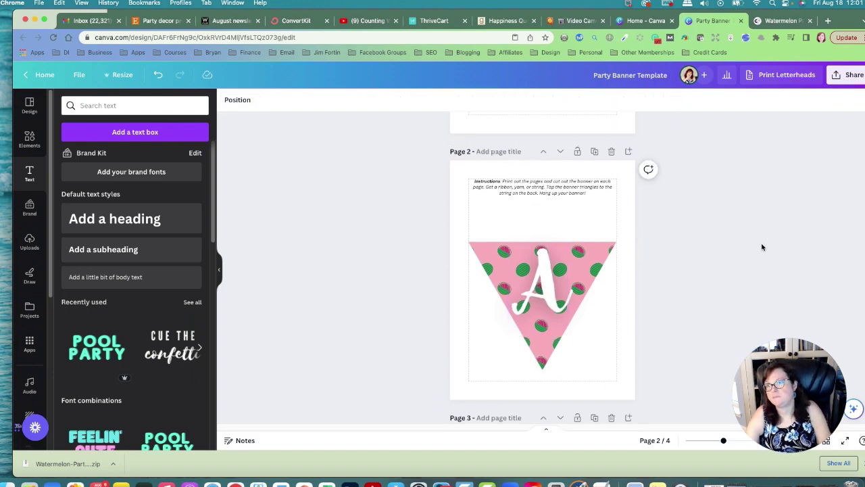
# - Review the blank and lettered banner pages from page 2 through page 4
pyautogui.scroll(-2, 757, 249)
pyautogui.scroll(-10, 758, 250)
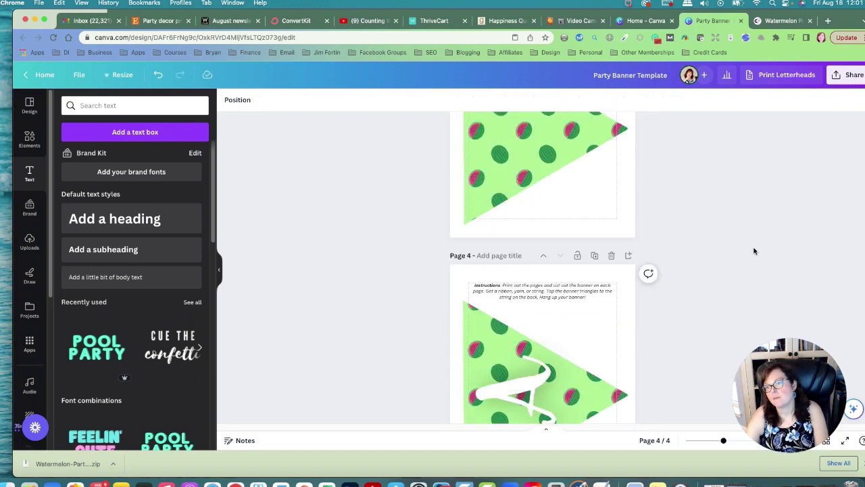
pyautogui.scroll(4, 753, 250)
pyautogui.scroll(-4, 753, 250)
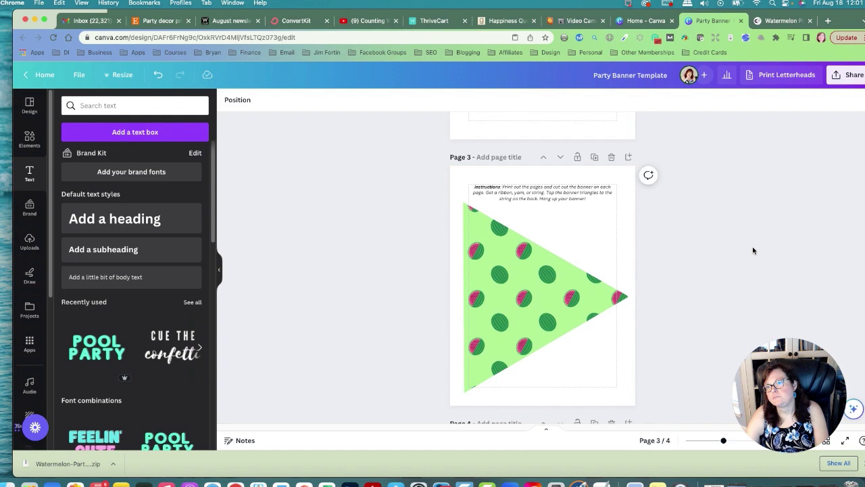
pyautogui.scroll(-2, 753, 248)
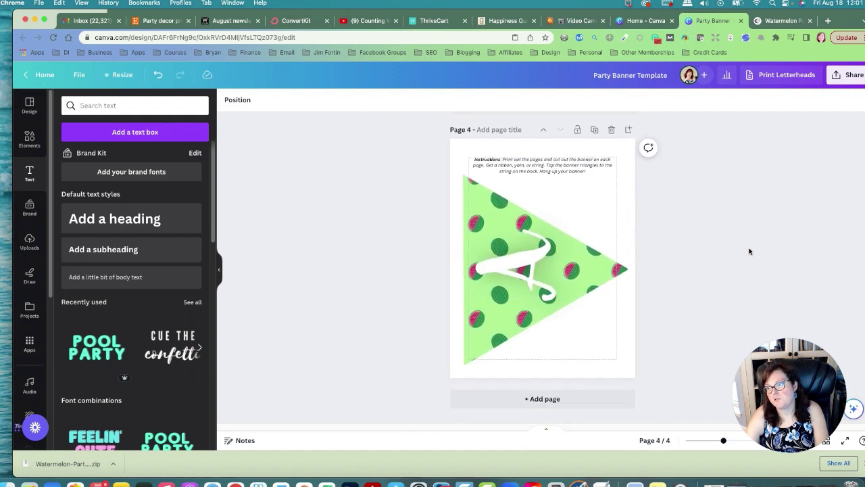
pyautogui.scroll(5, 750, 251)
pyautogui.scroll(4, 752, 251)
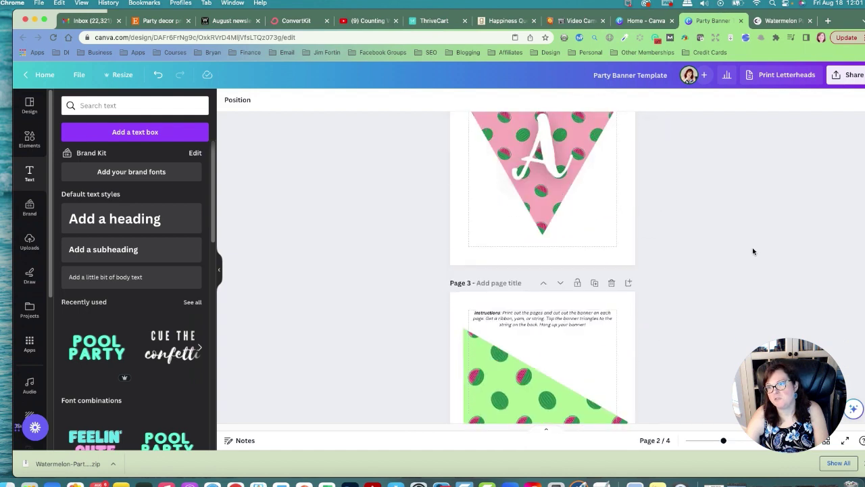
pyautogui.scroll(-6, 751, 251)
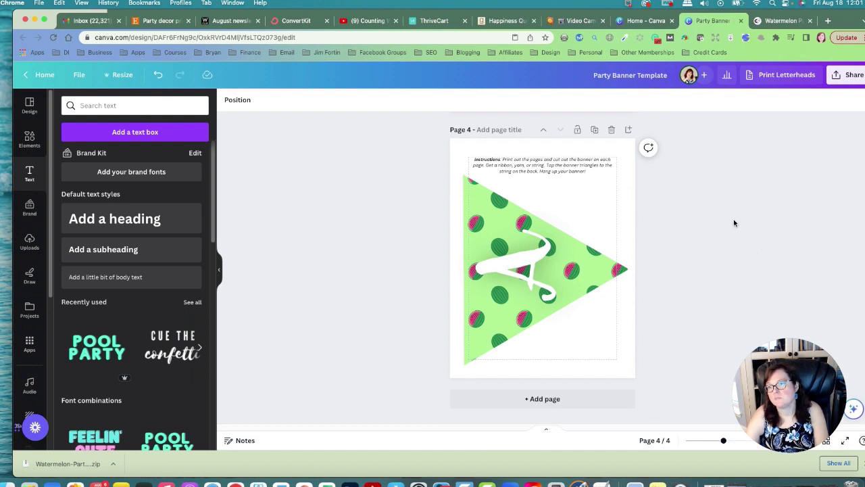
# - Duplicate the lettered green banner page 4 and replace the letter on the copy with "E"
pyautogui.click(594, 129)
pyautogui.click(530, 272)
pyautogui.doubleClick(529, 272)
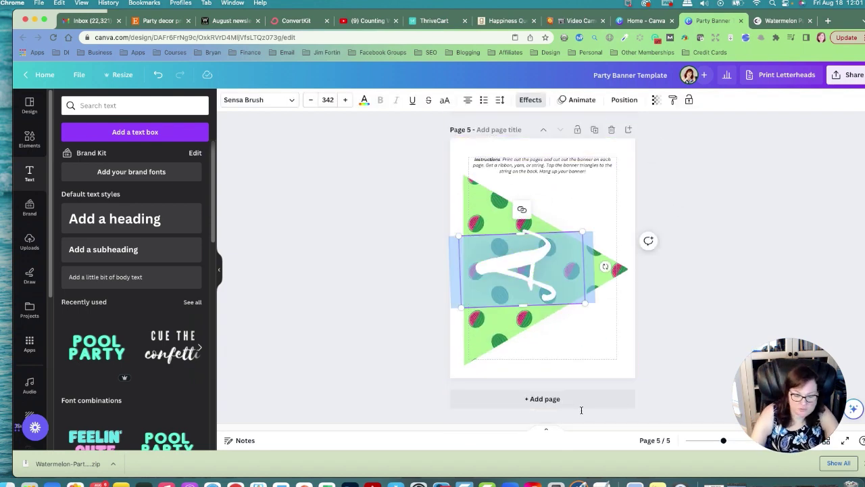
pyautogui.press('BackSpace')
pyautogui.write('E')
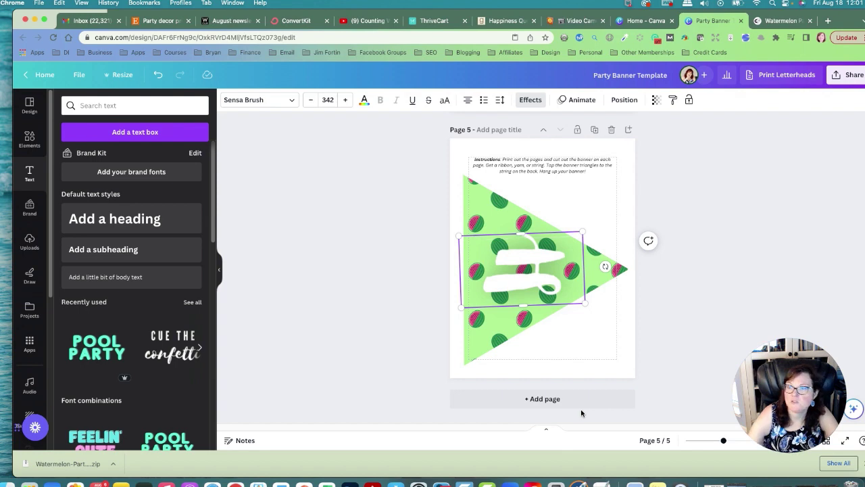
pyautogui.click(707, 235)
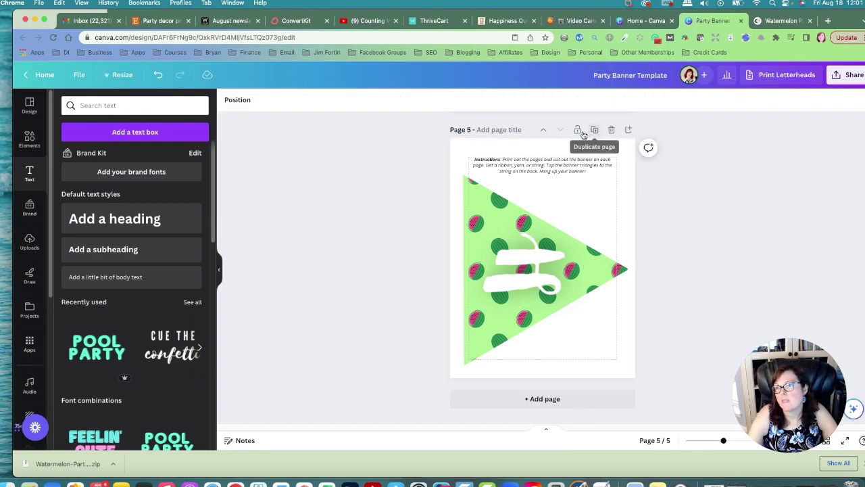
# - Duplicate the lettered banner page 5 and replace the letter on the copy with "A"
pyautogui.click(594, 130)
pyautogui.click(525, 279)
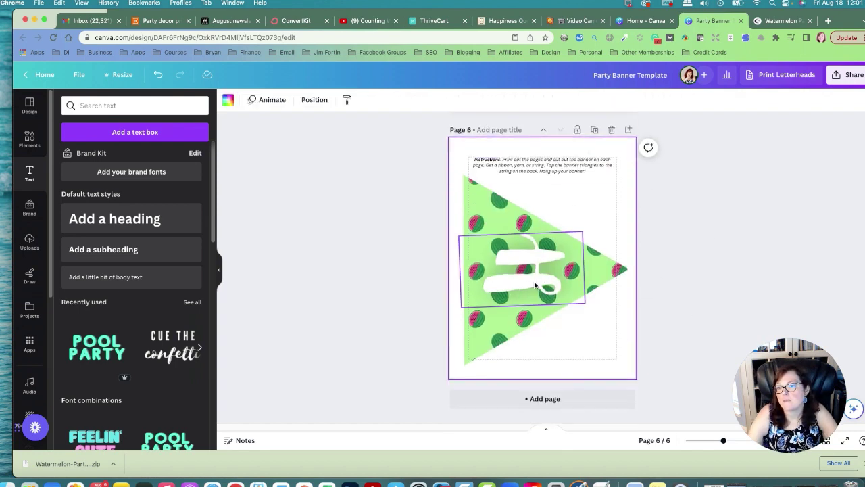
pyautogui.doubleClick(525, 279)
pyautogui.press('BackSpace')
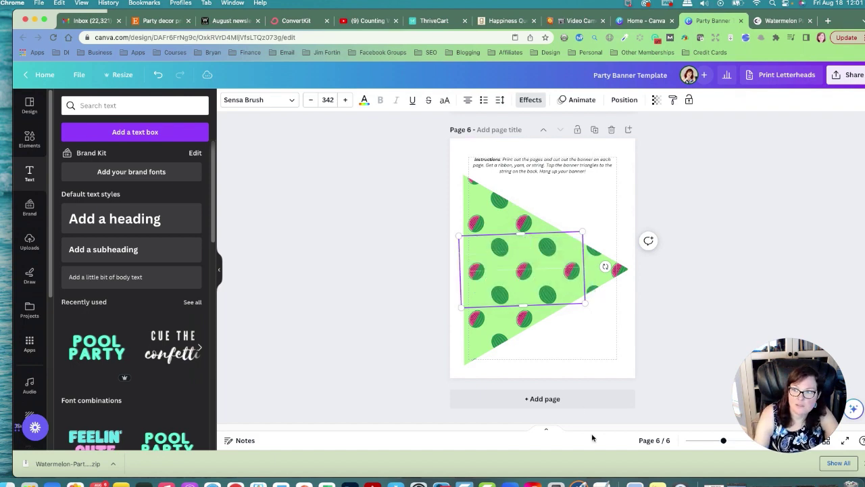
pyautogui.write('A')
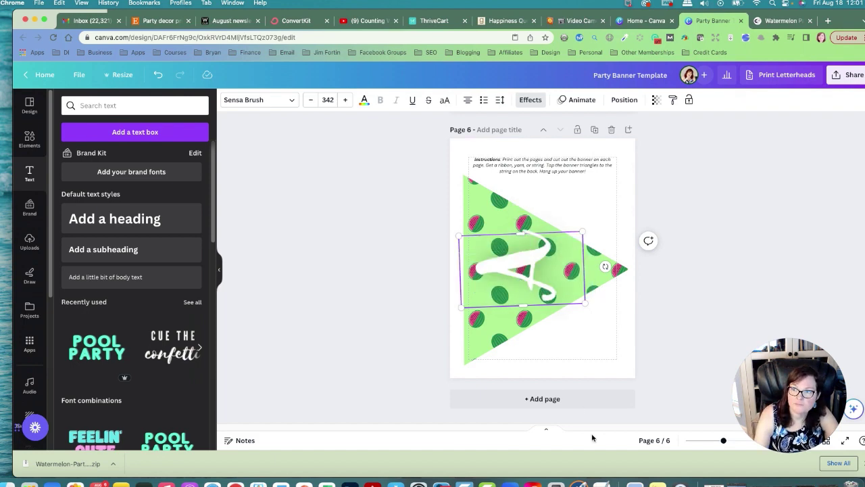
# - Duplicate the "A" banner page 6 and replace the letter on the copy with "P"
pyautogui.click(595, 129)
pyautogui.click(526, 274)
pyautogui.doubleClick(531, 284)
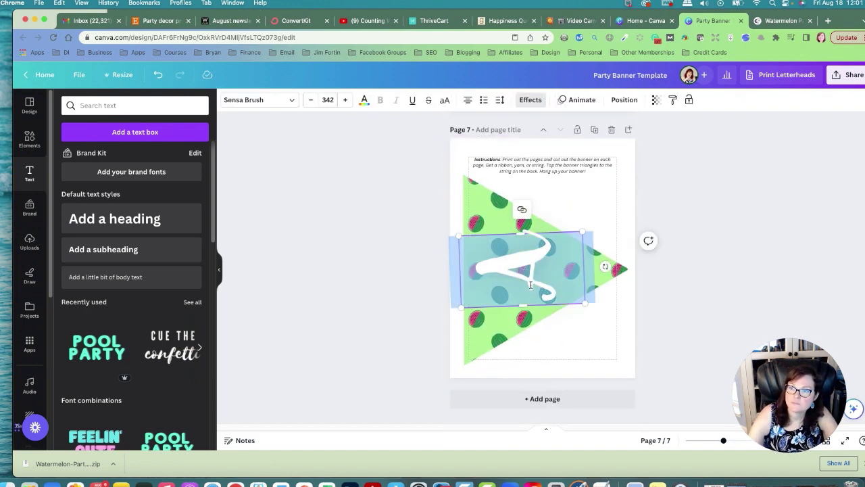
pyautogui.press('BackSpace')
pyautogui.write('R')
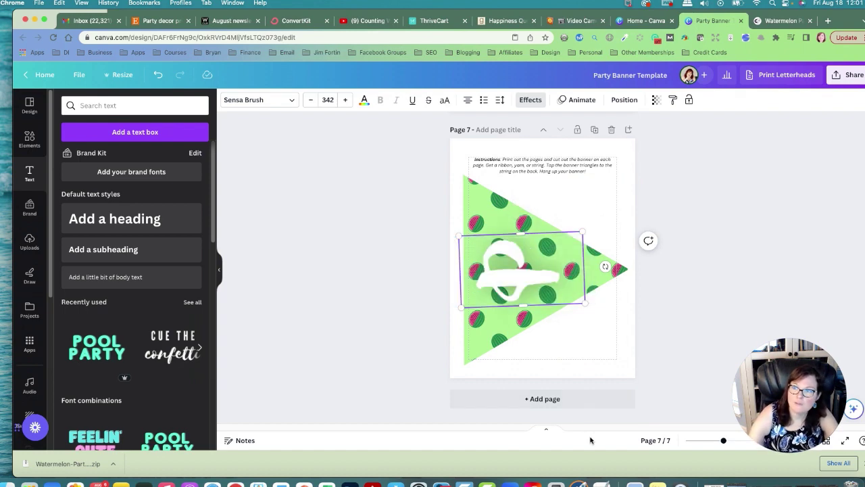
# - Duplicate the "P" banner page twice and replace the letter on the last copy, page 9, with "Y"
pyautogui.click(592, 129)
pyautogui.click(525, 273)
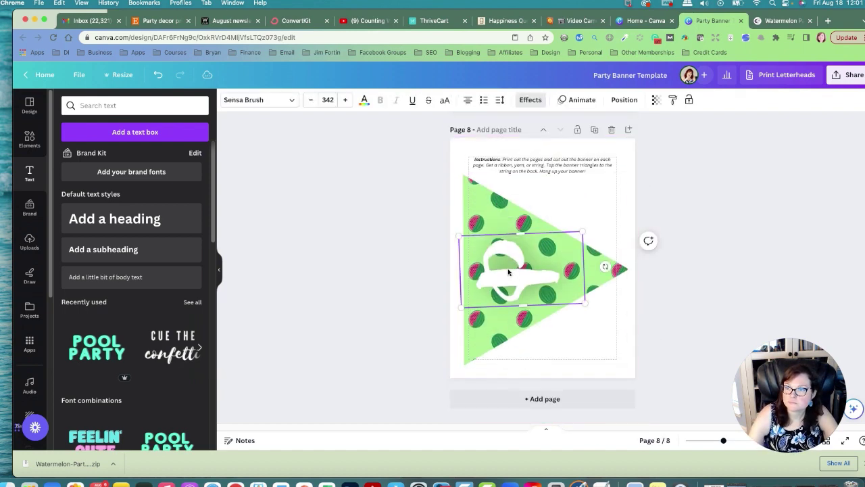
pyautogui.doubleClick(530, 281)
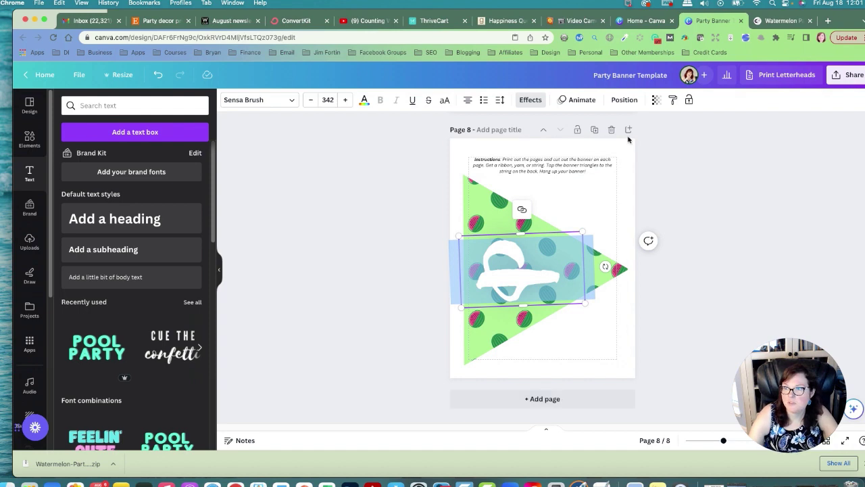
pyautogui.click(594, 130)
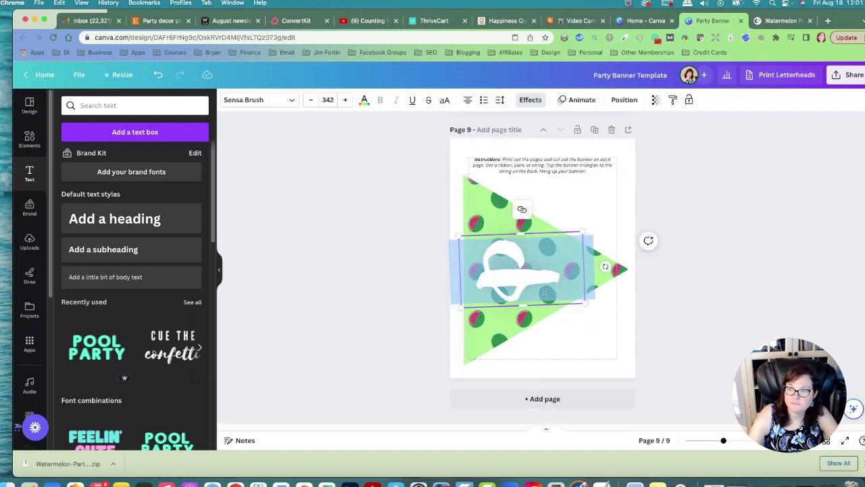
pyautogui.write('h')
pyautogui.click(738, 198)
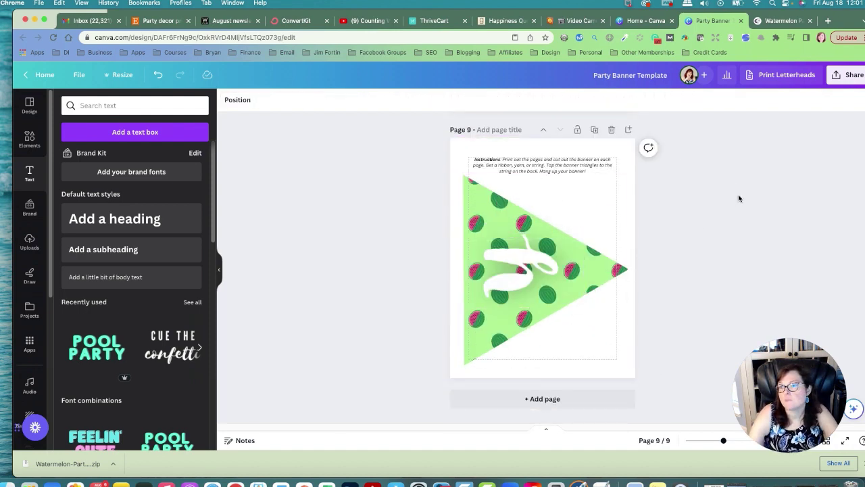
# - Duplicate the "A" banner page 4 and replace the letter on the copy with the ordinal ending "st"
pyautogui.scroll(10, 688, 282)
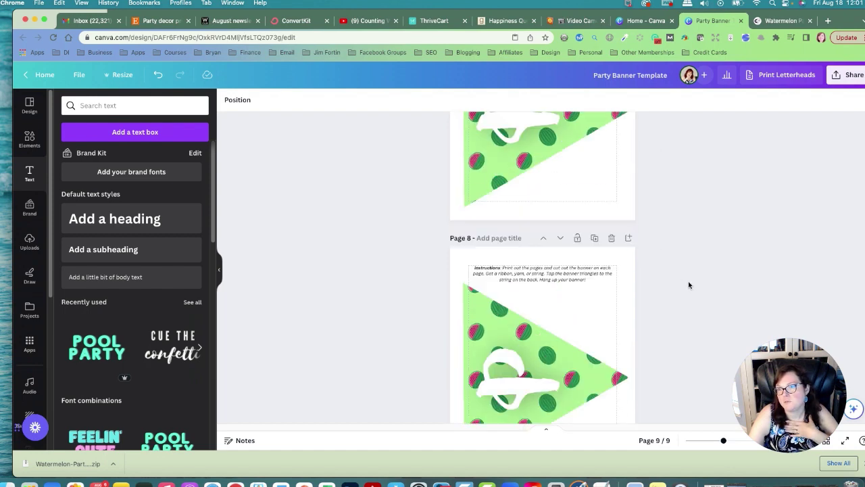
pyautogui.scroll(15, 690, 284)
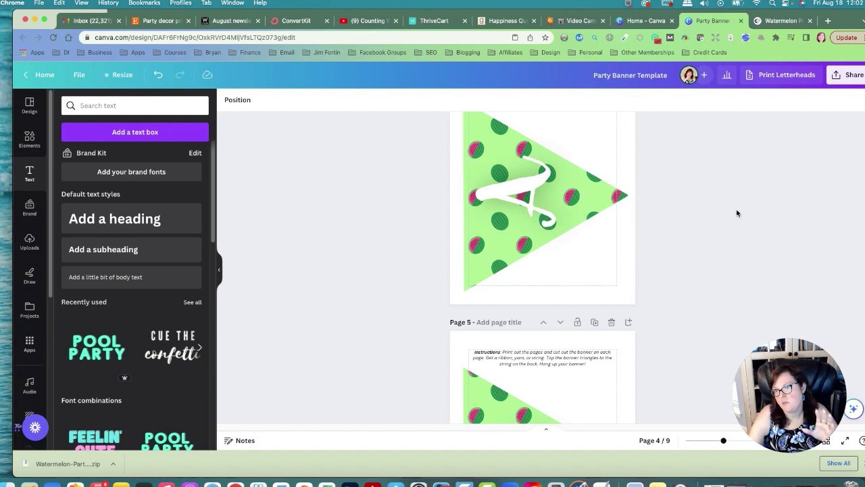
pyautogui.scroll(8, 737, 213)
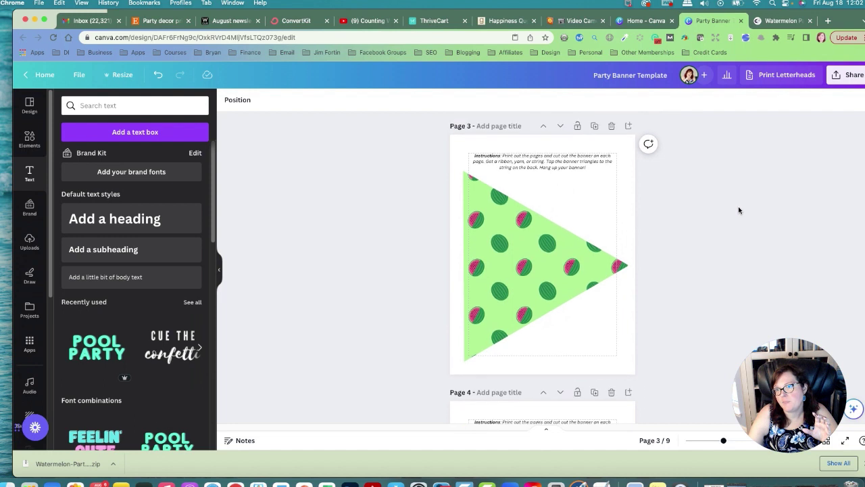
pyautogui.scroll(-2, 739, 203)
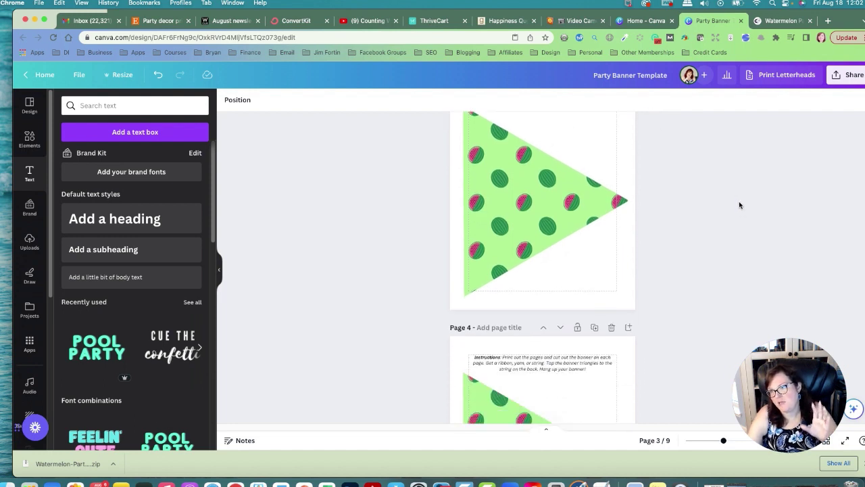
pyautogui.scroll(-6, 740, 203)
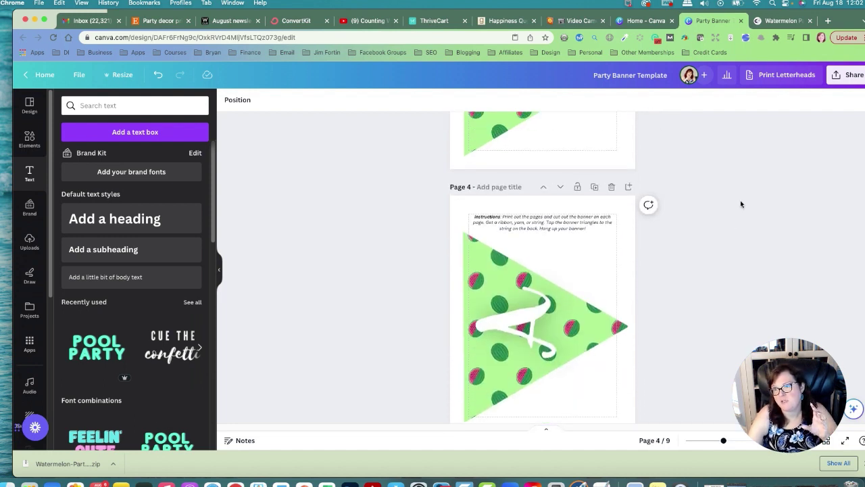
pyautogui.click(595, 116)
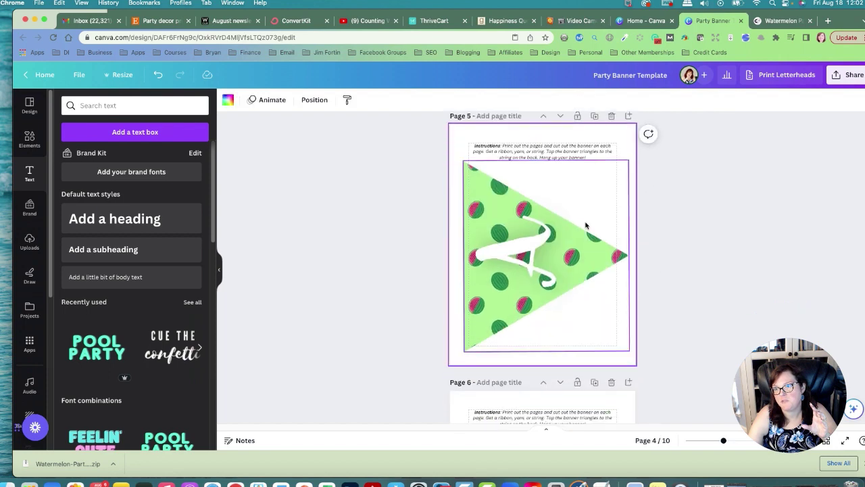
pyautogui.click(529, 263)
pyautogui.click(530, 264)
pyautogui.write('ST')
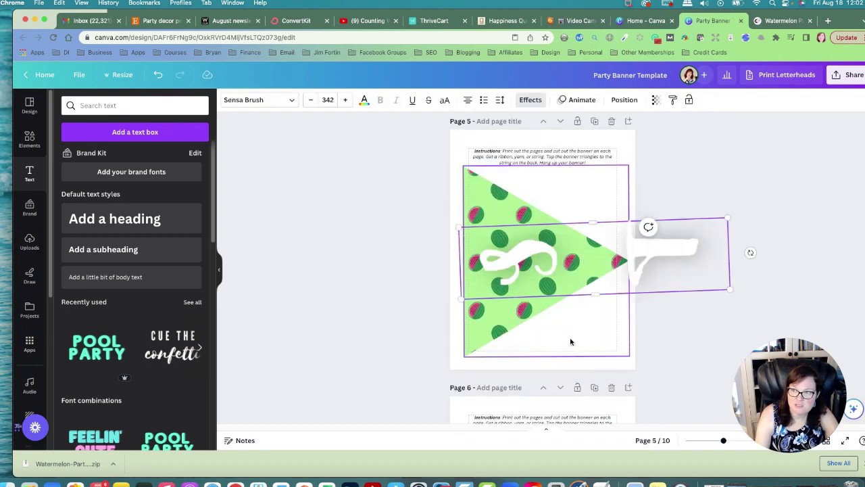
pyautogui.press('BackSpace')
pyautogui.write('T')
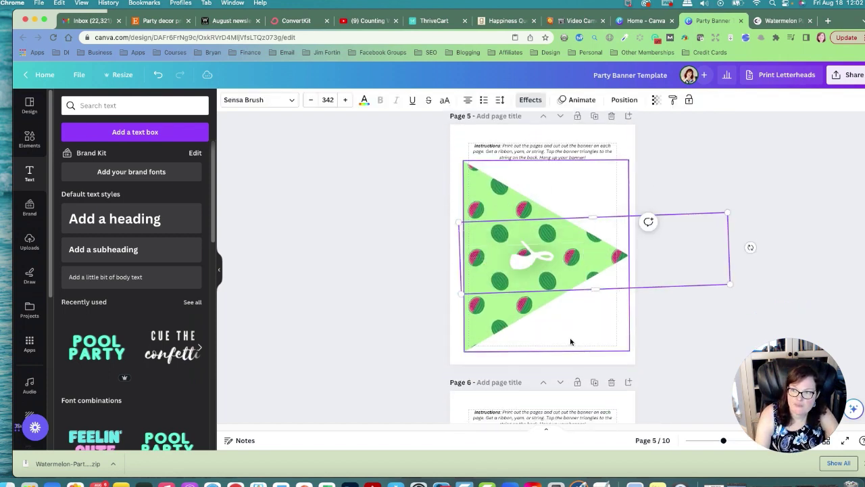
pyautogui.click(695, 356)
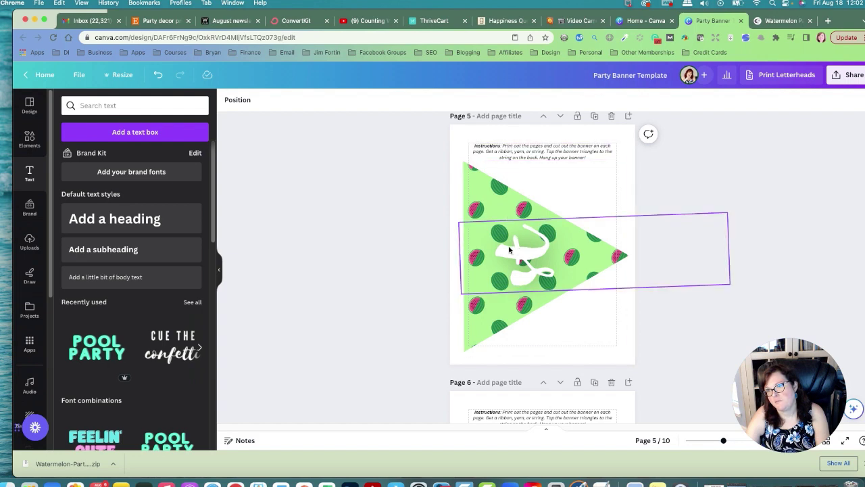
# - Duplicate the "st" banner page 5 and replace the text on the copy with "nd"
pyautogui.click(594, 115)
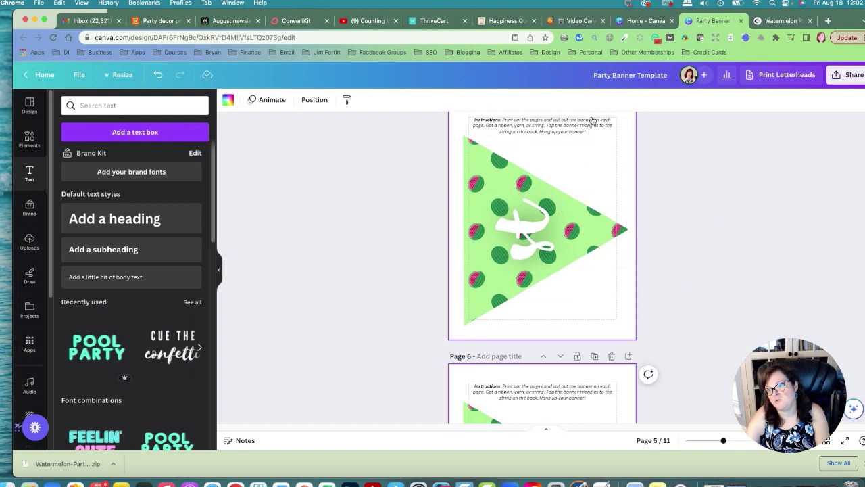
pyautogui.click(525, 257)
pyautogui.click(522, 262)
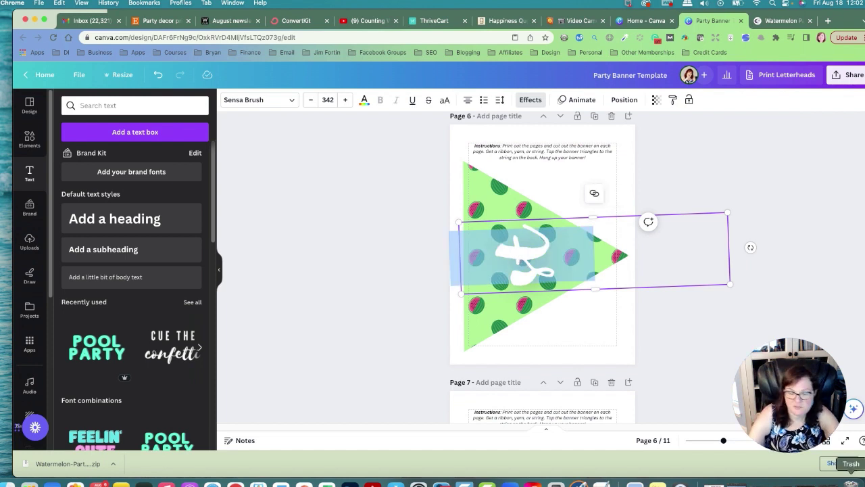
pyautogui.write('O')
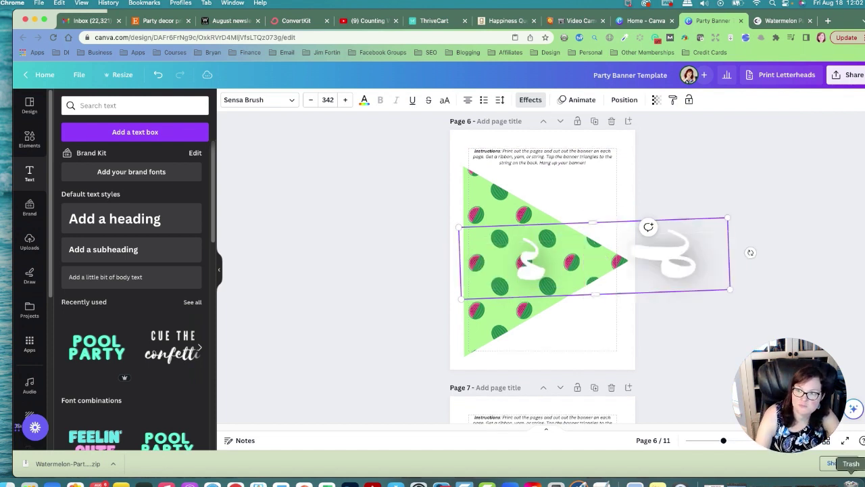
# - Resize the "nd" text box on page 6 so both letters fit on one line, and reposition it on the triangle
pyautogui.moveTo(591, 222); pyautogui.dragTo(586, 205)
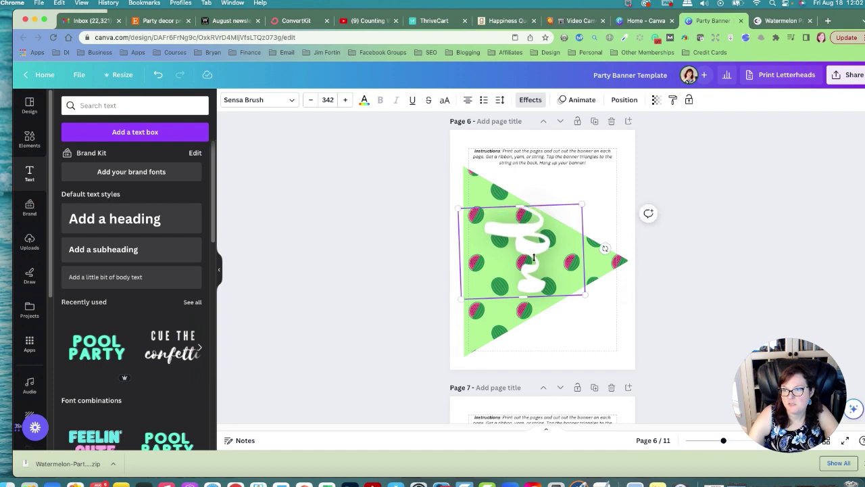
pyautogui.click(567, 318)
pyautogui.moveTo(534, 274); pyautogui.dragTo(534, 270)
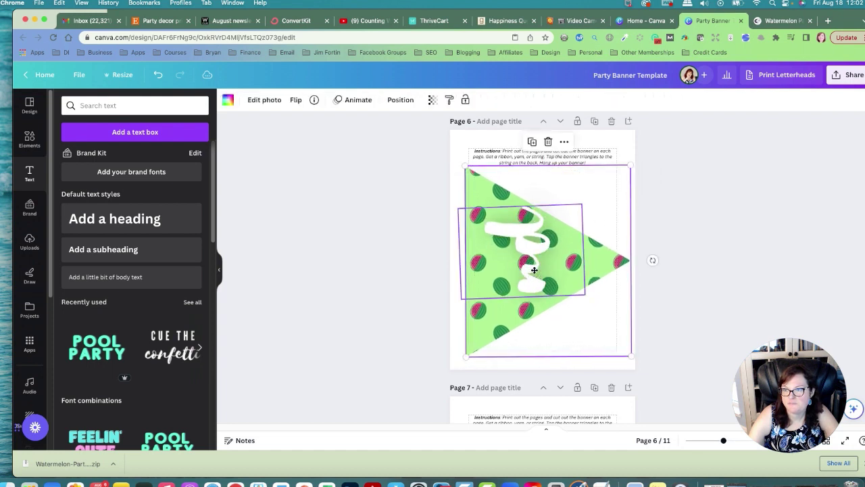
pyautogui.click(156, 78)
pyautogui.click(527, 240)
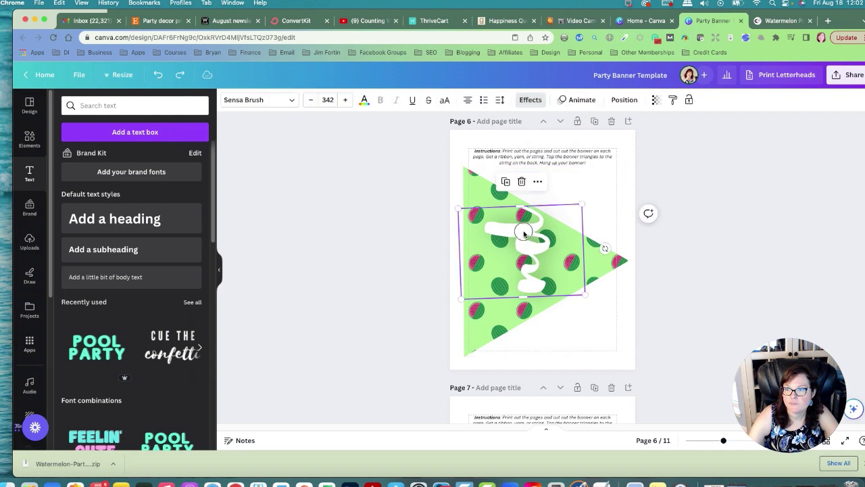
pyautogui.click(738, 206)
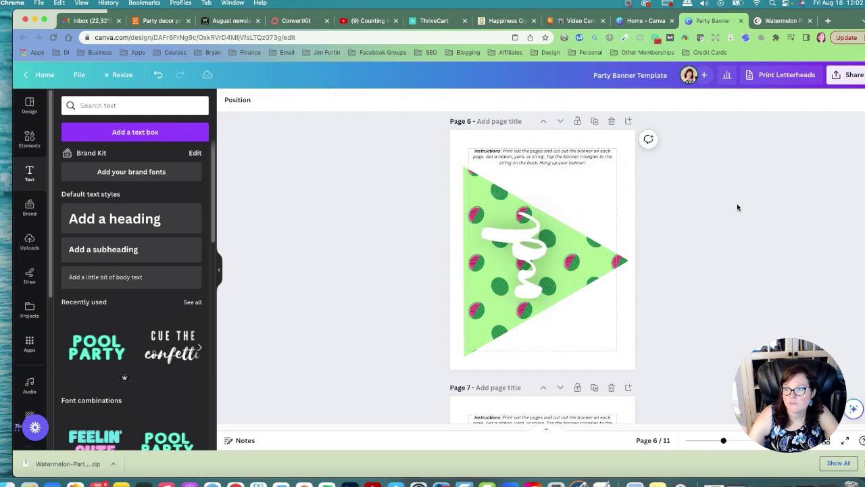
# - Duplicate the "nd" banner page 6 and replace the text on the copy with "rd"
pyautogui.scroll(3, 736, 206)
pyautogui.scroll(-3, 739, 230)
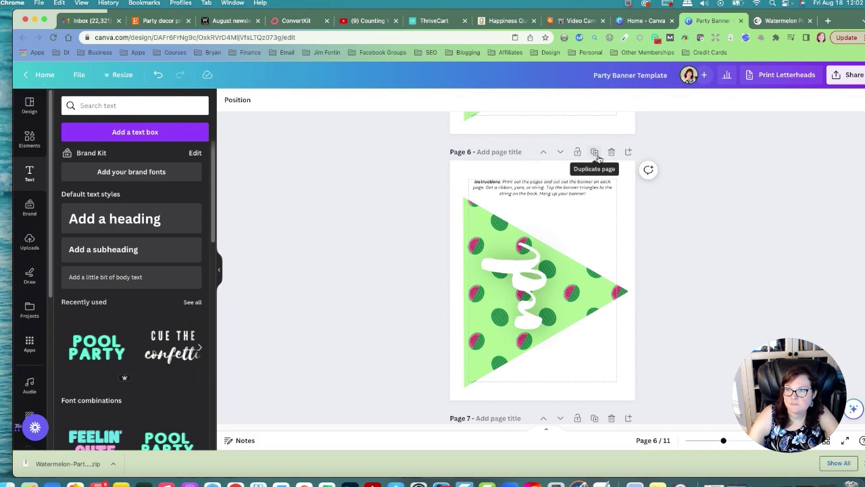
pyautogui.scroll(-3, 753, 280)
pyautogui.scroll(3, 753, 280)
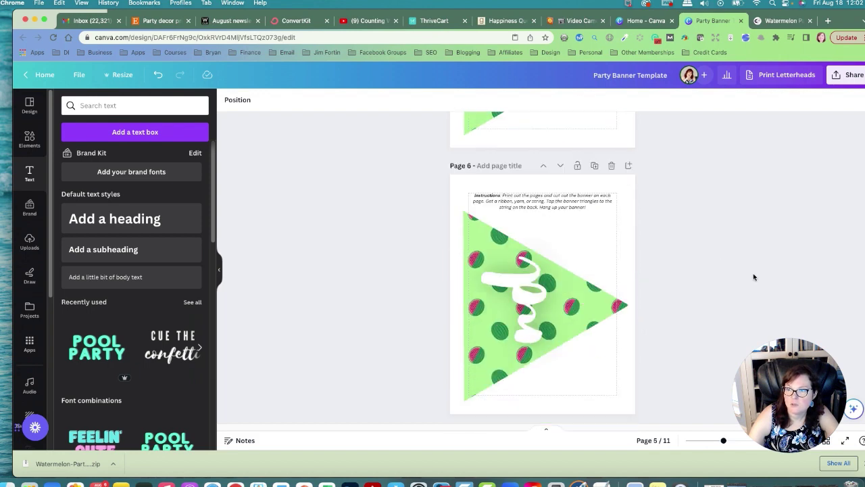
pyautogui.click(594, 154)
pyautogui.click(521, 290)
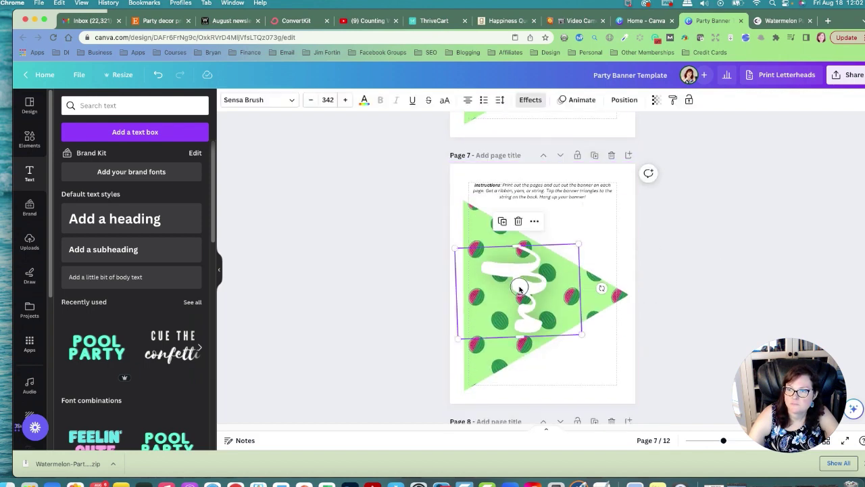
pyautogui.doubleClick(520, 289)
pyautogui.write('Y')
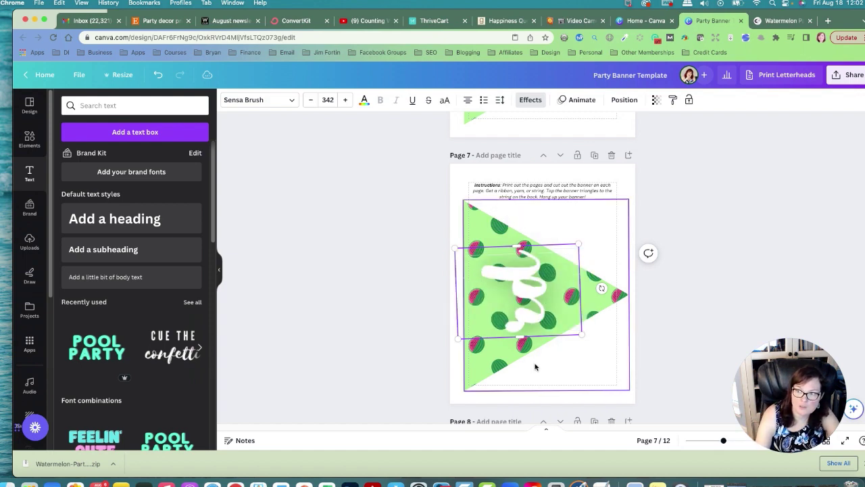
# - Duplicate the "rd" banner page 7 and replace the text on the copy with "th"
pyautogui.click(594, 155)
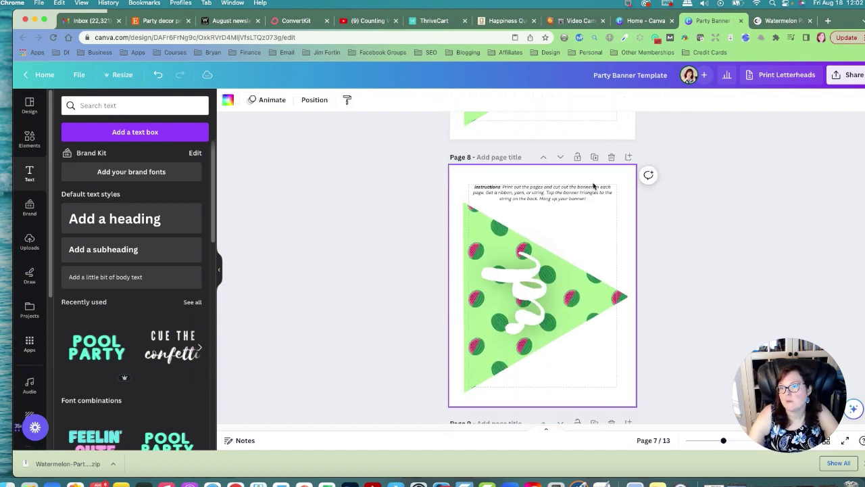
pyautogui.click(521, 289)
pyautogui.doubleClick(521, 289)
pyautogui.write('H')
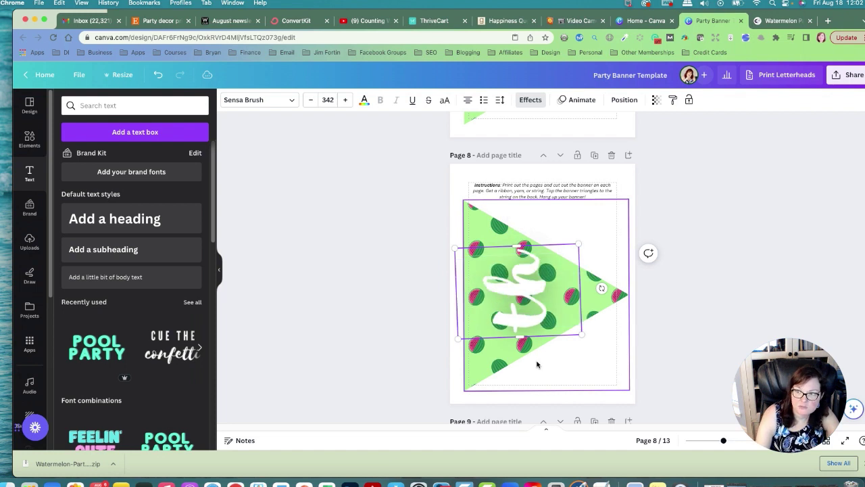
pyautogui.click(752, 271)
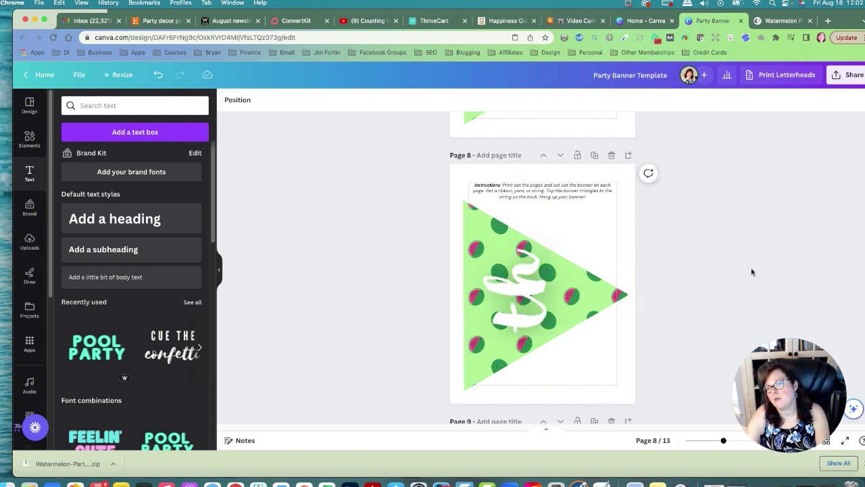
pyautogui.scroll(-2, 752, 264)
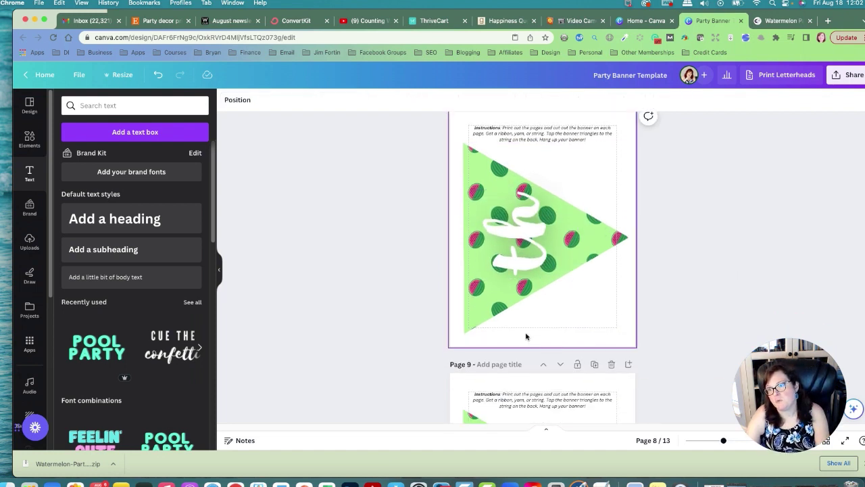
pyautogui.scroll(-2, 540, 310)
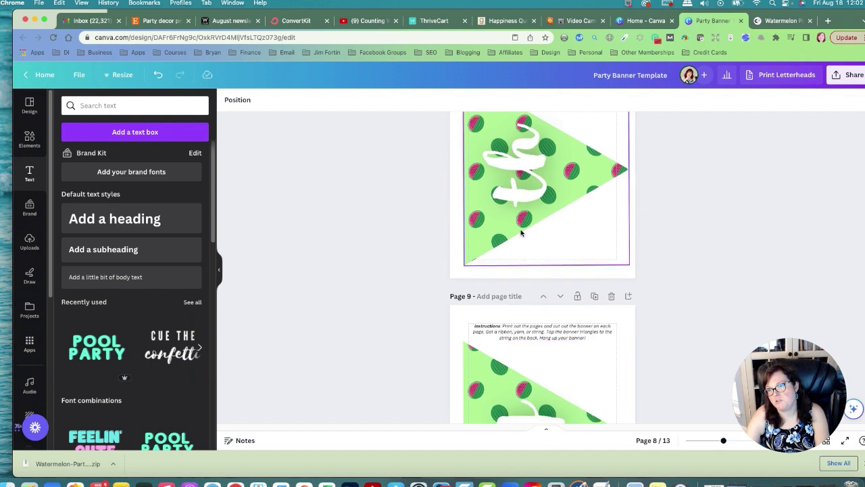
pyautogui.scroll(6, 740, 270)
pyautogui.scroll(6, 743, 272)
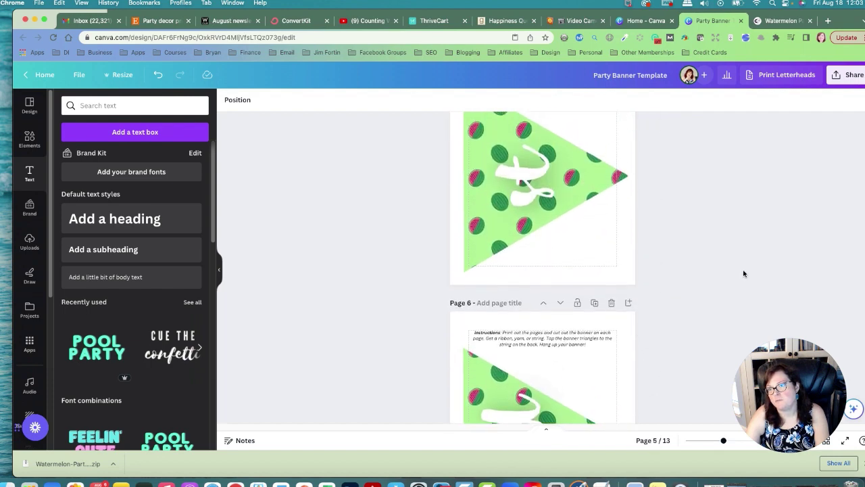
# - Duplicate the "nd" banner page 6 and replace the text on the first of the two pages with "1"
pyautogui.click(594, 302)
pyautogui.click(530, 202)
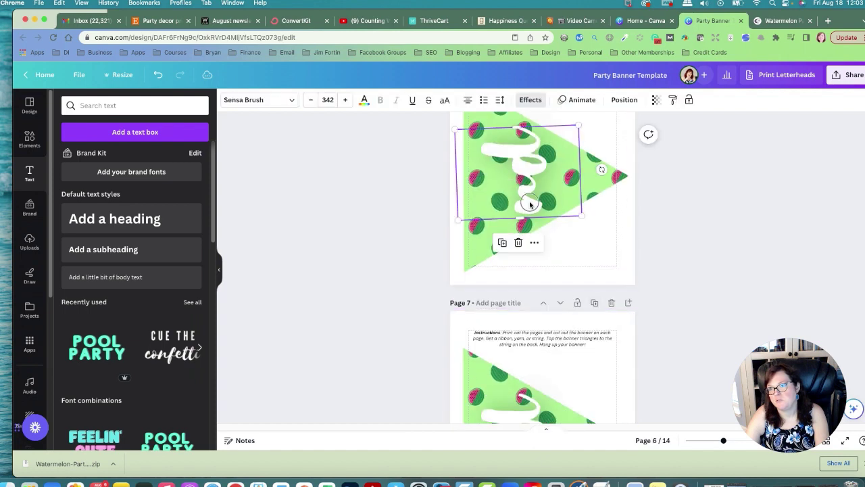
pyautogui.doubleClick(530, 202)
pyautogui.press('Escape')
pyautogui.click(768, 257)
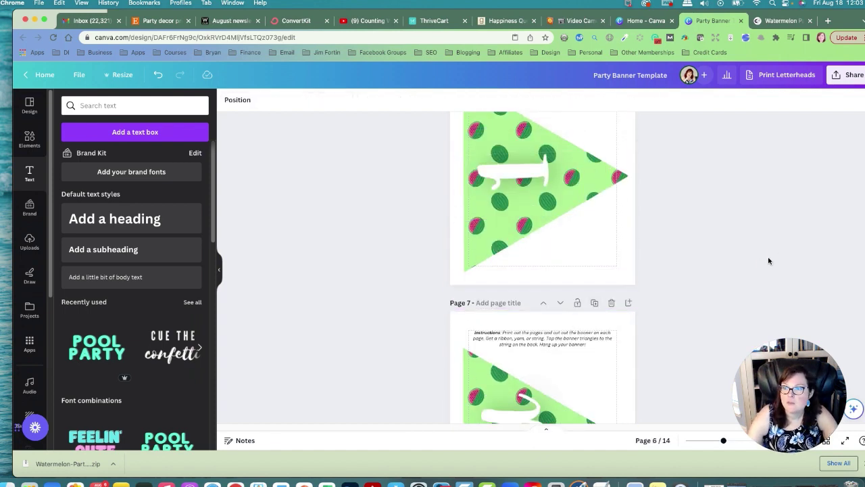
# - Review the banner pages between page 2 and page 11, checking the number, the ordinal endings and the letters on the triangles
pyautogui.scroll(5, 764, 258)
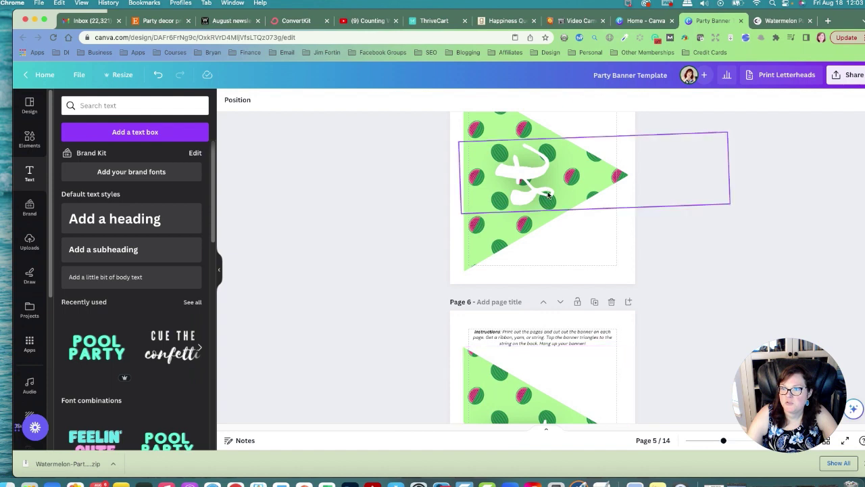
pyautogui.scroll(-3, 699, 319)
pyautogui.scroll(3, 716, 299)
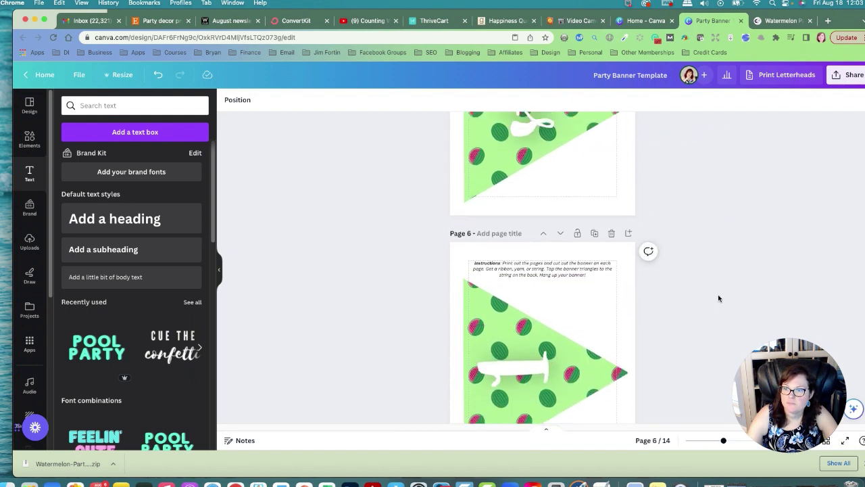
pyautogui.scroll(-3, 719, 297)
pyautogui.scroll(-2, 719, 297)
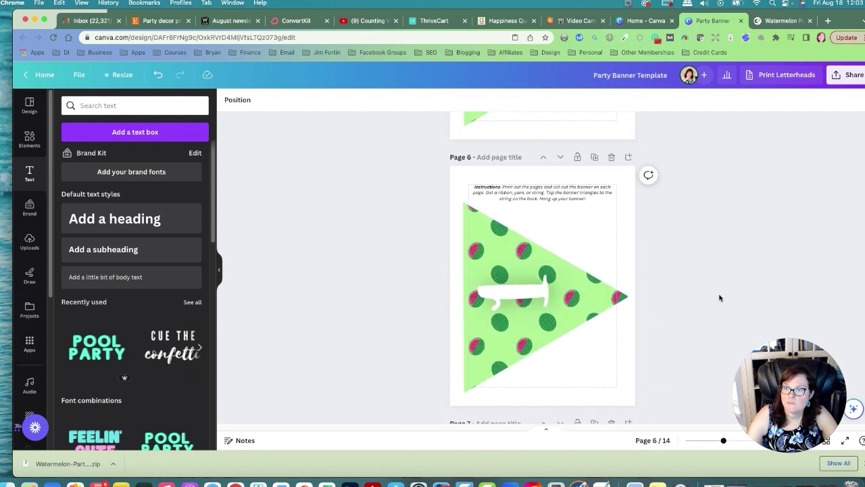
pyautogui.scroll(8, 719, 298)
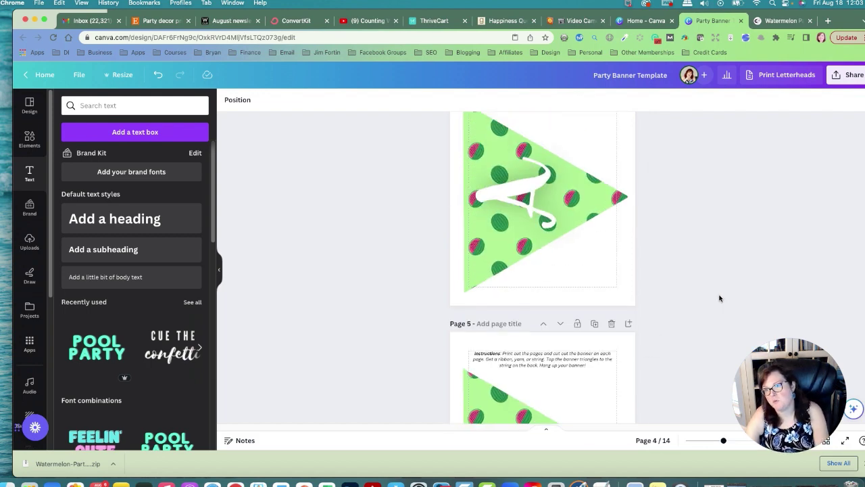
pyautogui.scroll(-4, 719, 298)
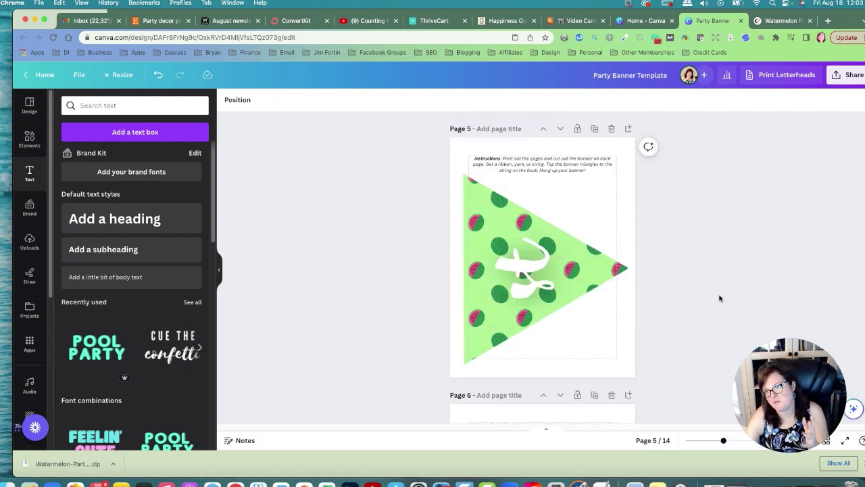
pyautogui.scroll(10, 719, 298)
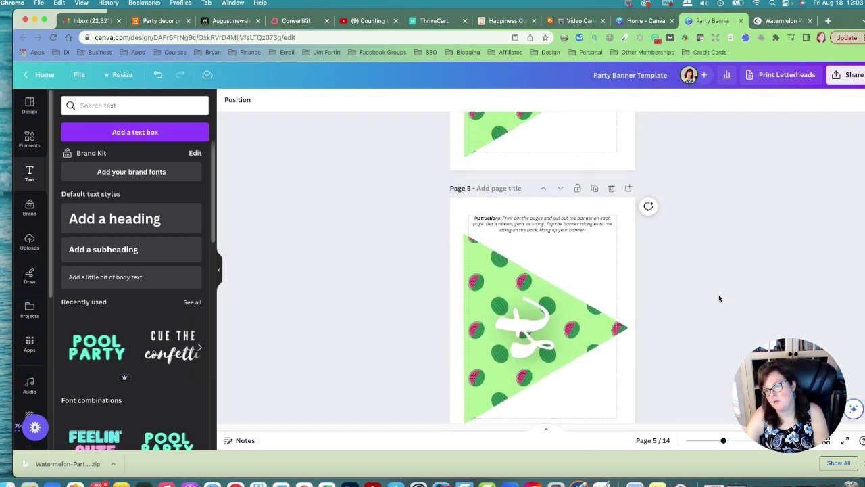
pyautogui.scroll(5, 719, 298)
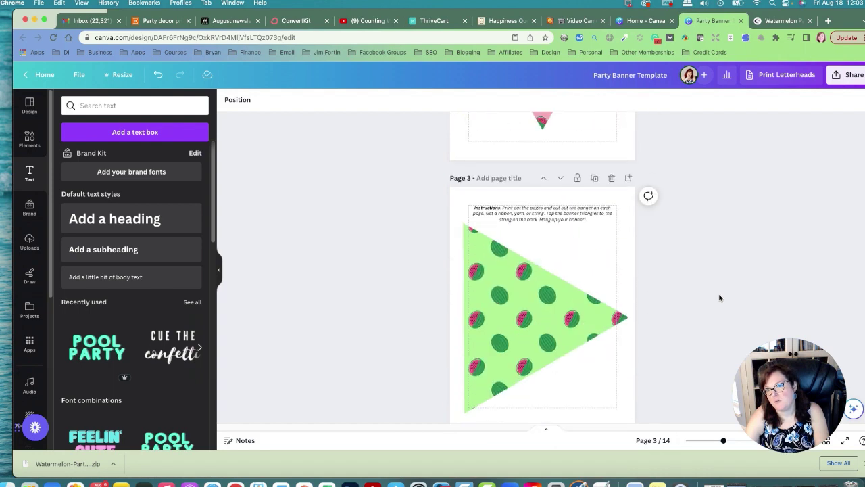
pyautogui.scroll(-6, 720, 298)
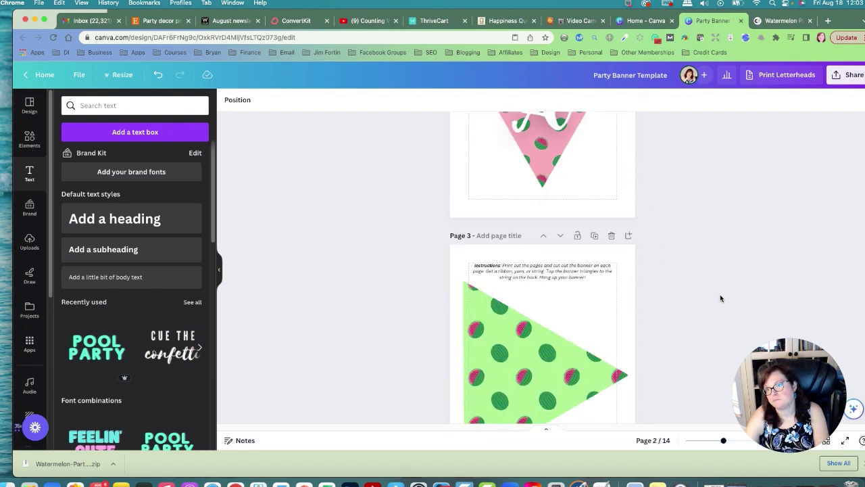
pyautogui.scroll(-15, 720, 298)
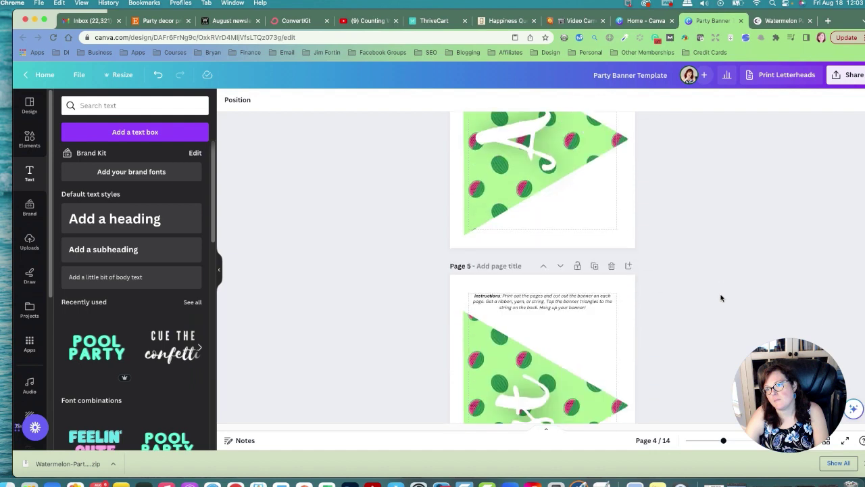
pyautogui.scroll(-15, 720, 297)
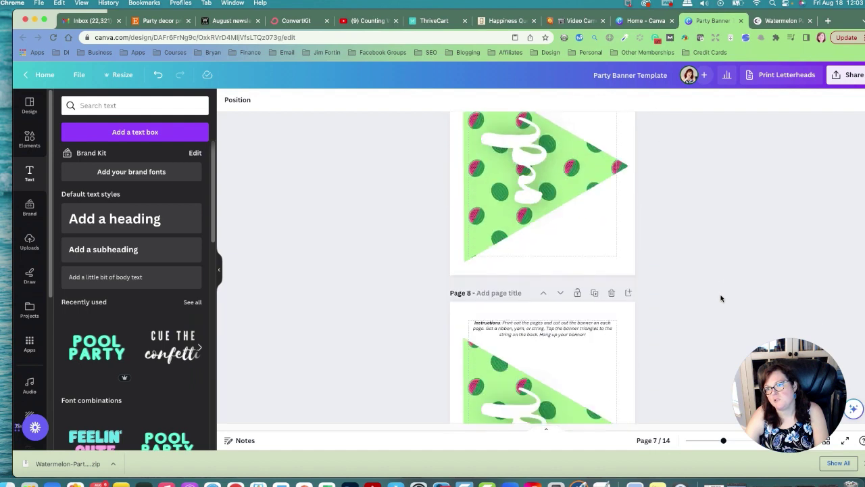
pyautogui.scroll(-5, 720, 297)
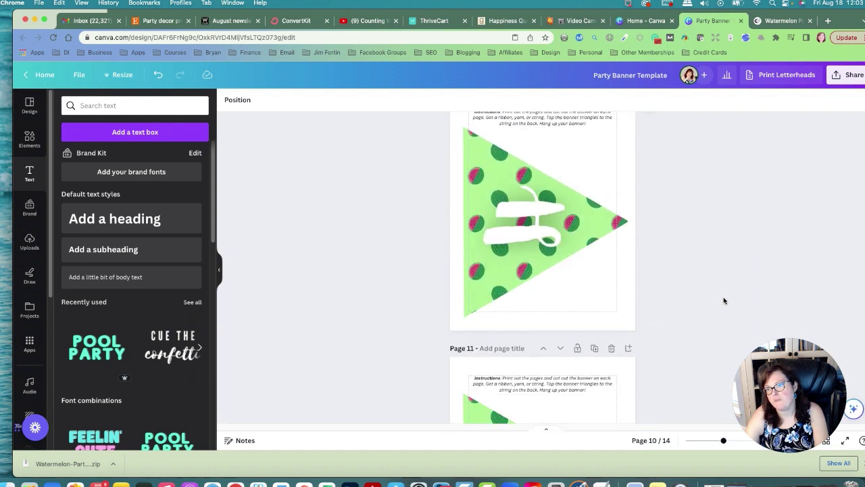
pyautogui.scroll(-1, 724, 300)
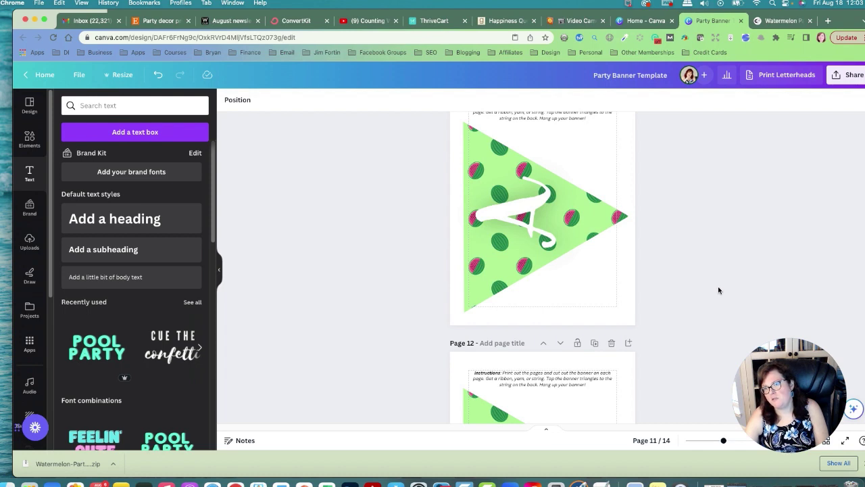
# - Switch to the Creative Fabrica page and load etsy.com in its place
pyautogui.click(779, 22)
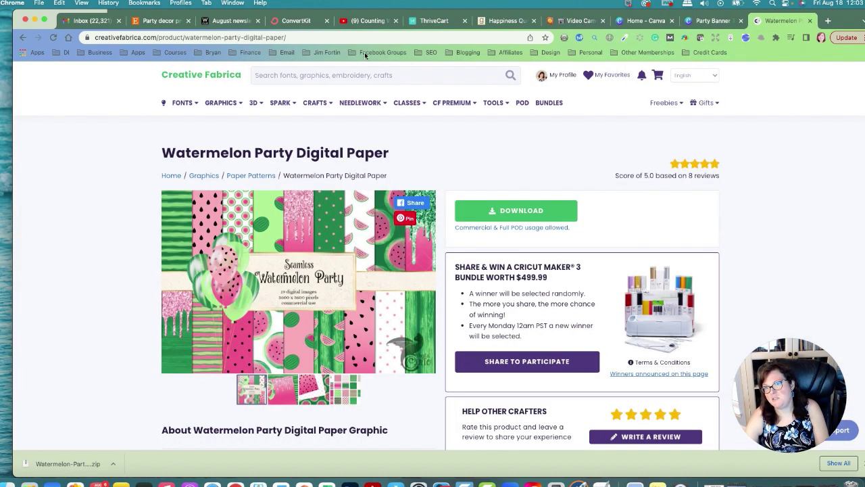
pyautogui.click(365, 37)
pyautogui.write('etsy.com')
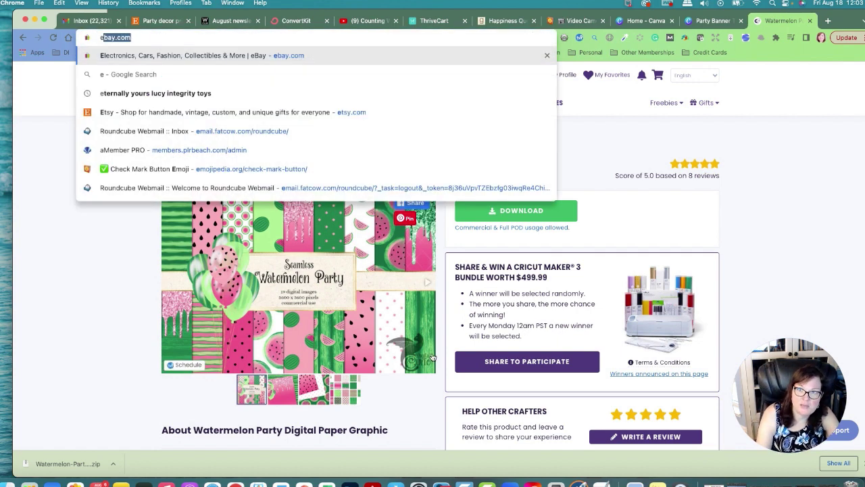
pyautogui.press('Return')
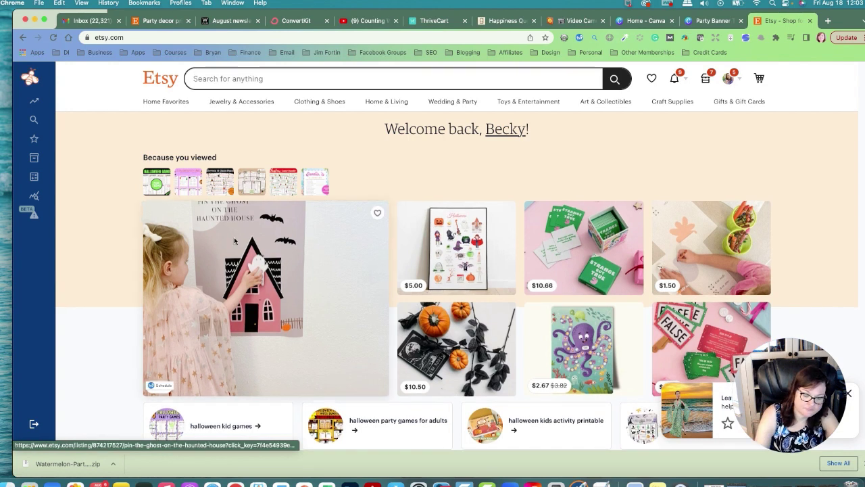
# - Search Etsy for "party banner printable" and browse the first banner listings
pyautogui.write('birth')
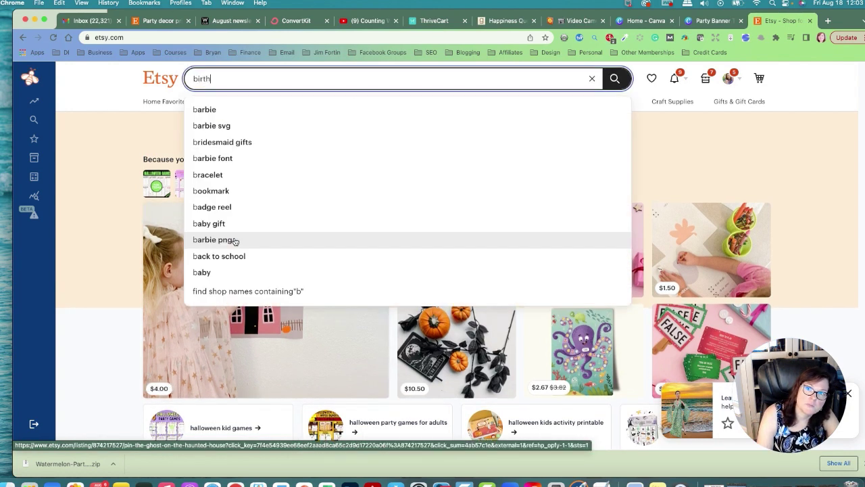
pyautogui.write('i')
pyautogui.press('BackSpace')
pyautogui.write('part')
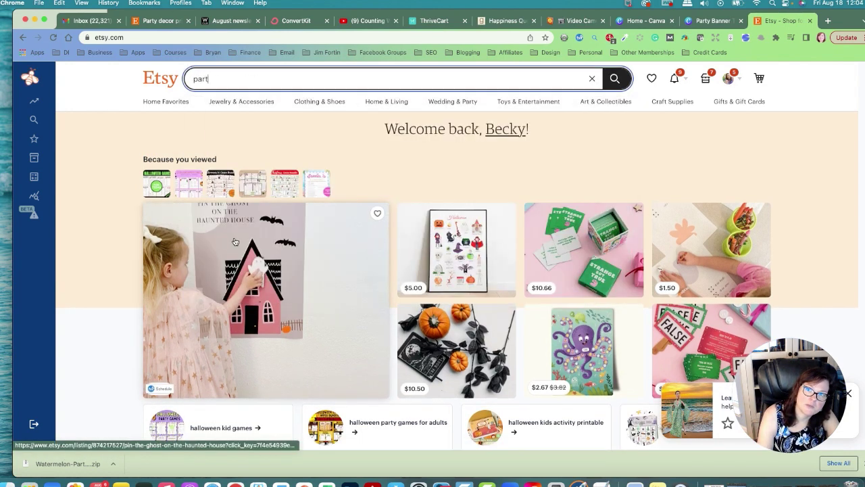
pyautogui.write('y banner printable')
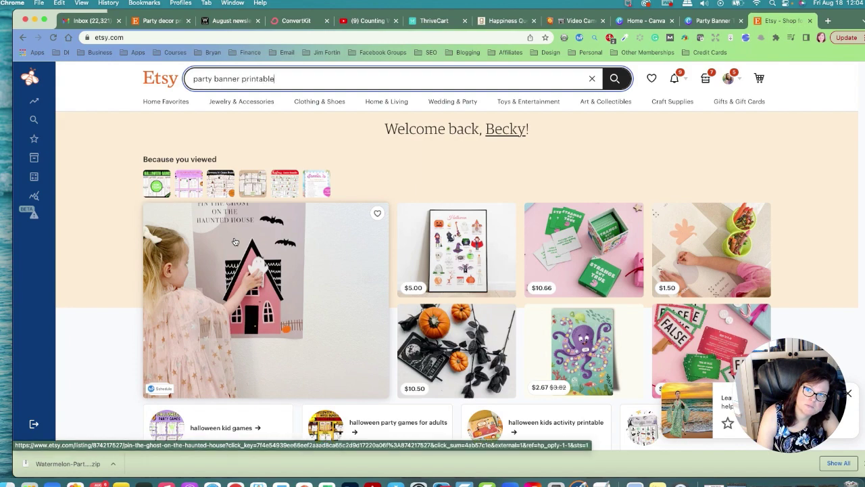
pyautogui.press('Return')
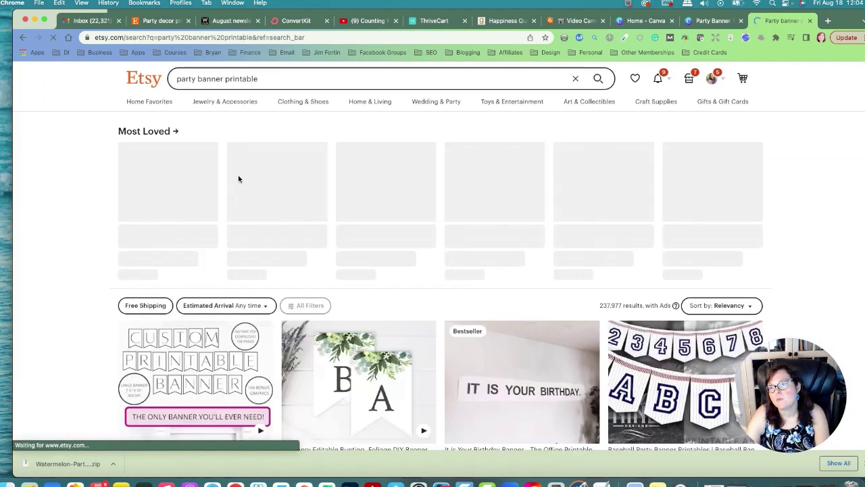
pyautogui.scroll(-1, 569, 212)
pyautogui.scroll(-2, 569, 212)
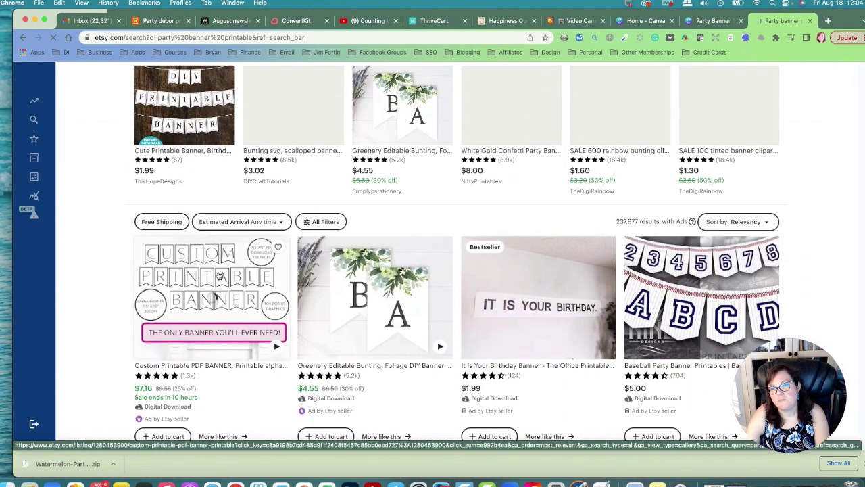
pyautogui.scroll(-1, 229, 273)
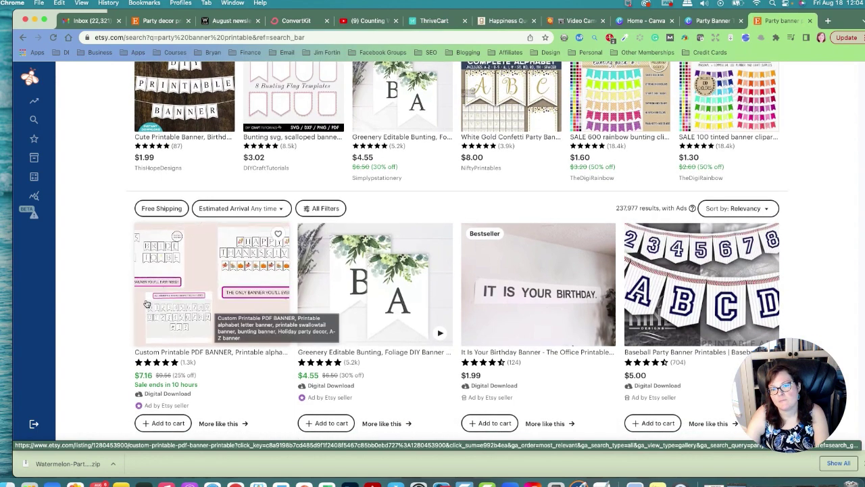
pyautogui.scroll(-3, 119, 295)
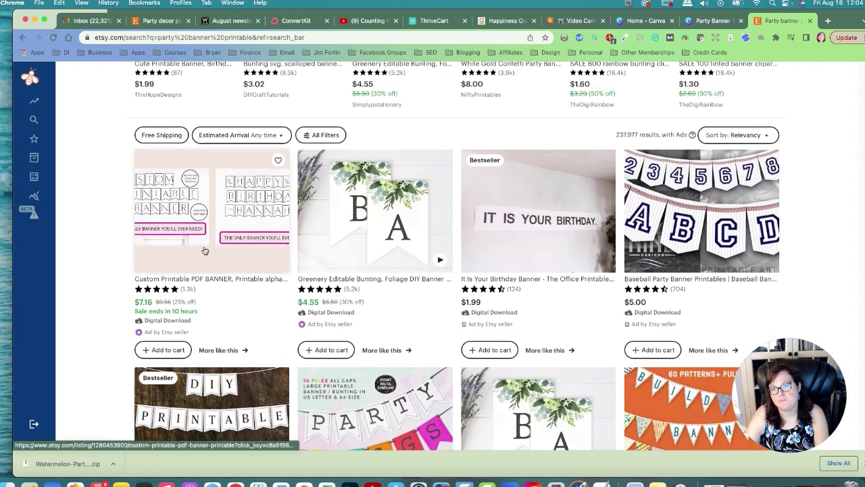
# - Switch back to the Canva banner template and review the letter pages from page 11 to page 13
pyautogui.click(712, 20)
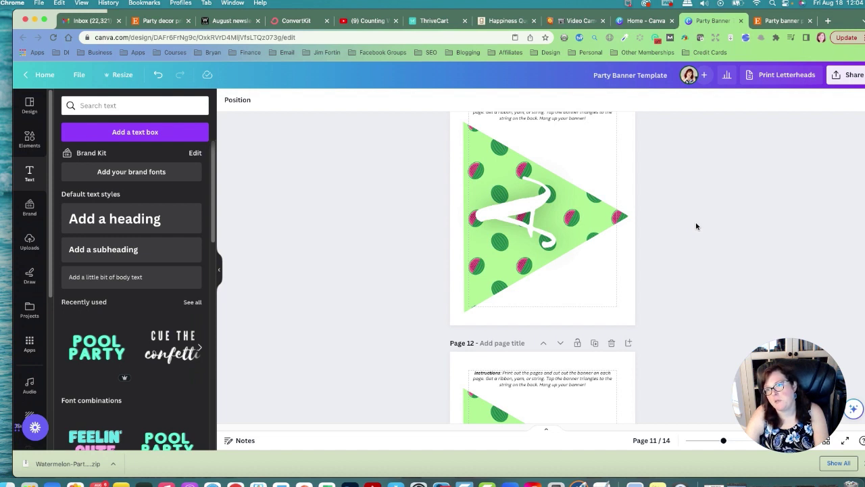
pyautogui.scroll(-1, 698, 226)
pyautogui.scroll(-5, 698, 226)
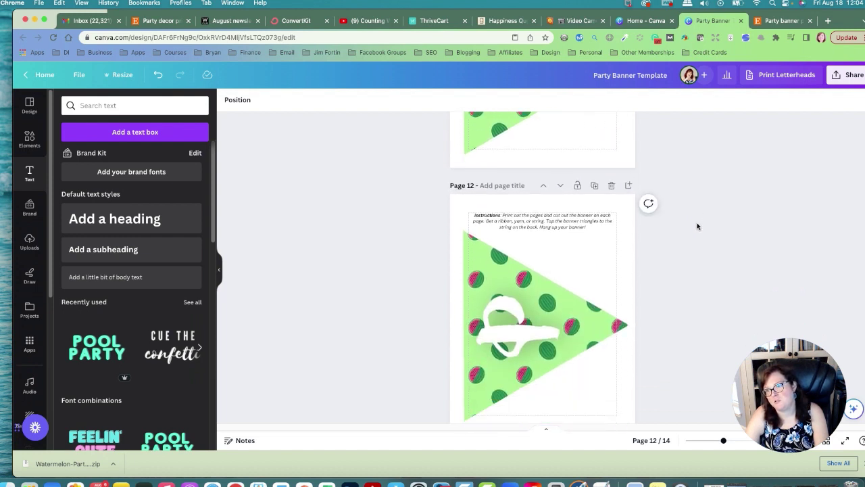
pyautogui.scroll(-4, 697, 226)
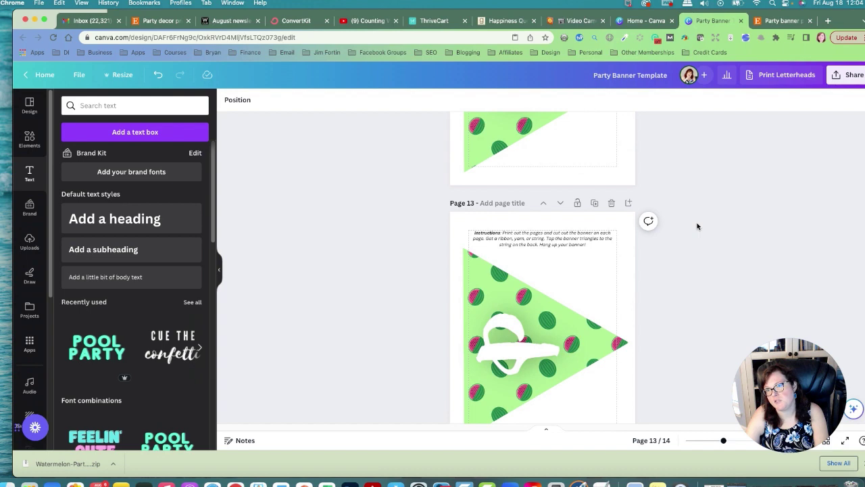
pyautogui.scroll(-1, 697, 226)
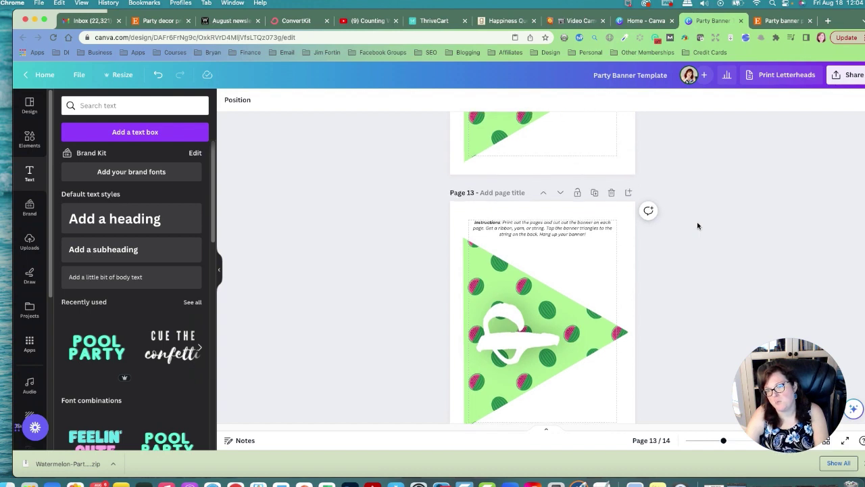
# - Return to the Etsy results and examine how the alphabet, number and flag banner listings are designed
pyautogui.click(769, 22)
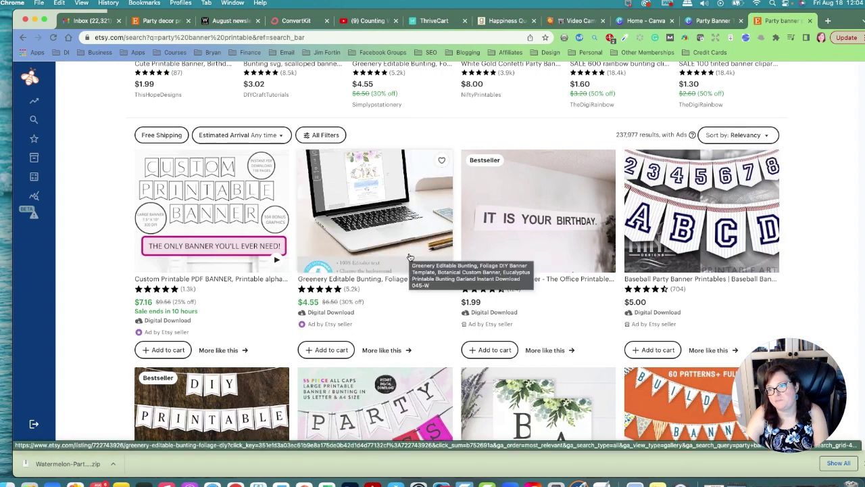
pyautogui.scroll(-1, 404, 256)
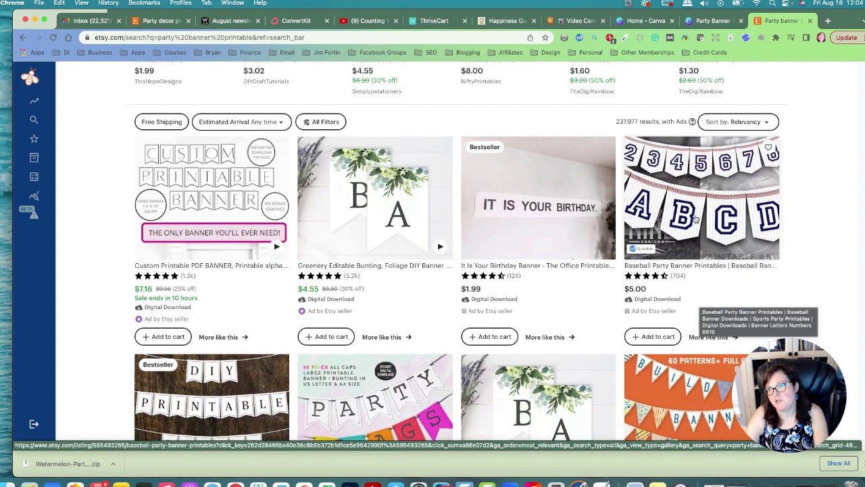
pyautogui.scroll(-2, 750, 243)
pyautogui.scroll(-2, 810, 214)
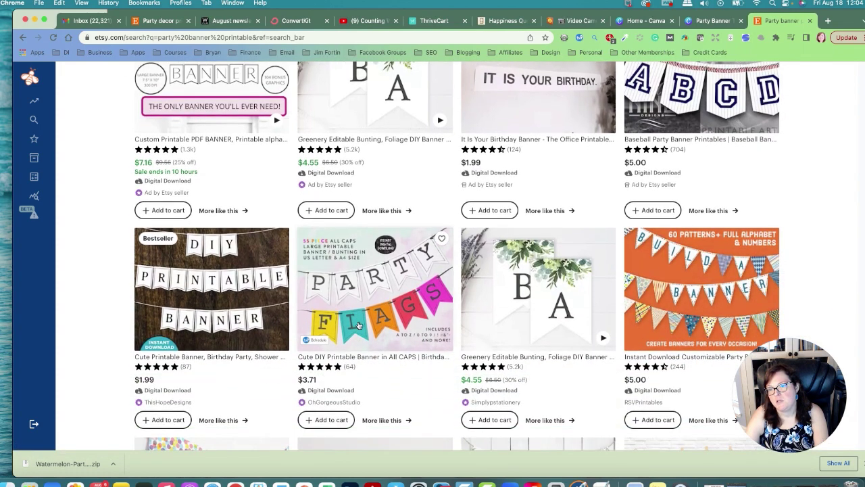
# - Switch back to the Canva banner template and add a blank page after page 14
pyautogui.click(705, 20)
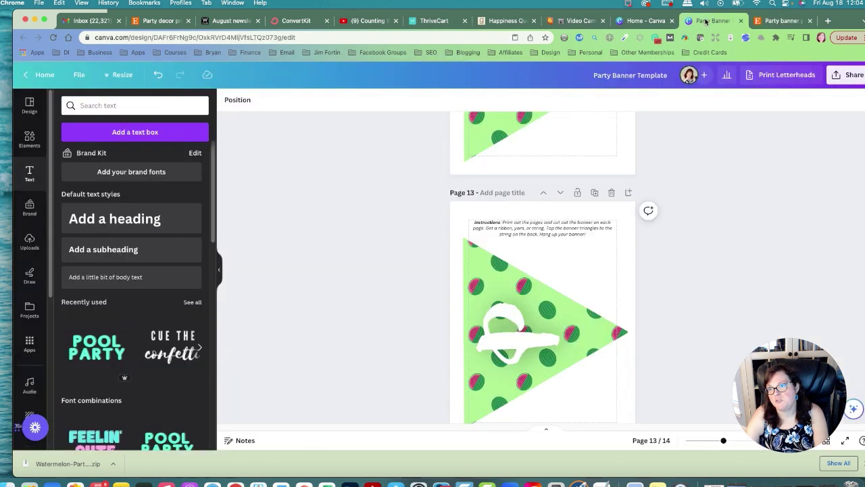
pyautogui.scroll(-5, 683, 288)
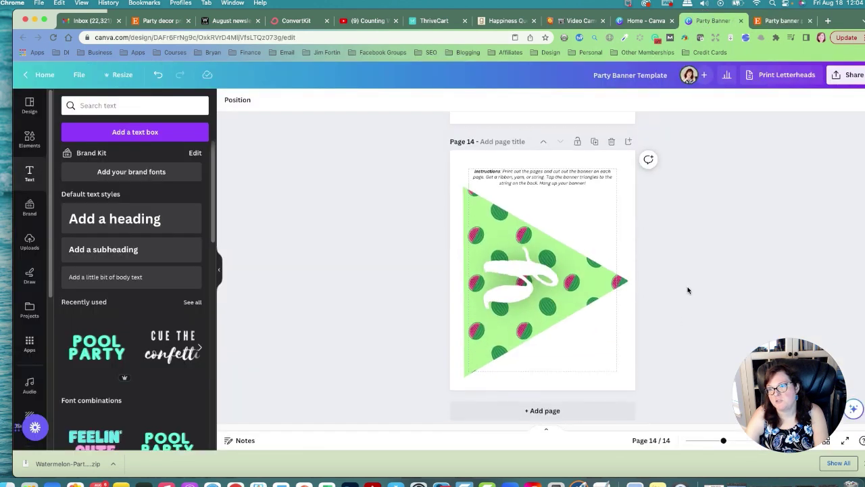
pyautogui.click(544, 404)
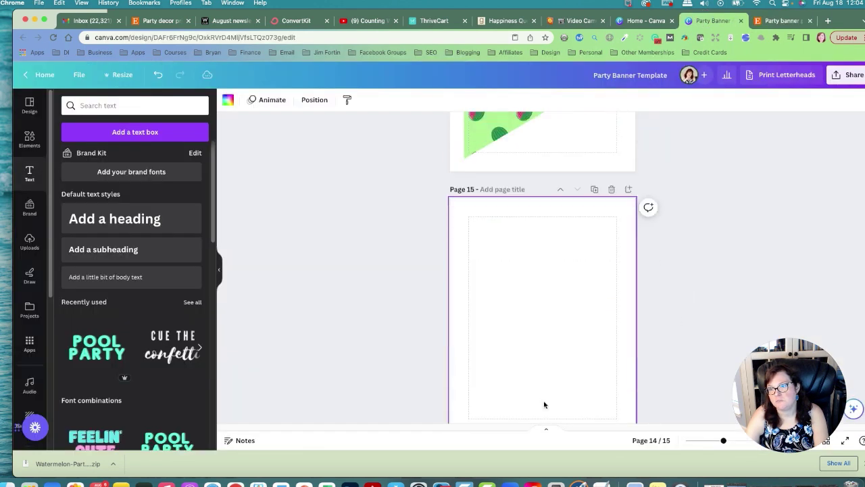
# - Browse the frames library from the basic shapes down to the alphabet letter frames
pyautogui.click(29, 139)
pyautogui.click(67, 102)
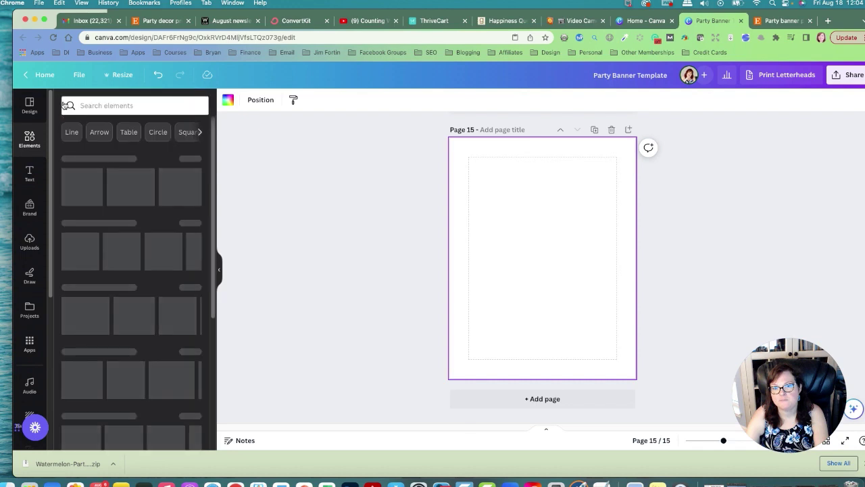
pyautogui.scroll(-10, 155, 263)
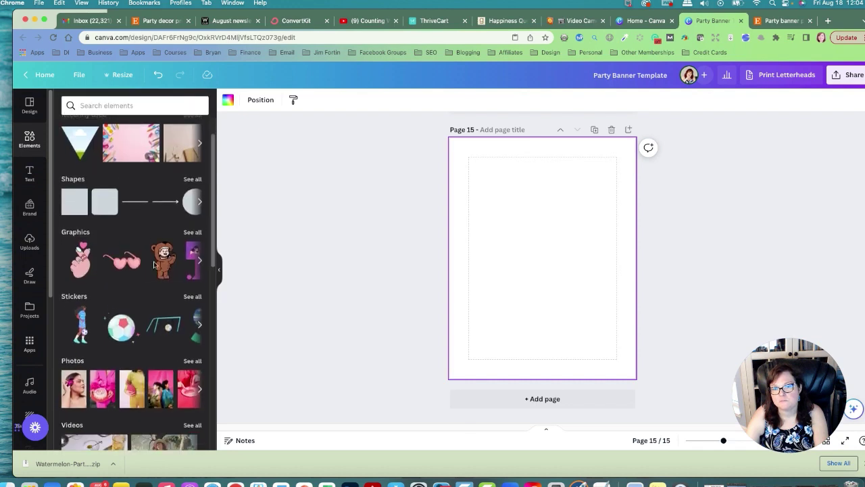
pyautogui.scroll(-2, 193, 309)
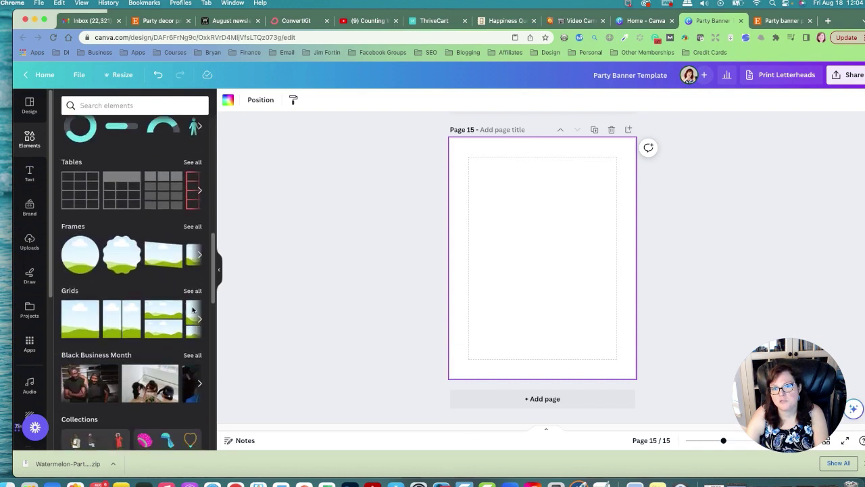
pyautogui.click(190, 226)
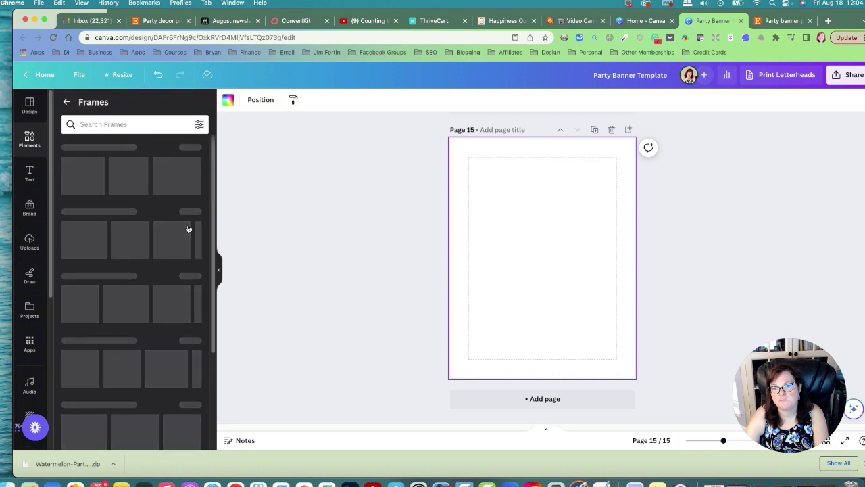
pyautogui.scroll(-5, 185, 260)
pyautogui.scroll(-1, 183, 262)
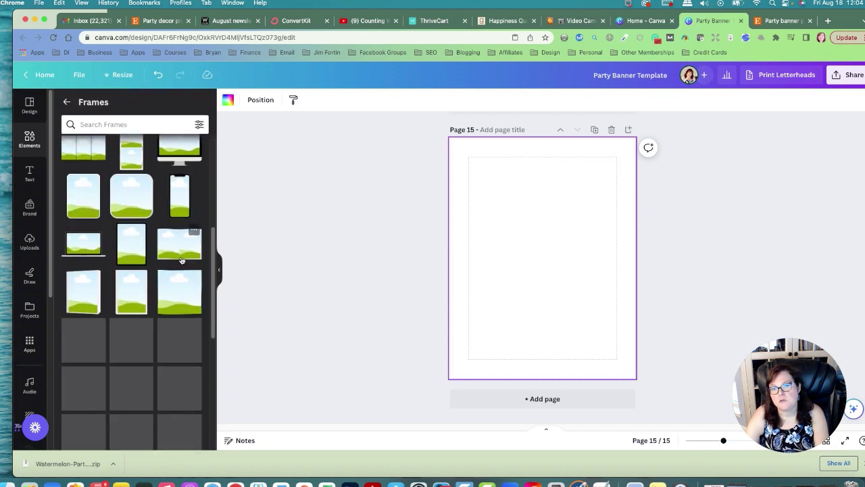
pyautogui.scroll(-3, 161, 277)
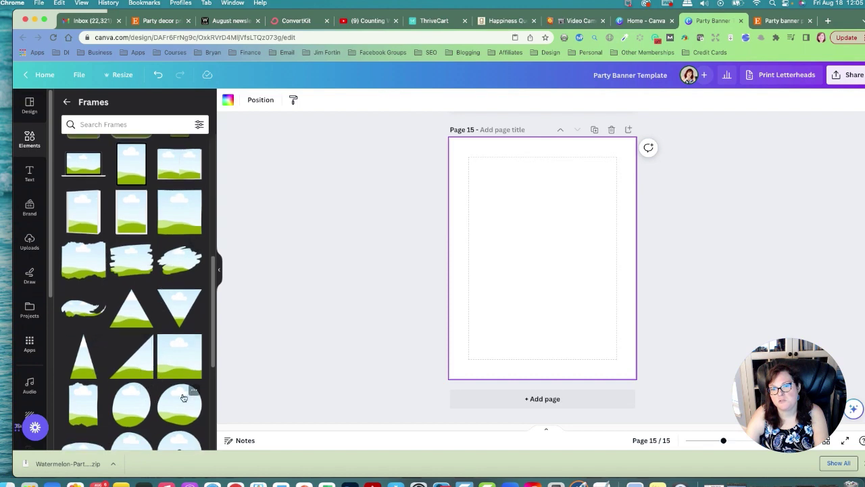
pyautogui.scroll(-8, 172, 368)
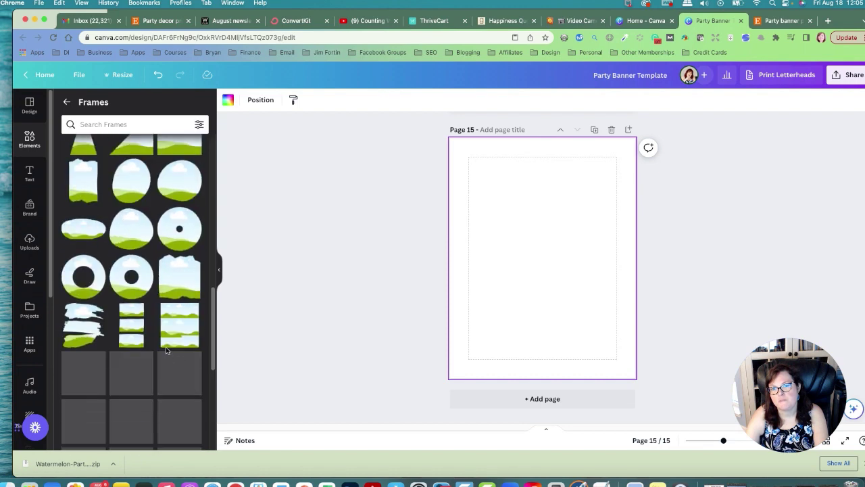
pyautogui.scroll(-5, 121, 325)
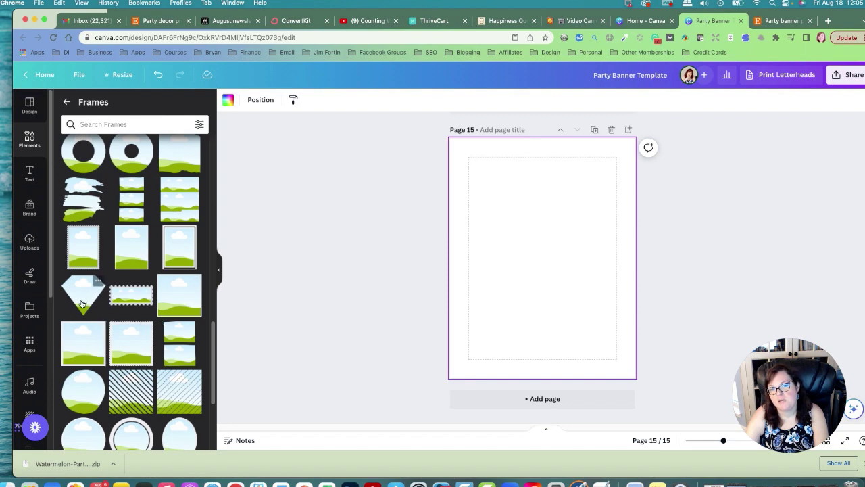
pyautogui.scroll(-6, 90, 301)
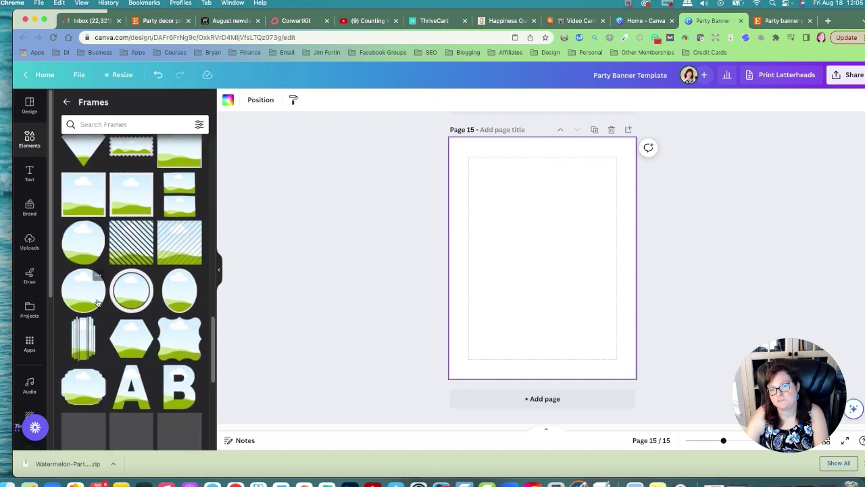
pyautogui.scroll(-4, 99, 303)
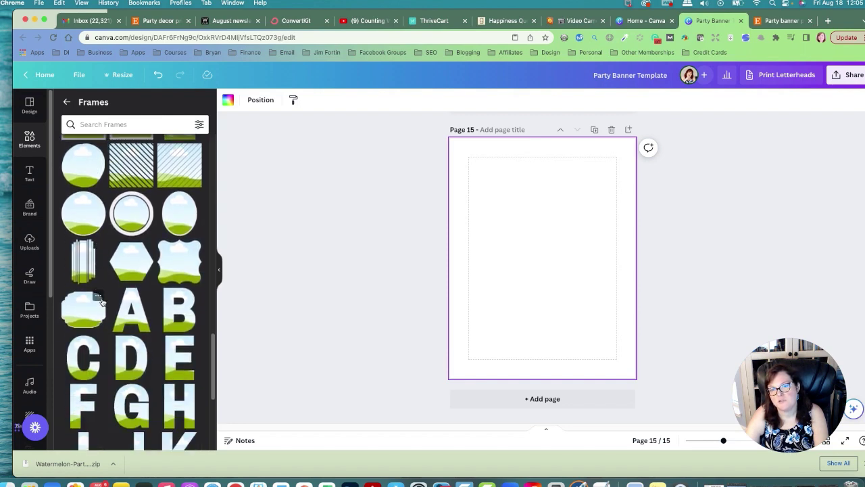
pyautogui.scroll(-7, 101, 303)
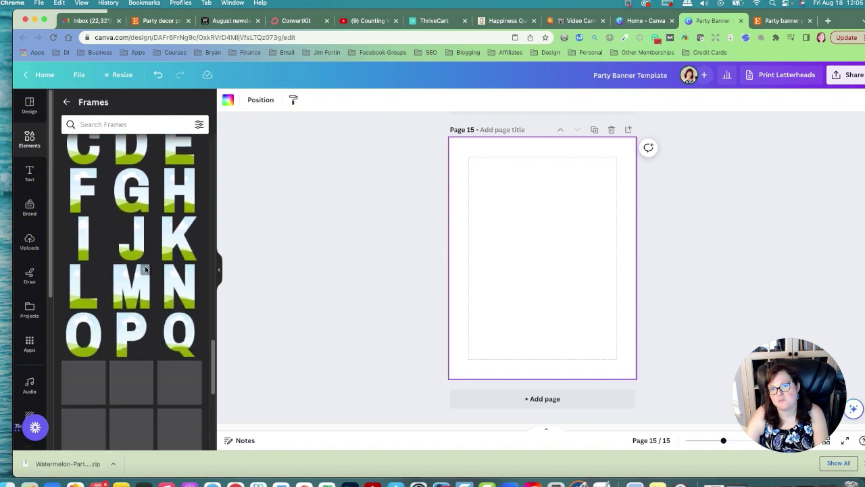
pyautogui.scroll(3, 135, 270)
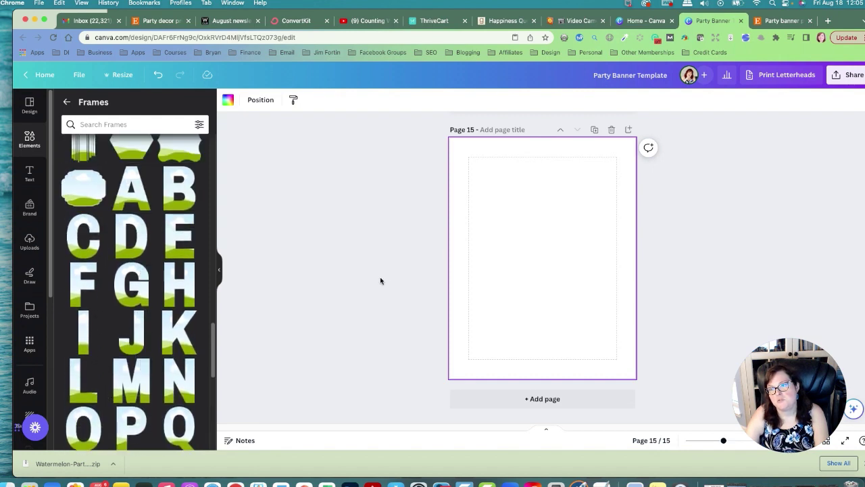
pyautogui.scroll(10, 139, 299)
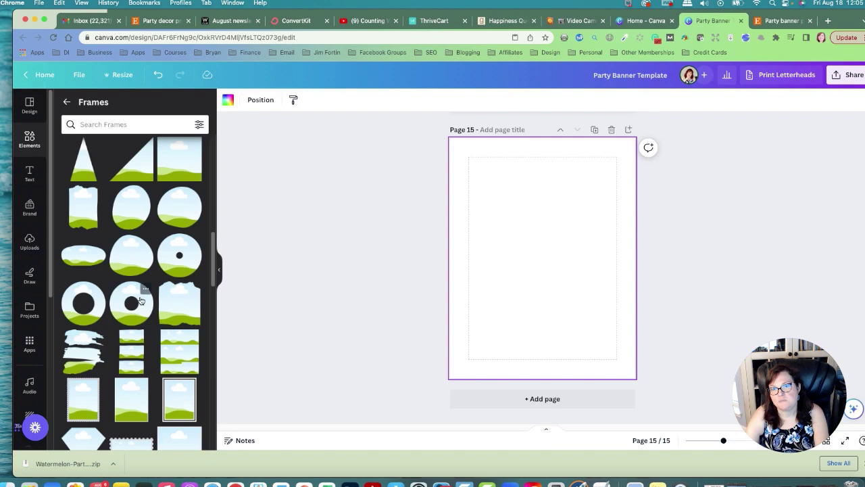
# - Duplicate page 14 and delete the white brush-script letter from the copy's watermelon triangle
pyautogui.scroll(5, 494, 308)
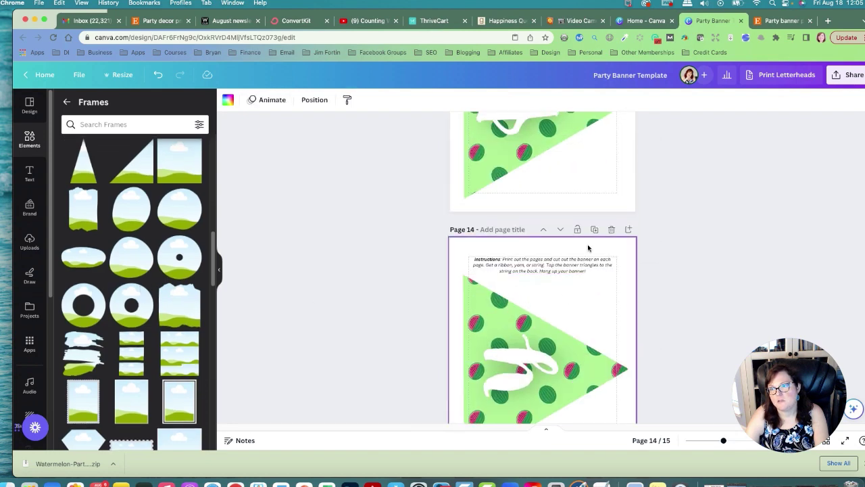
pyautogui.click(594, 229)
pyautogui.click(522, 363)
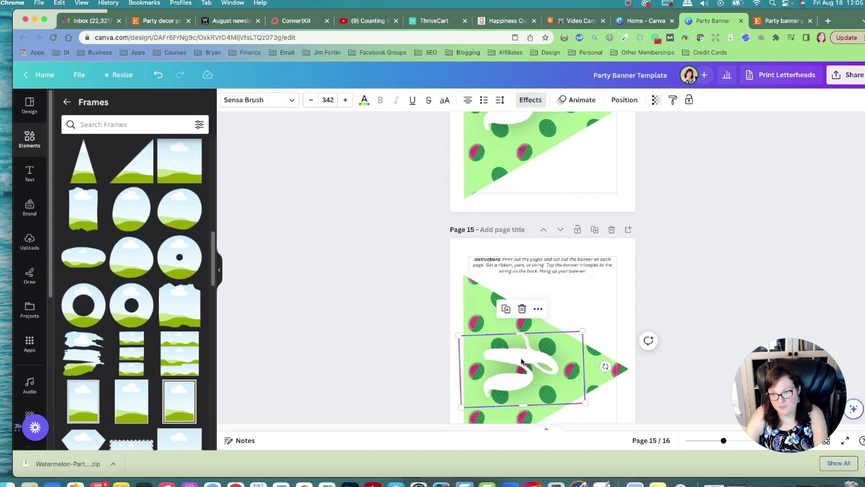
pyautogui.press('Delete')
# - Add the bold letter B frame to the watermelon triangle on page 15
pyautogui.scroll(-5, 138, 308)
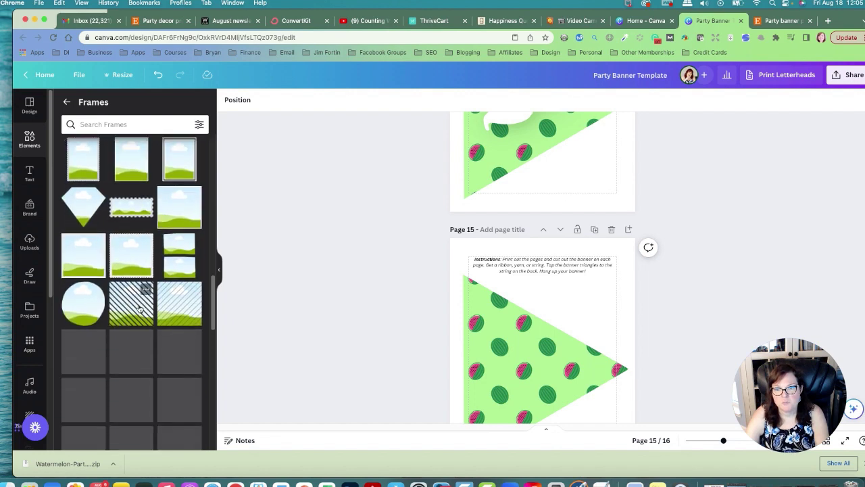
pyautogui.scroll(-2, 140, 308)
pyautogui.click(178, 376)
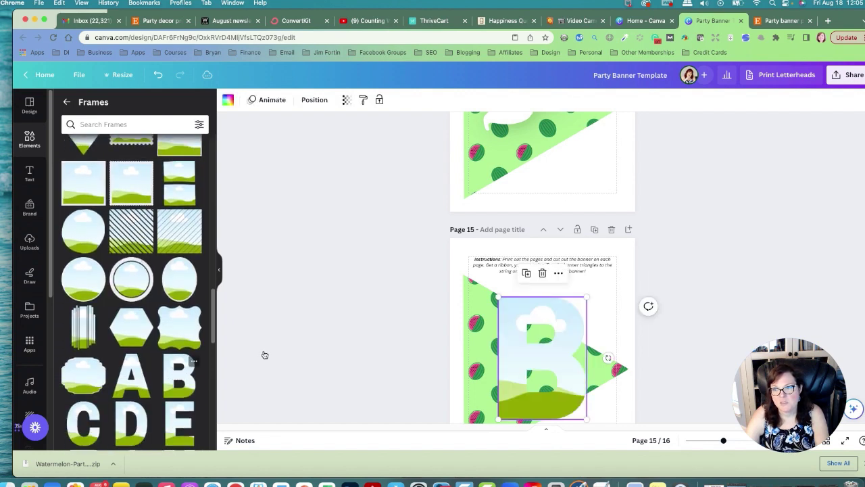
# - Upload the pink dotted pattern file "watermelon digital paper_0009_9.jpg" from the DC Watermelon Digital Paper folder
pyautogui.click(31, 243)
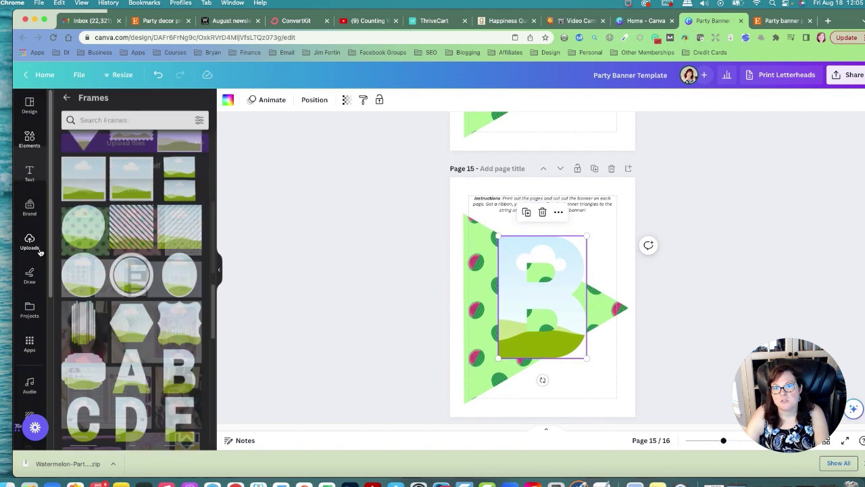
pyautogui.click(135, 131)
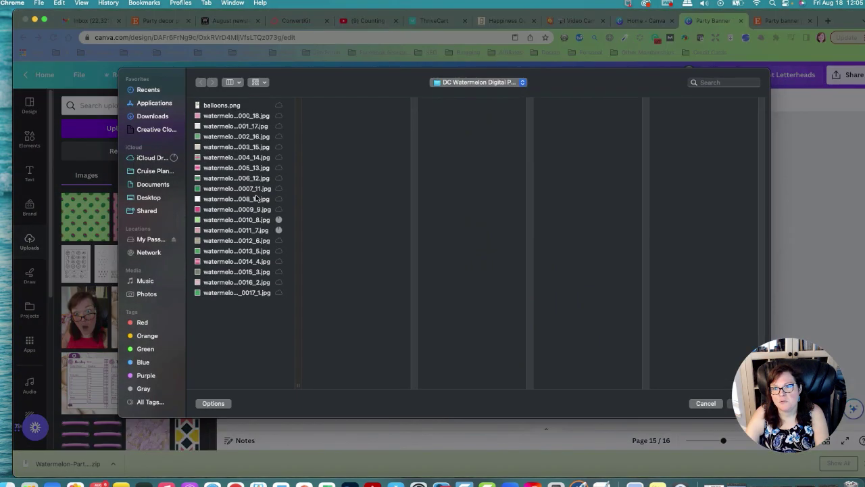
pyautogui.click(210, 220)
pyautogui.click(213, 210)
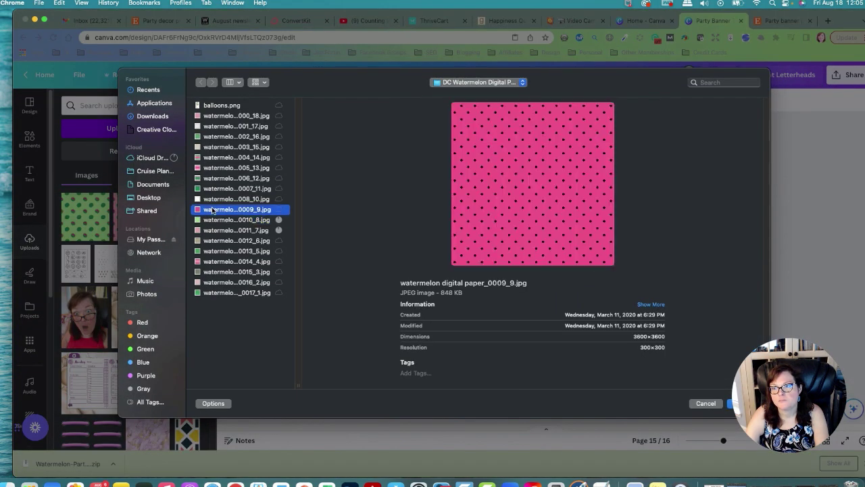
pyautogui.press('Return')
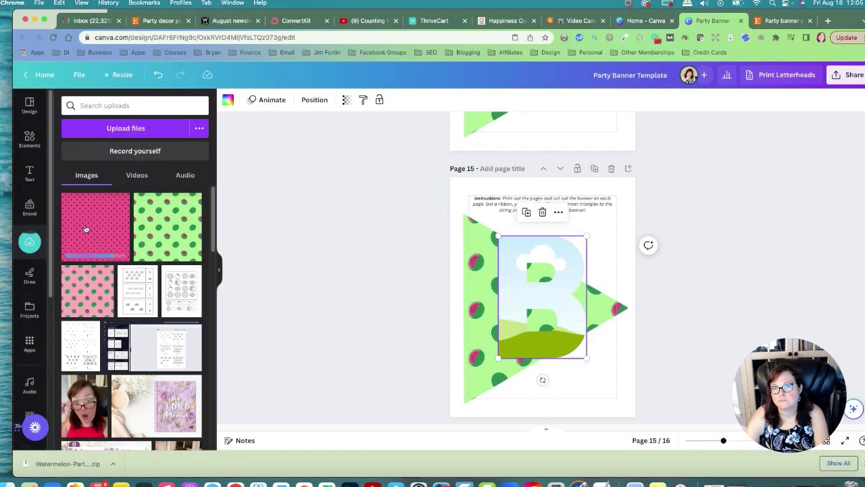
# - Fill the B frame with the pink dotted pattern and fit it, turned sideways, inside the watermelon triangle on page 15
pyautogui.moveTo(86, 229); pyautogui.dragTo(514, 280)
pyautogui.moveTo(543, 380); pyautogui.dragTo(598, 296)
pyautogui.moveTo(604, 342); pyautogui.dragTo(546, 326)
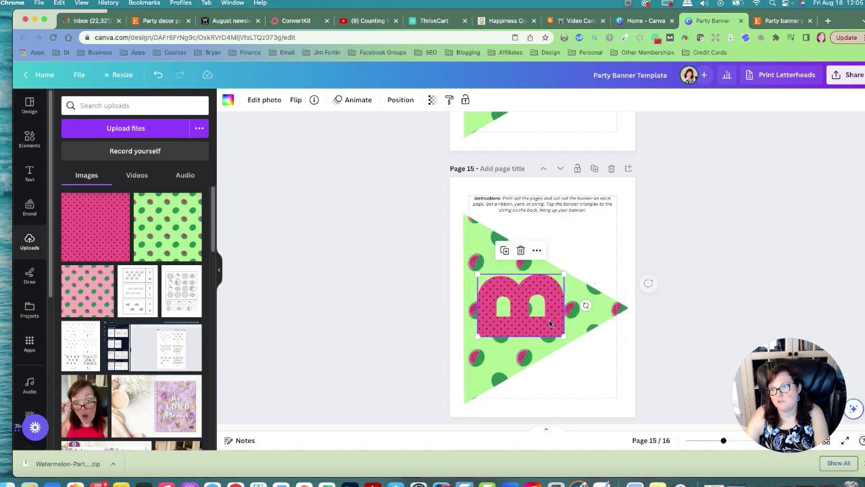
pyautogui.click(727, 288)
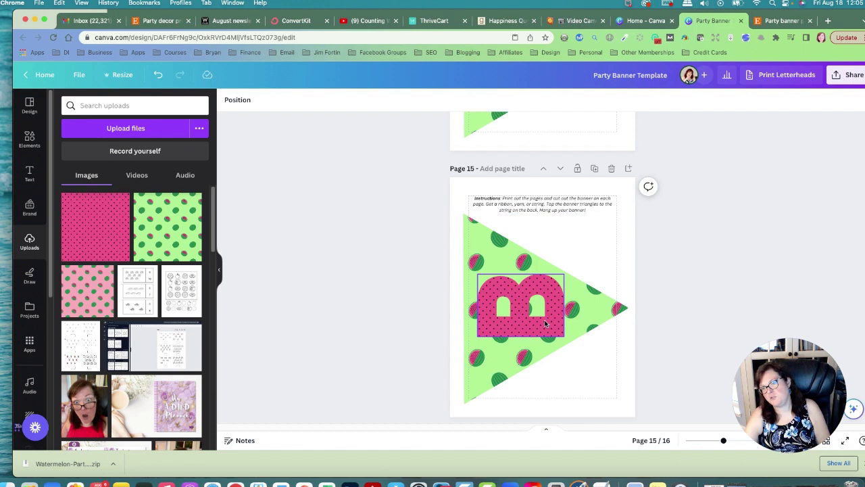
pyautogui.scroll(2, 696, 290)
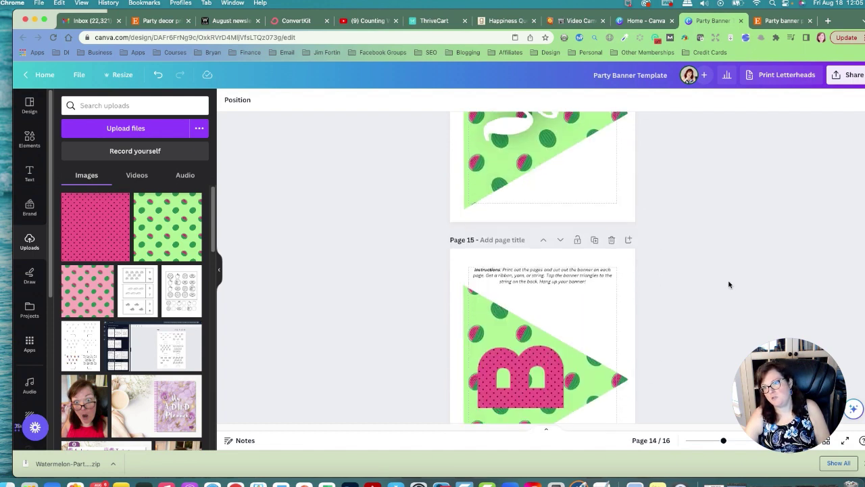
pyautogui.scroll(-2, 575, 297)
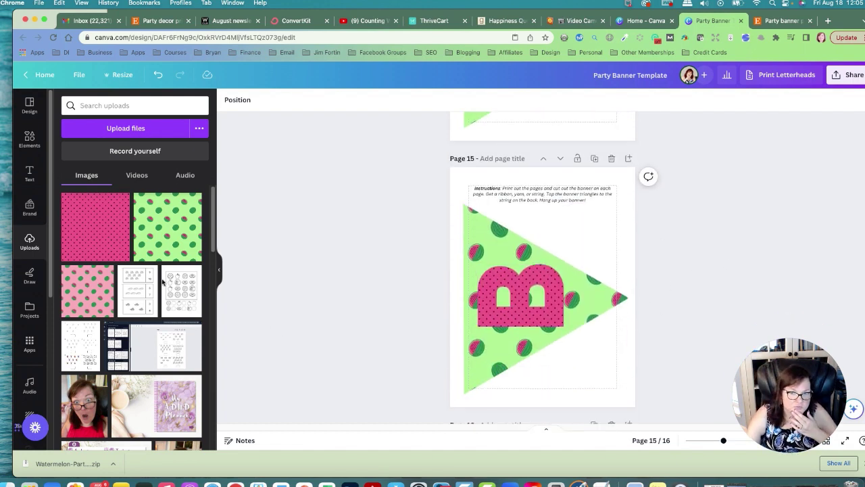
pyautogui.click(521, 297)
pyautogui.click(325, 298)
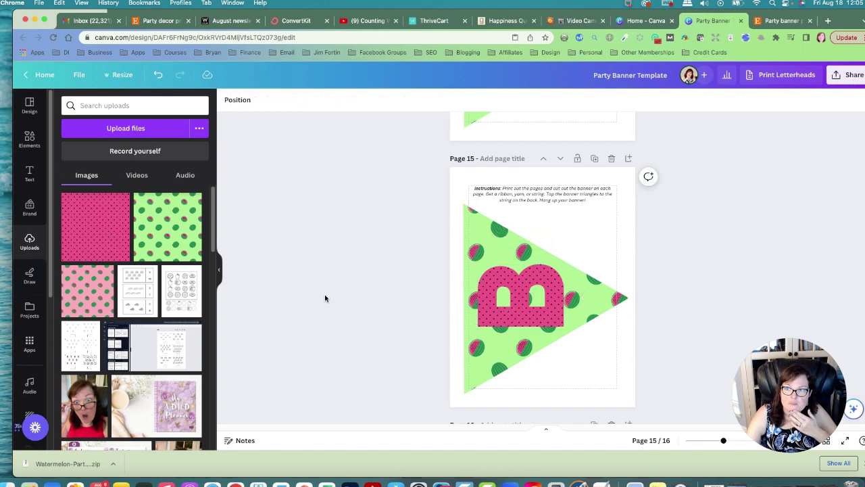
# - Look through the Frames collection for letter, number and decorative shapes that could serve as a banner piece
pyautogui.click(31, 150)
pyautogui.scroll(-5, 122, 283)
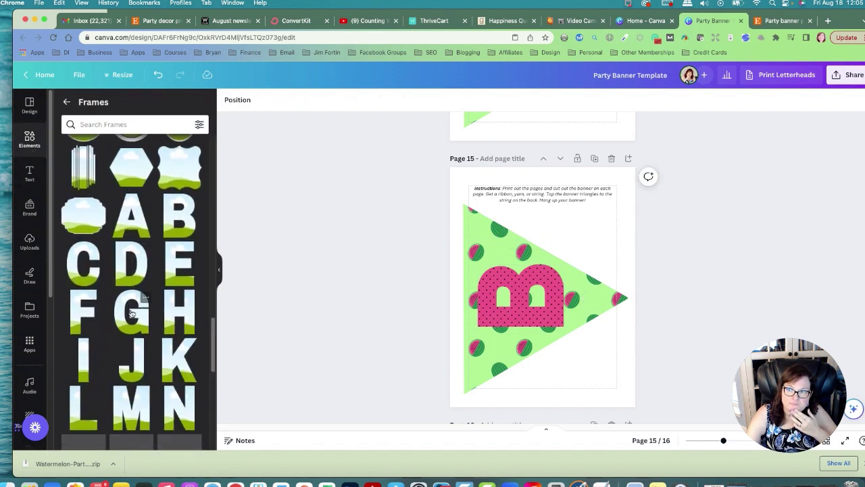
pyautogui.scroll(-5, 131, 292)
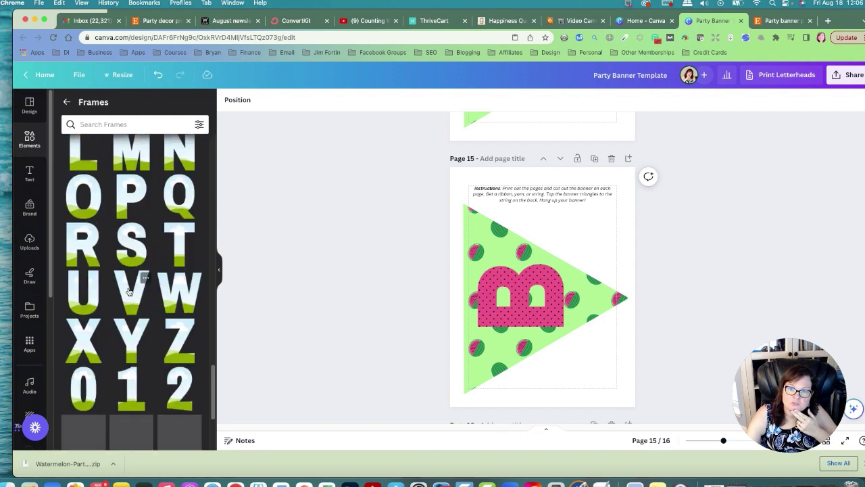
pyautogui.scroll(-2, 130, 296)
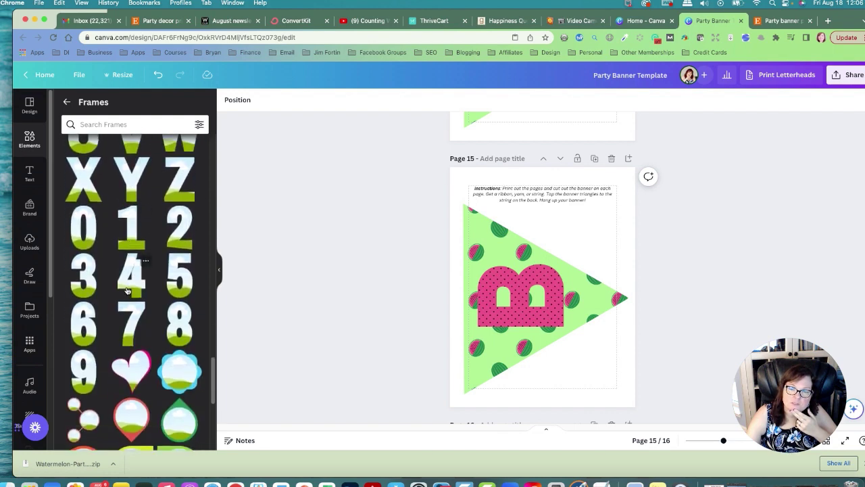
pyautogui.scroll(-1, 126, 280)
pyautogui.scroll(-3, 129, 274)
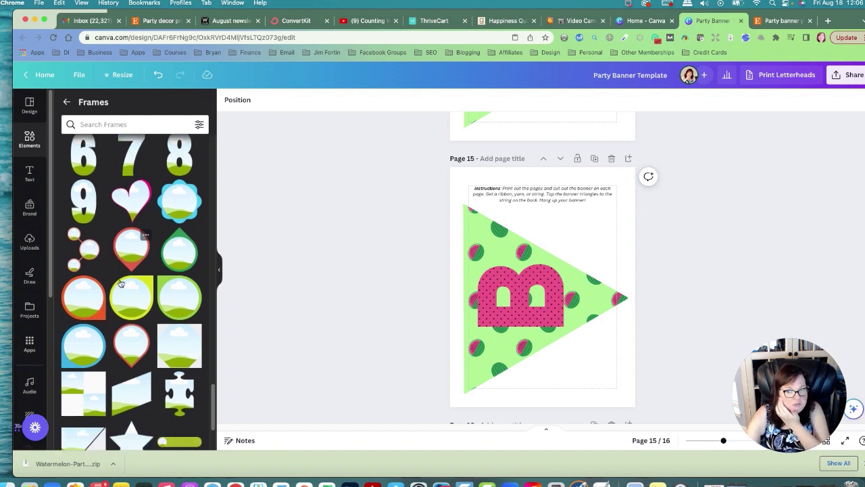
pyautogui.scroll(-5, 129, 282)
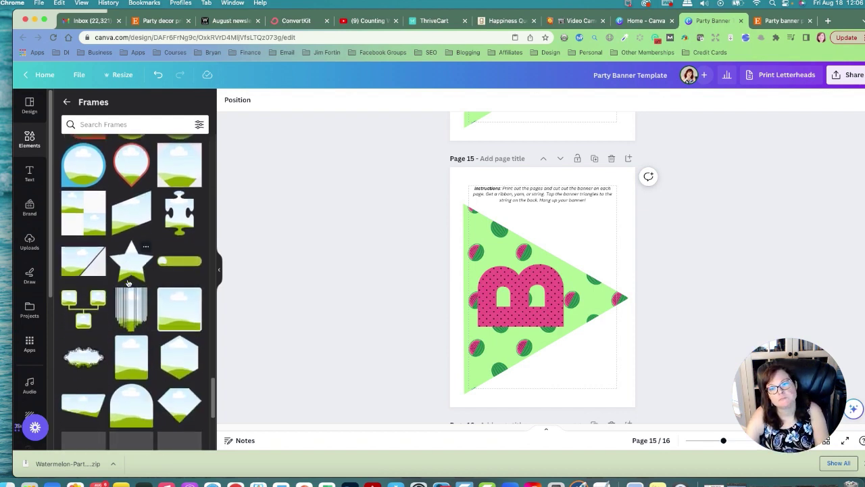
pyautogui.scroll(-2, 135, 282)
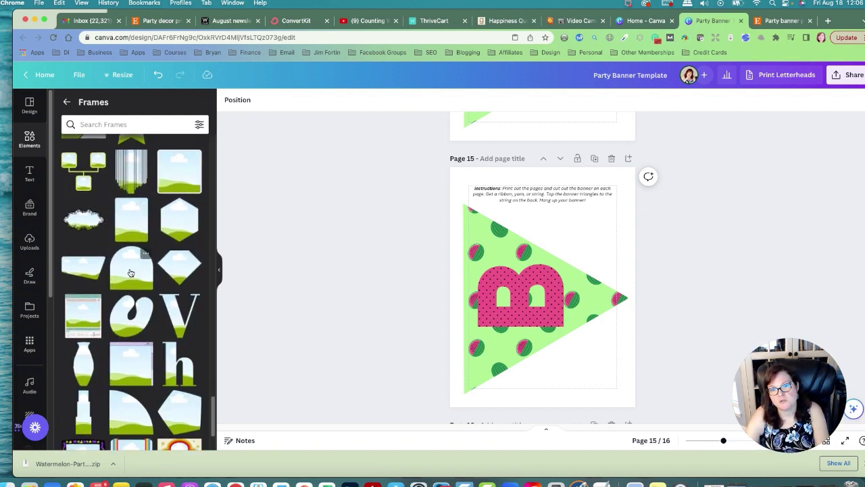
pyautogui.scroll(-3, 130, 273)
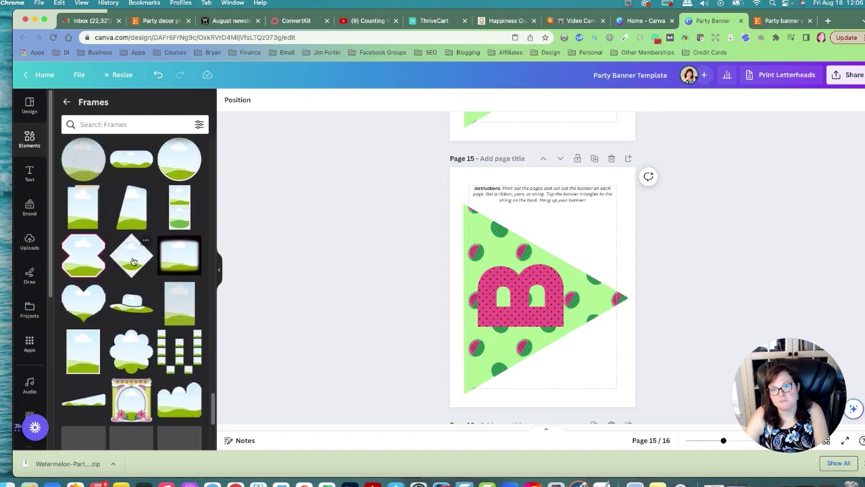
pyautogui.scroll(-4, 133, 262)
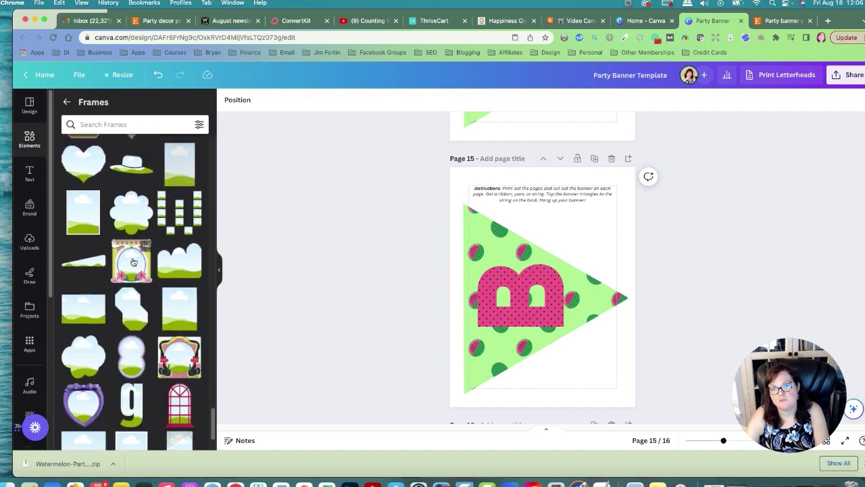
pyautogui.scroll(-4, 133, 262)
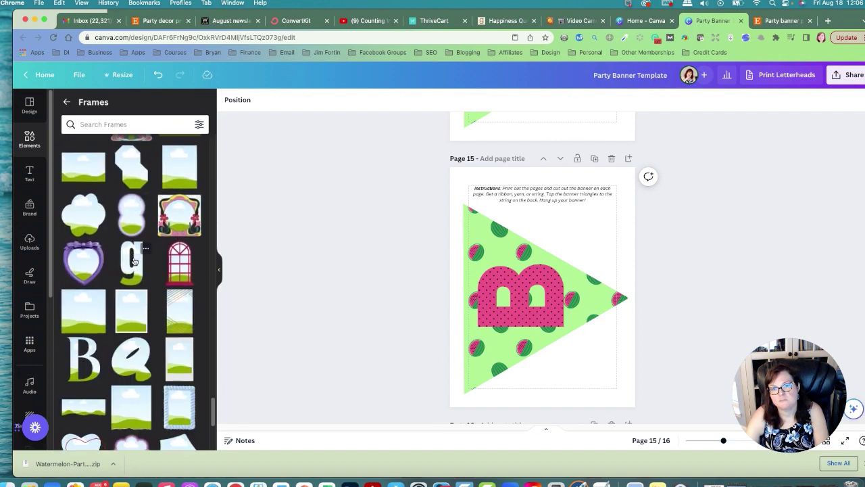
pyautogui.scroll(-5, 134, 262)
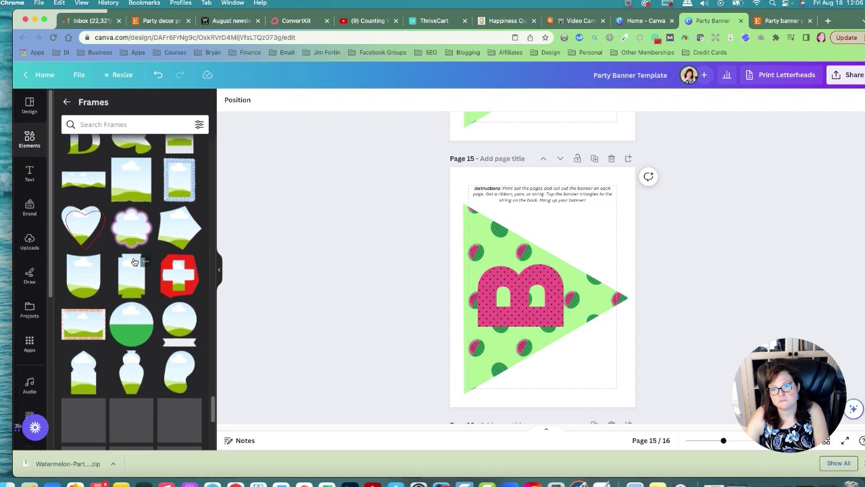
pyautogui.scroll(-5, 83, 272)
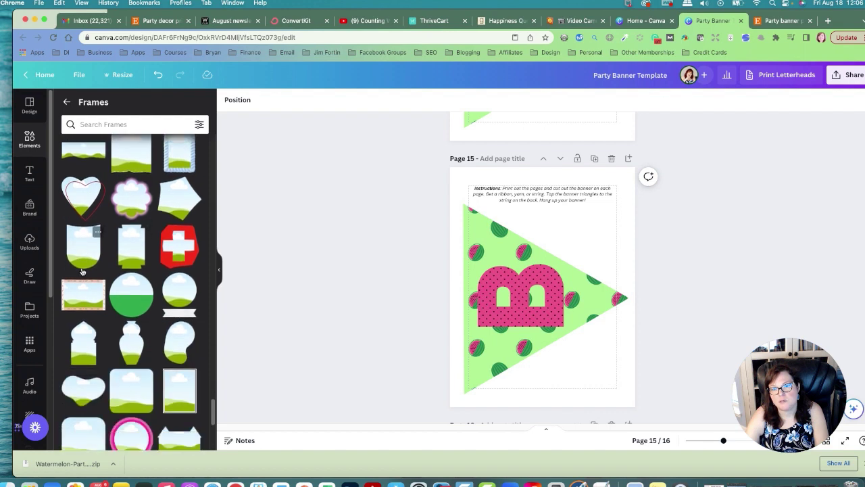
pyautogui.scroll(-3, 85, 272)
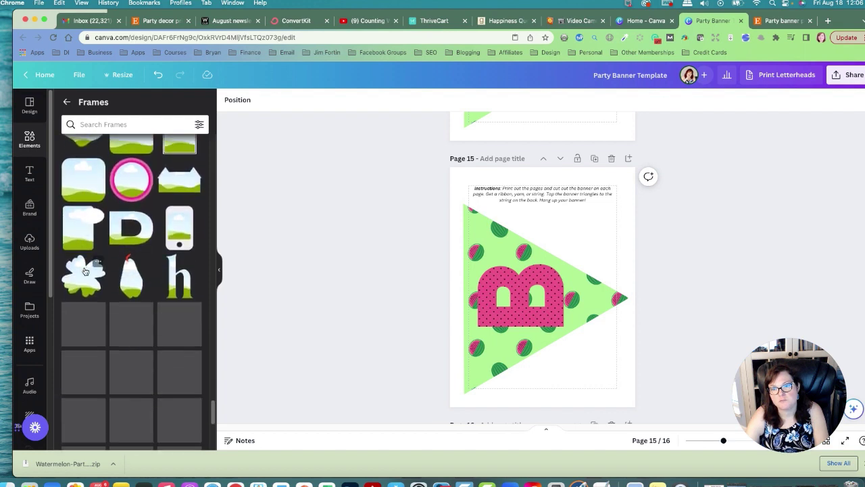
pyautogui.scroll(-2, 87, 271)
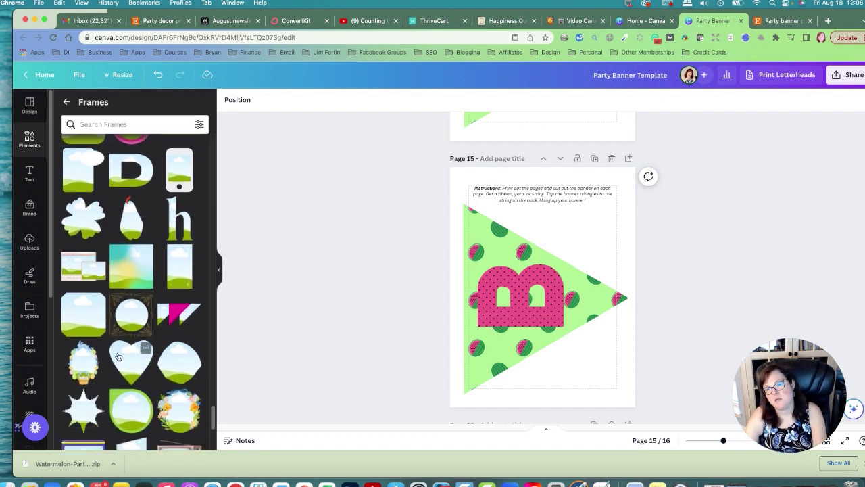
pyautogui.scroll(-2, 118, 357)
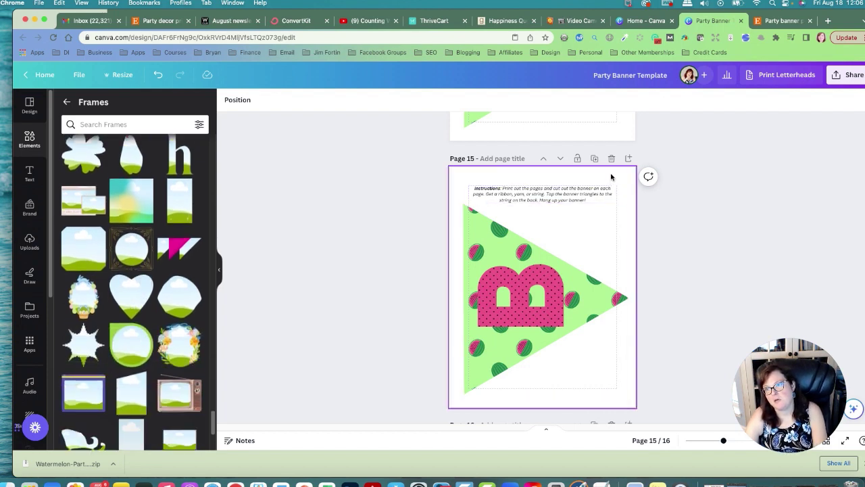
# - Duplicate page 15, move the pink dotted B aside on the copy and delete the watermelon triangle behind it
pyautogui.click(594, 158)
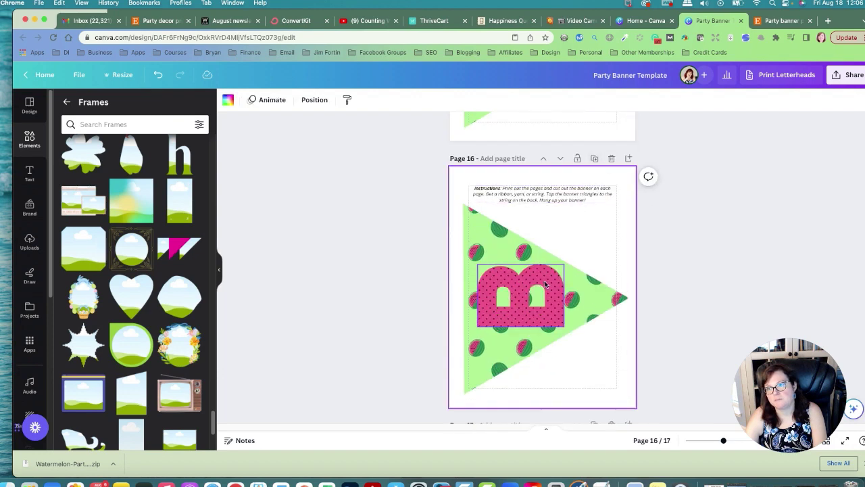
pyautogui.moveTo(538, 288); pyautogui.dragTo(594, 234)
pyautogui.click(499, 313)
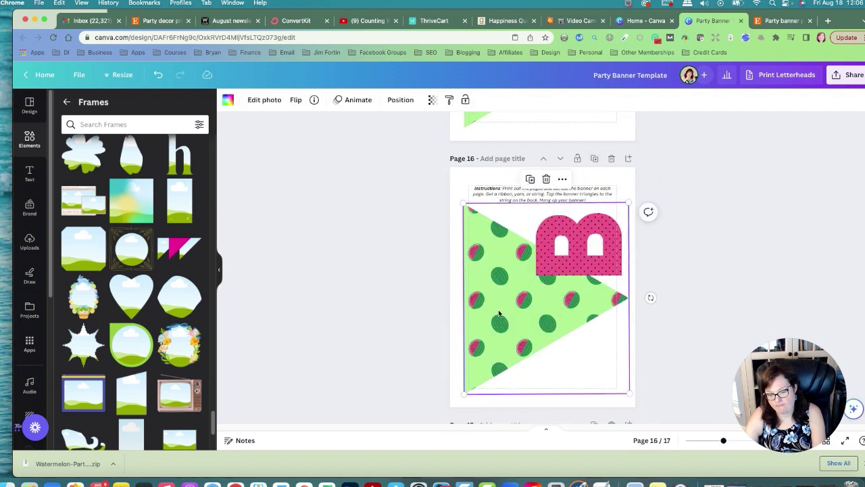
pyautogui.press('Delete')
pyautogui.press('Delete')
# - Add a heart frame to page 16, turn it sideways with its point facing right, and enlarge it to nearly the page width below the instructions
pyautogui.click(128, 304)
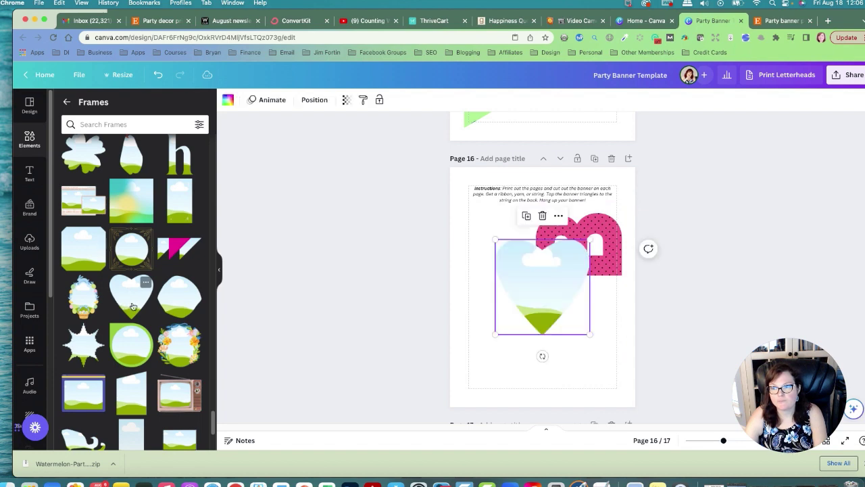
pyautogui.moveTo(542, 357); pyautogui.dragTo(611, 287)
pyautogui.moveTo(590, 334); pyautogui.dragTo(624, 368)
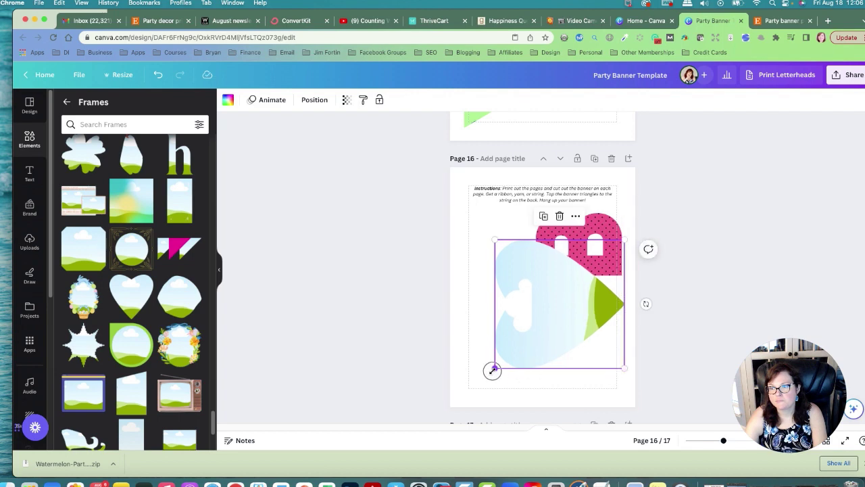
pyautogui.moveTo(493, 367); pyautogui.dragTo(444, 393)
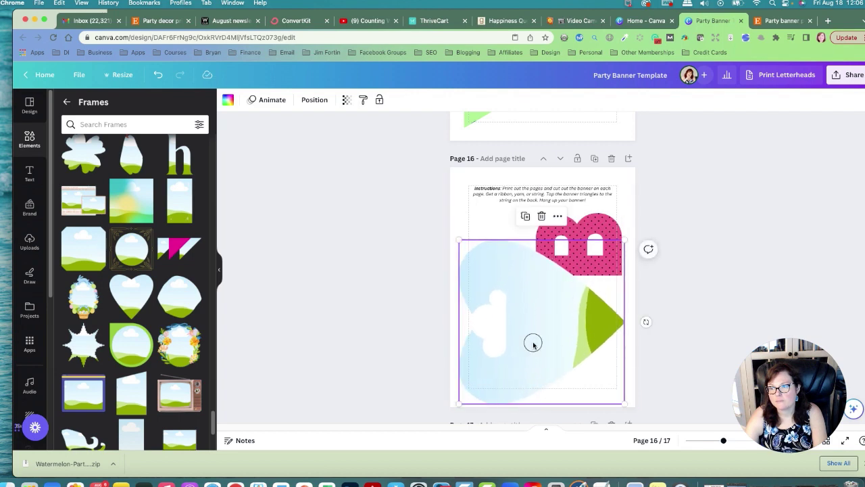
pyautogui.moveTo(534, 344); pyautogui.dragTo(533, 321)
# - Bring the pink dotted B on page 16 to the front of the heart frame
pyautogui.click(602, 213)
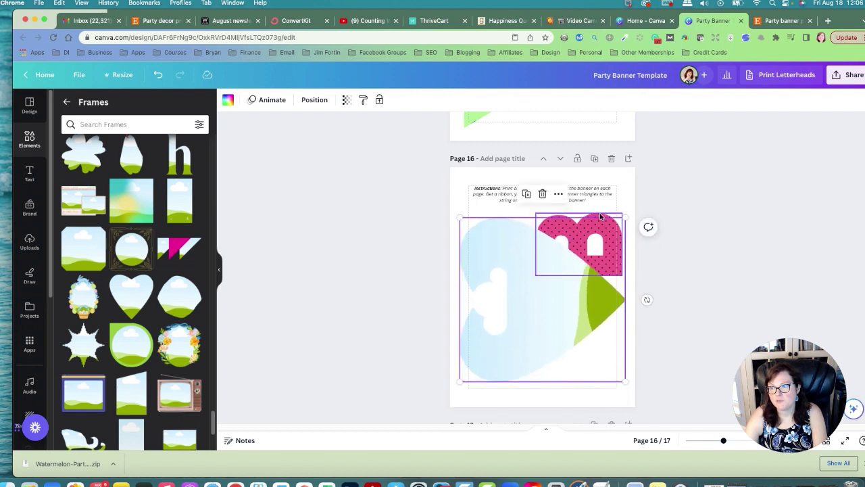
pyautogui.click(406, 100)
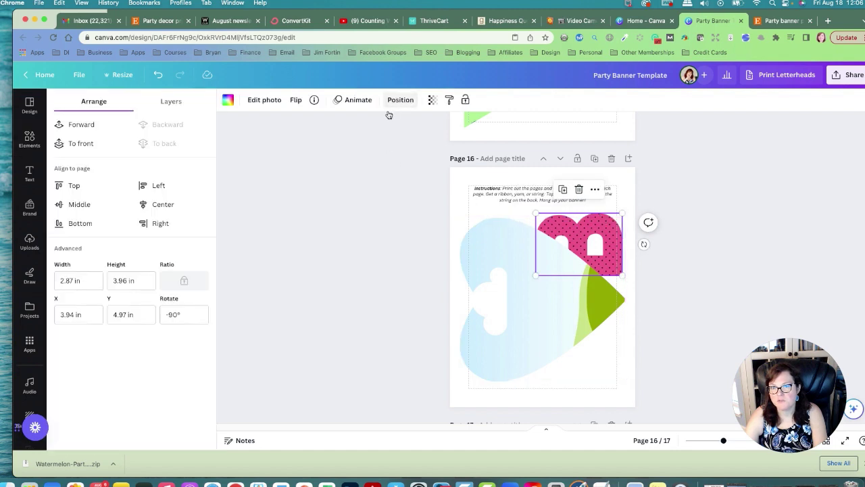
pyautogui.click(81, 143)
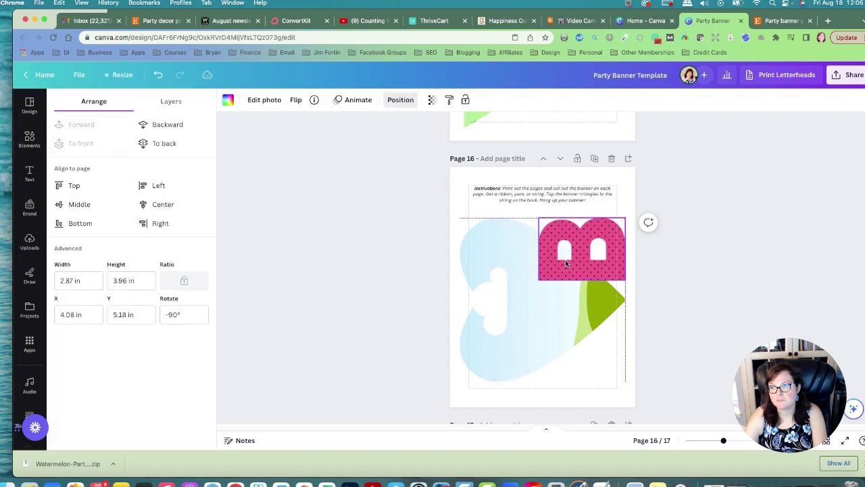
# - Upload the green striped pattern file "watermelon digital paper_0013_5.jpg" from the DC Watermelon Digital Paper folder
pyautogui.click(508, 305)
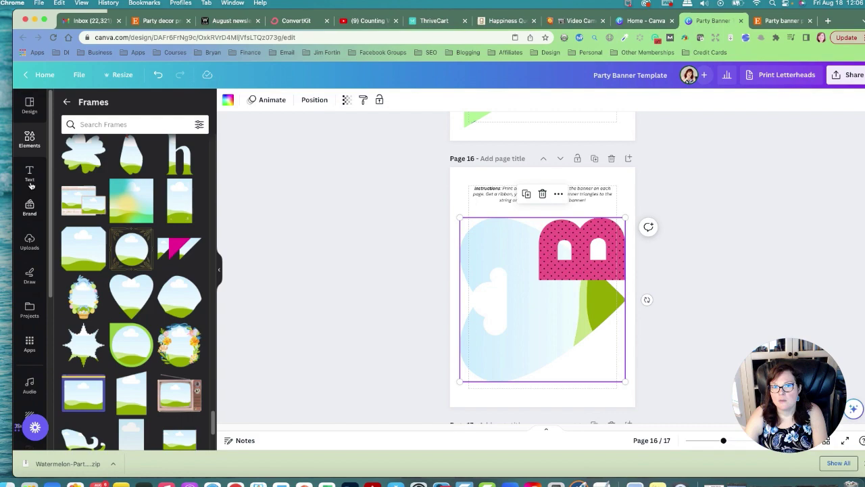
pyautogui.click(30, 242)
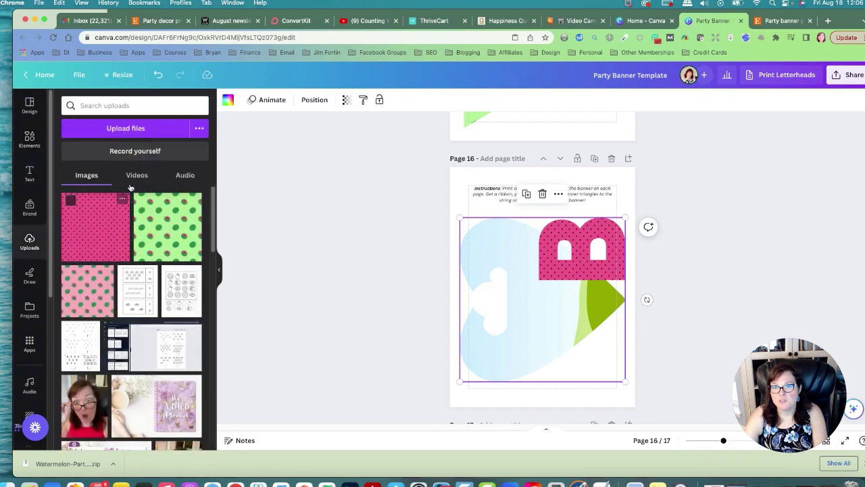
pyautogui.click(137, 129)
pyautogui.click(223, 146)
pyautogui.click(219, 136)
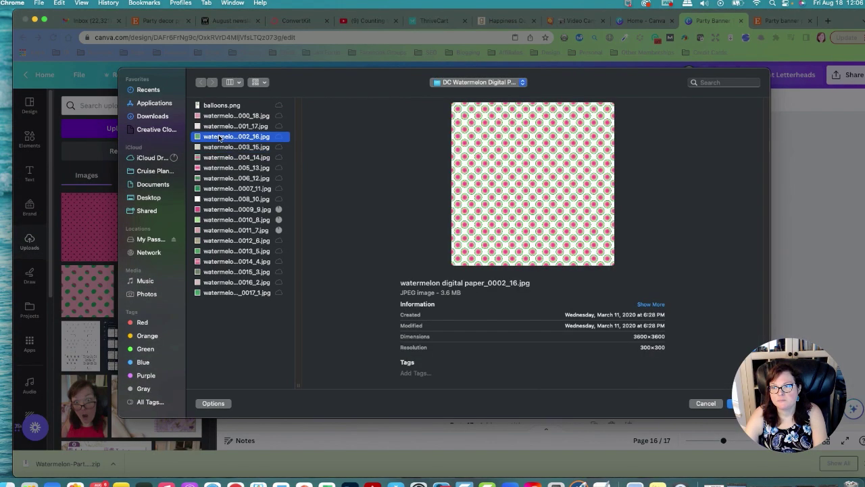
pyautogui.click(215, 127)
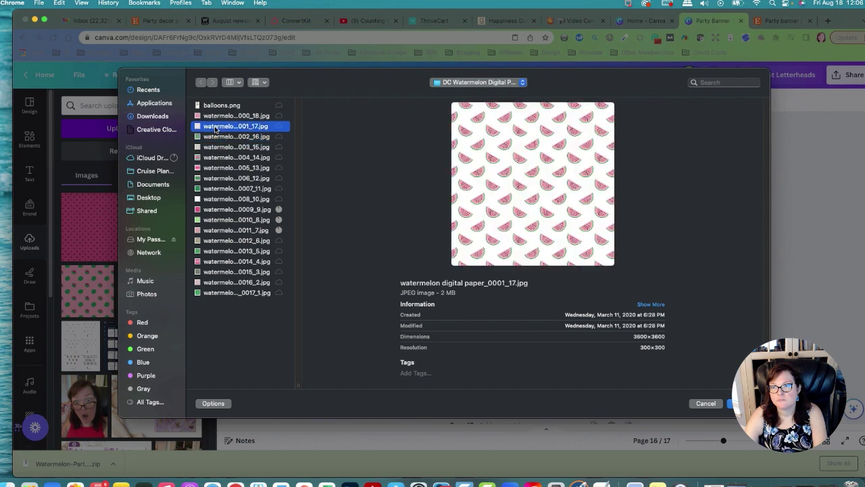
pyautogui.click(210, 209)
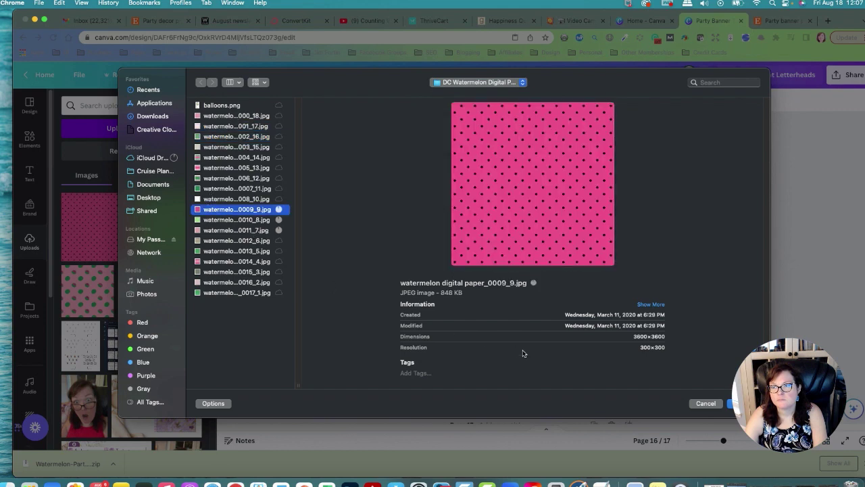
pyautogui.click(213, 251)
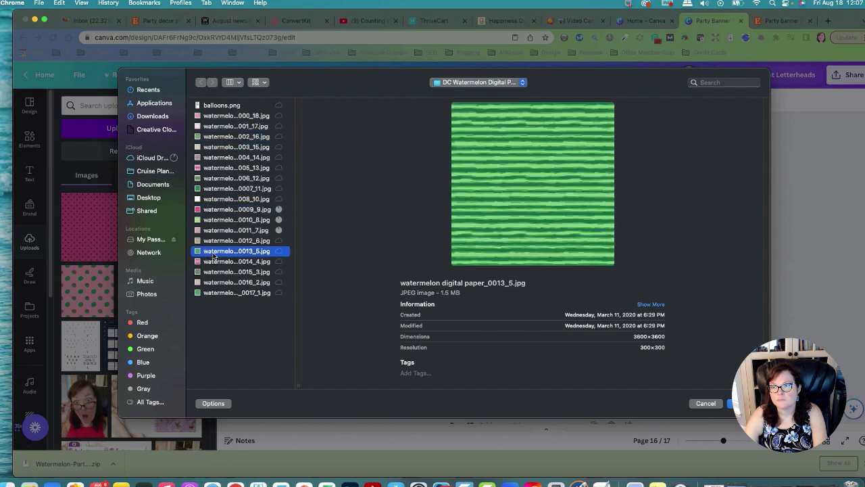
pyautogui.press('Return')
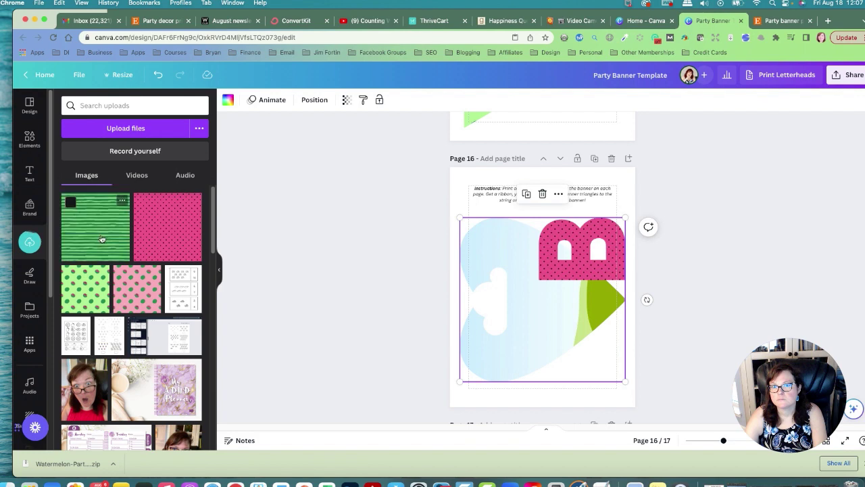
# - Fill the heart frame on page 16 with the green striped pattern and place the pink dotted B at its middle
pyautogui.moveTo(100, 238); pyautogui.dragTo(482, 323)
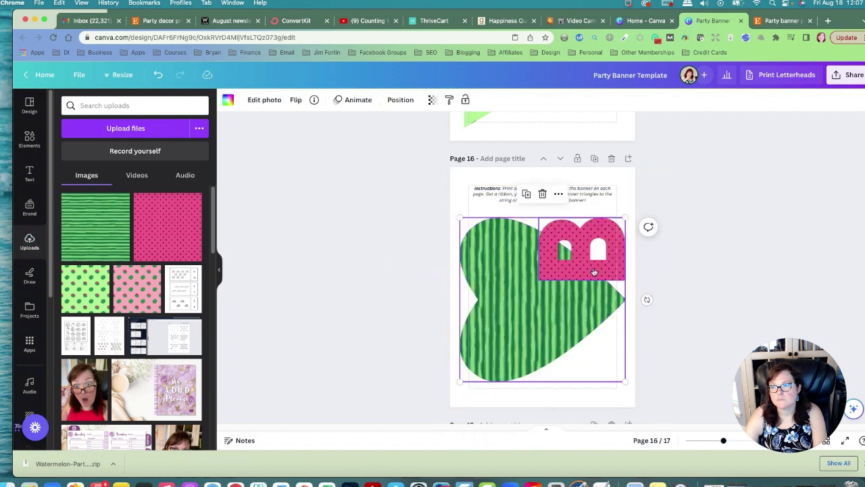
pyautogui.moveTo(592, 268); pyautogui.dragTo(547, 316)
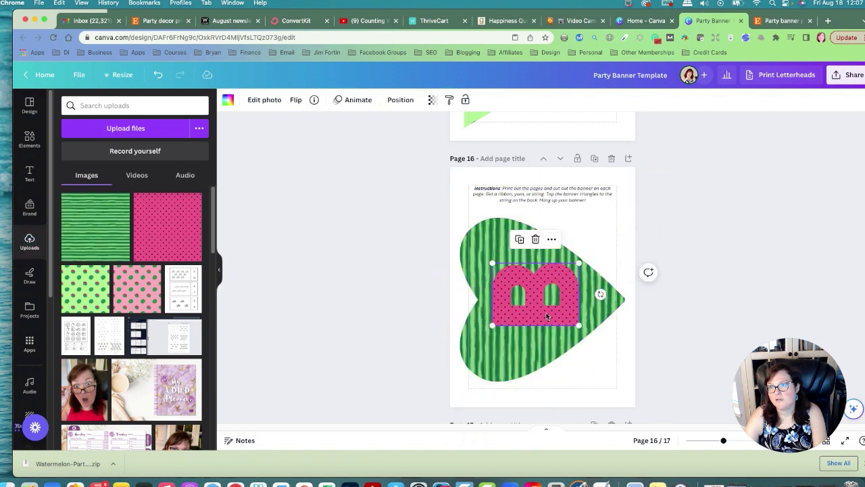
# - Apply the Drop shadow effect to the pink dotted B on page 16
pyautogui.click(265, 100)
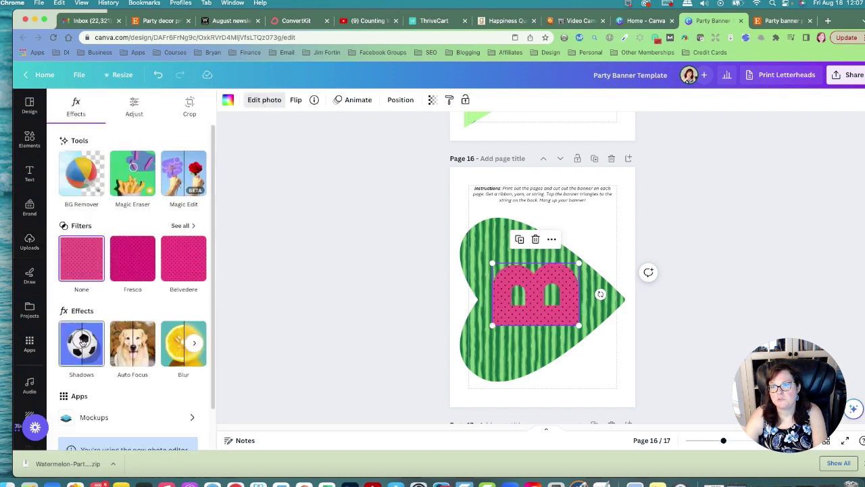
pyautogui.click(82, 343)
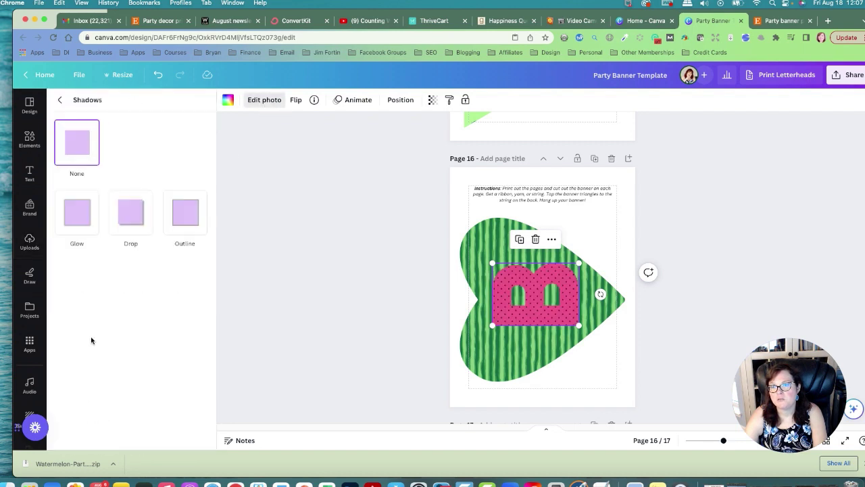
pyautogui.click(137, 223)
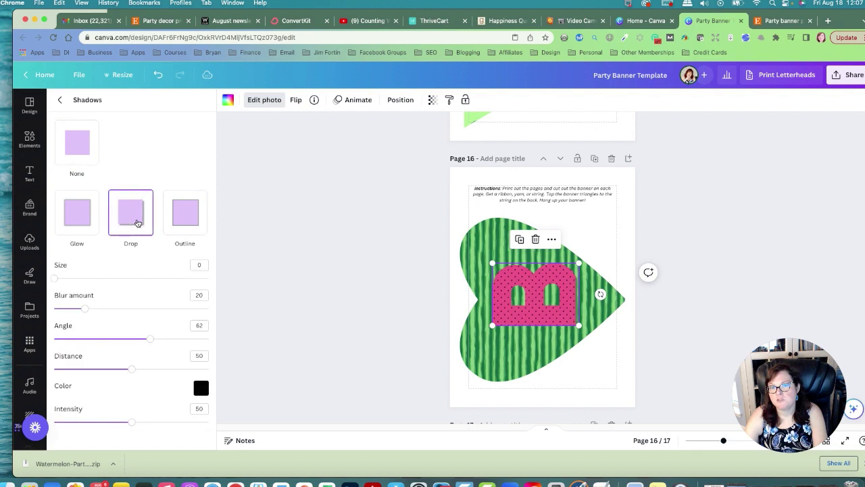
pyautogui.click(351, 274)
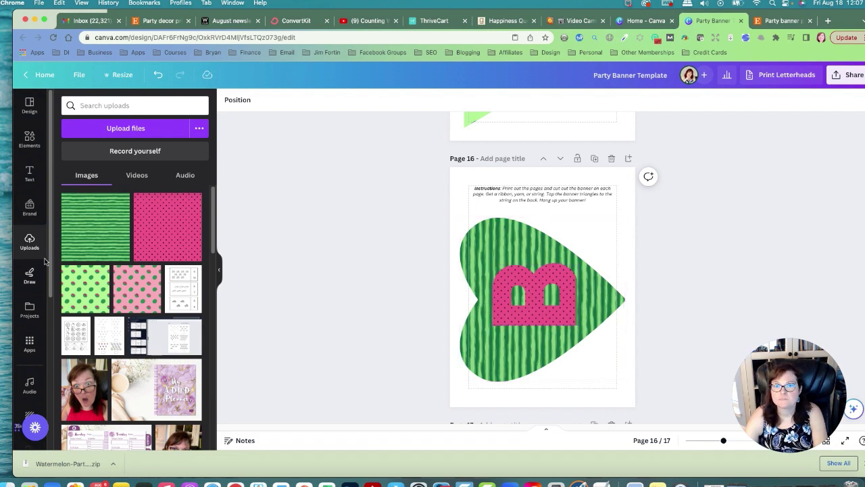
# - Browse the Frames collection in Elements for letter- and number-shaped frames that suit the banner
pyautogui.click(30, 140)
pyautogui.scroll(-5, 120, 352)
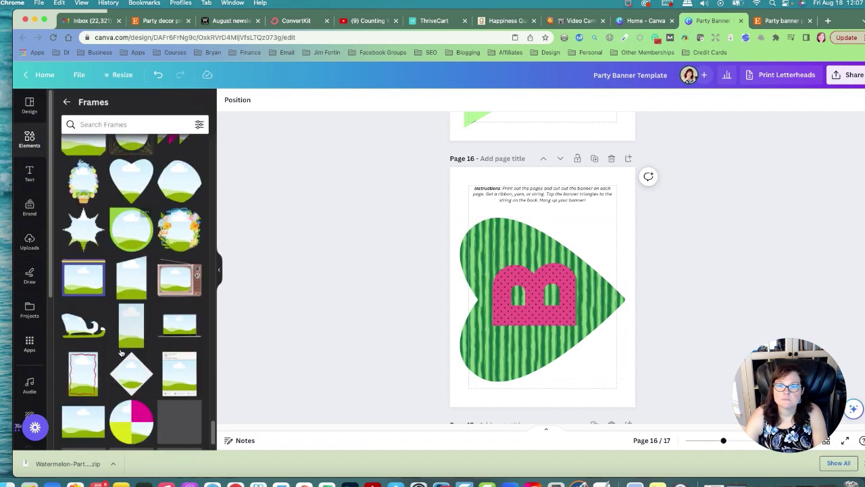
pyautogui.scroll(-5, 120, 352)
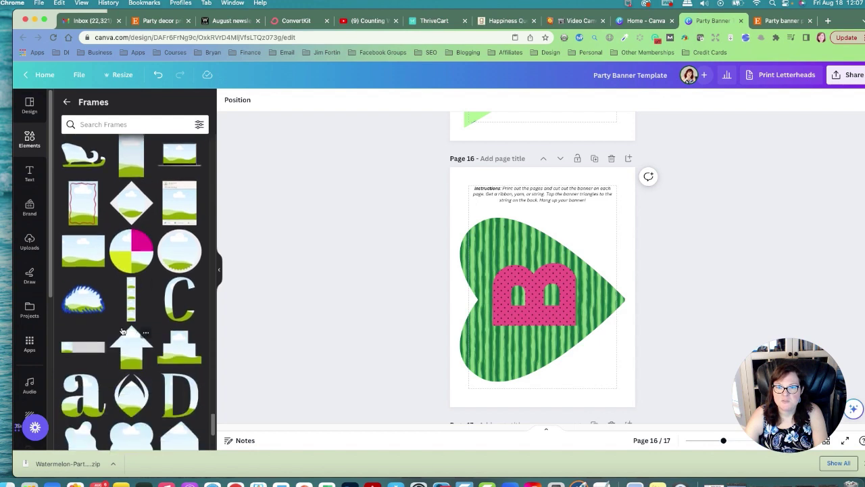
pyautogui.scroll(-5, 120, 329)
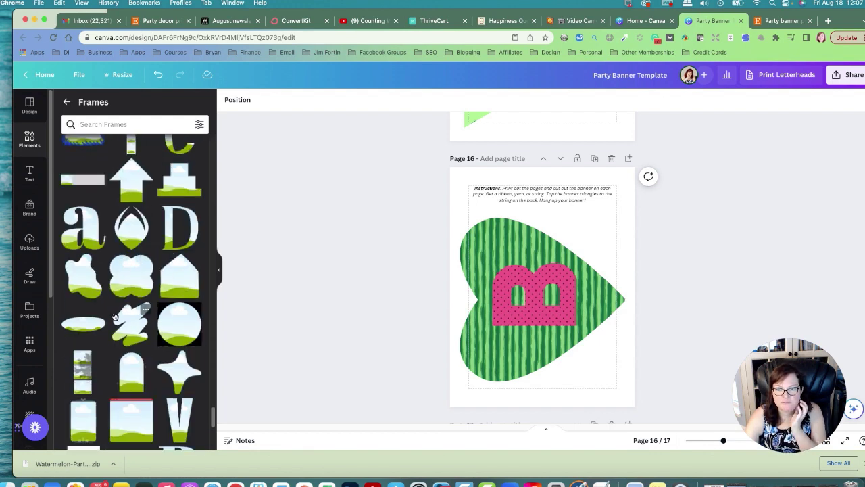
pyautogui.scroll(-6, 115, 315)
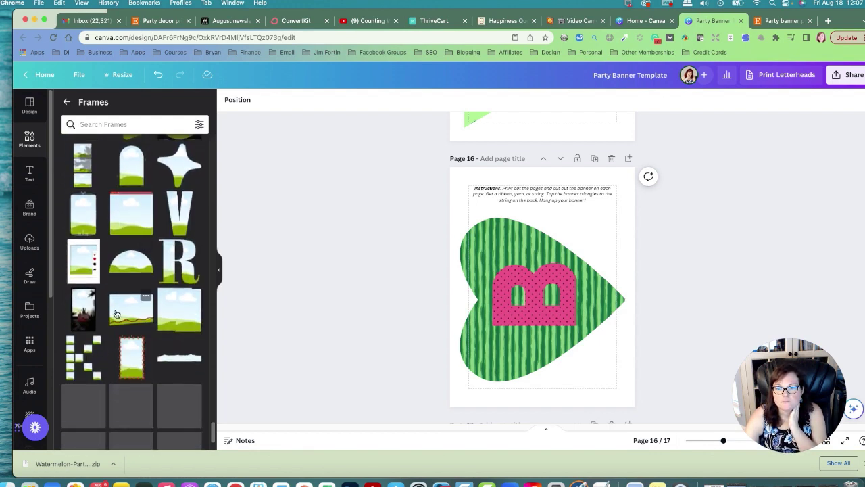
pyautogui.scroll(-4, 167, 297)
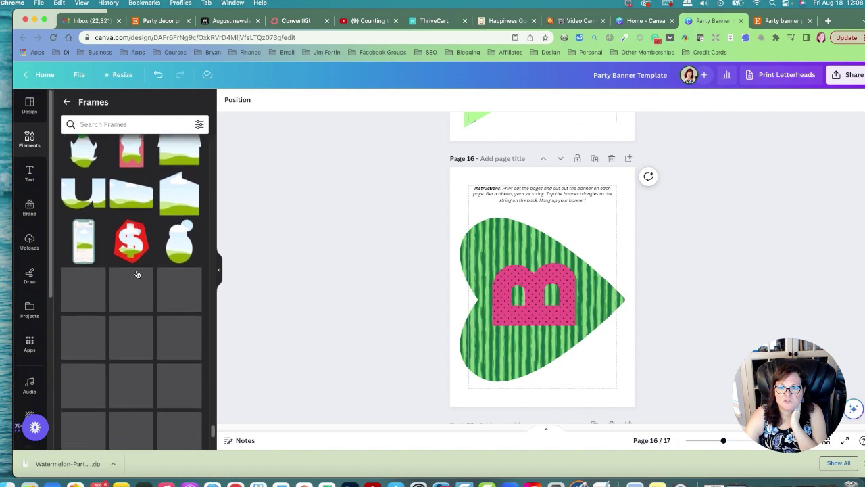
pyautogui.scroll(-3, 137, 272)
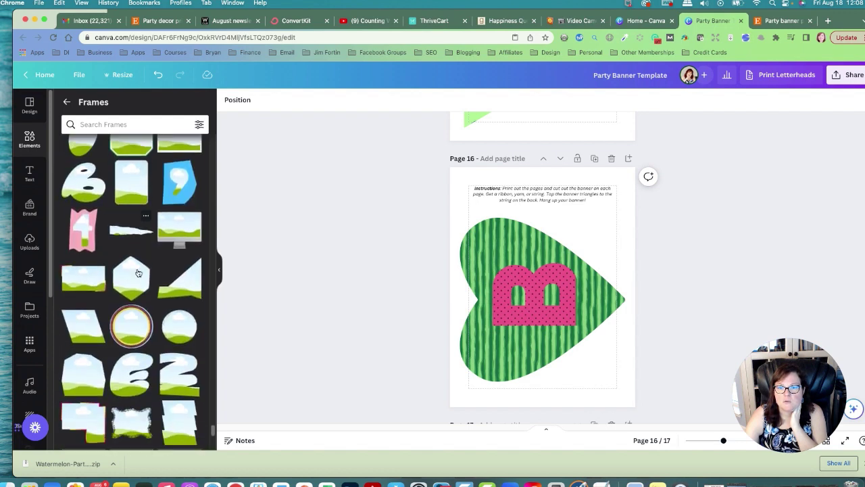
pyautogui.scroll(-10, 138, 271)
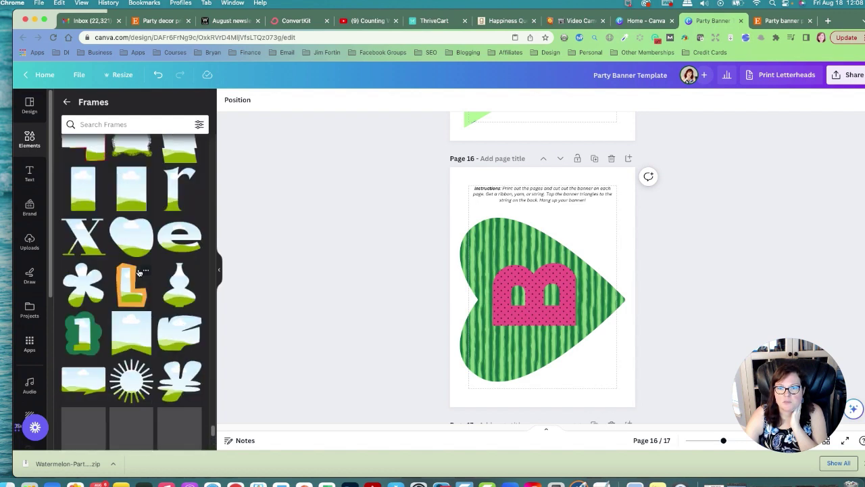
pyautogui.scroll(-5, 139, 272)
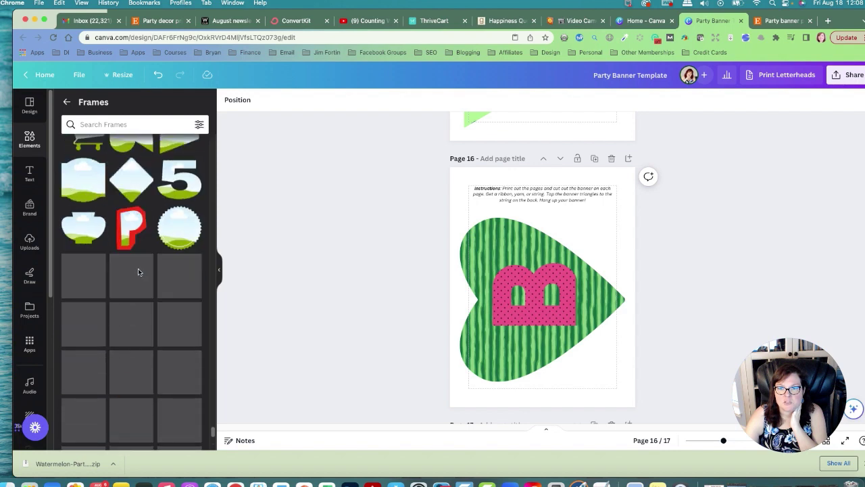
pyautogui.scroll(-10, 139, 272)
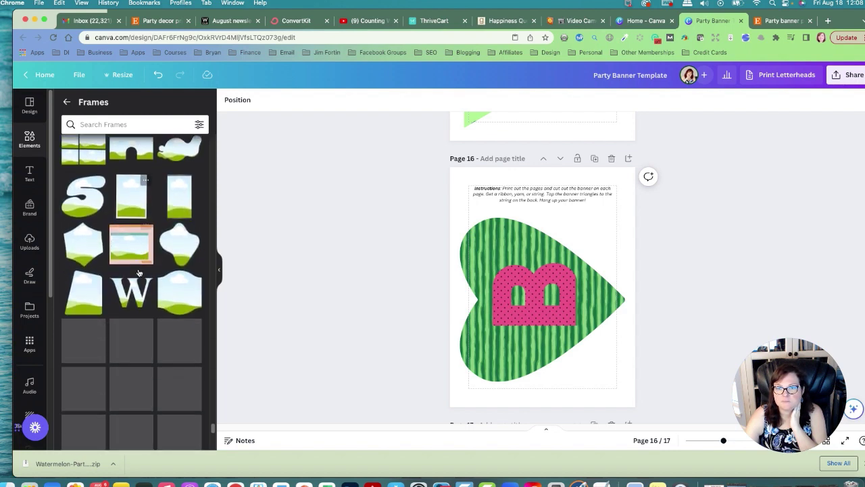
pyautogui.scroll(-3, 138, 273)
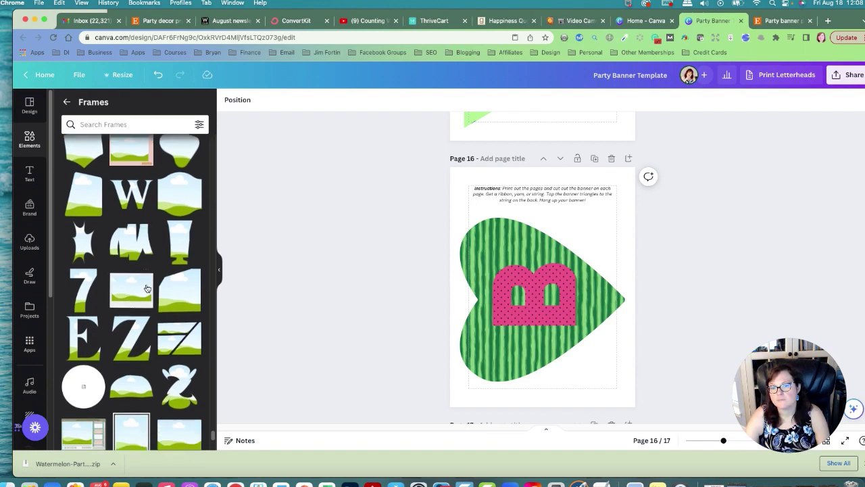
pyautogui.scroll(-2, 147, 289)
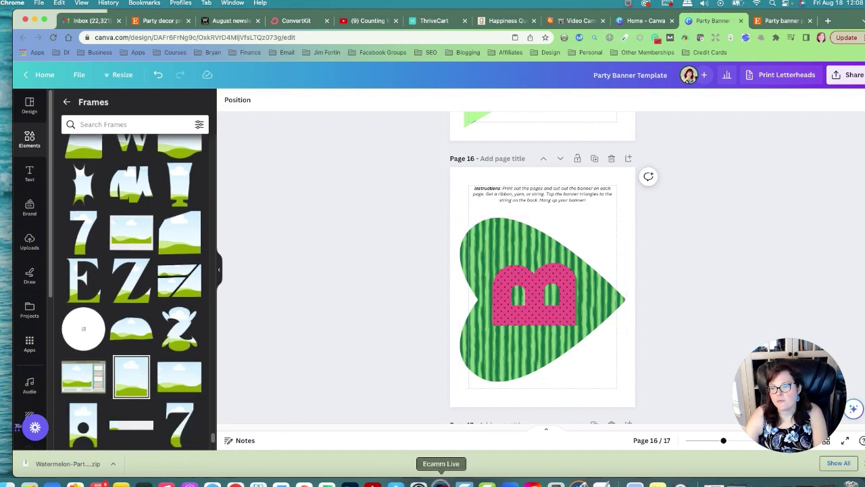
pyautogui.click(441, 484)
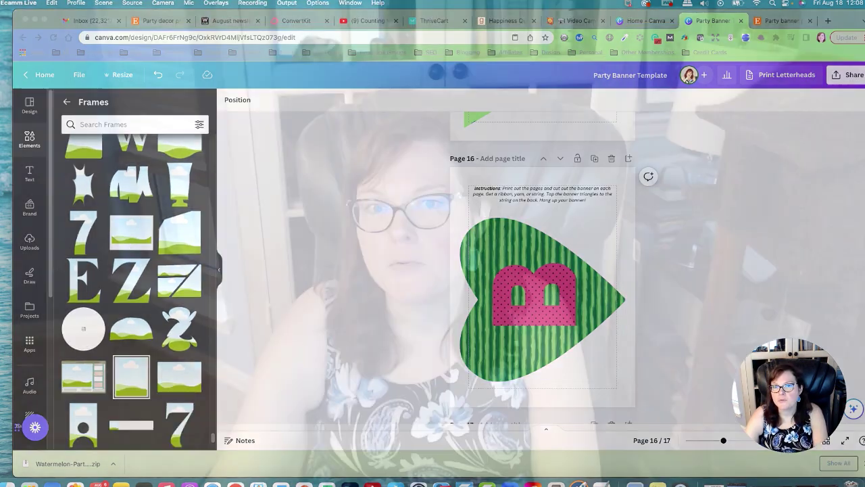